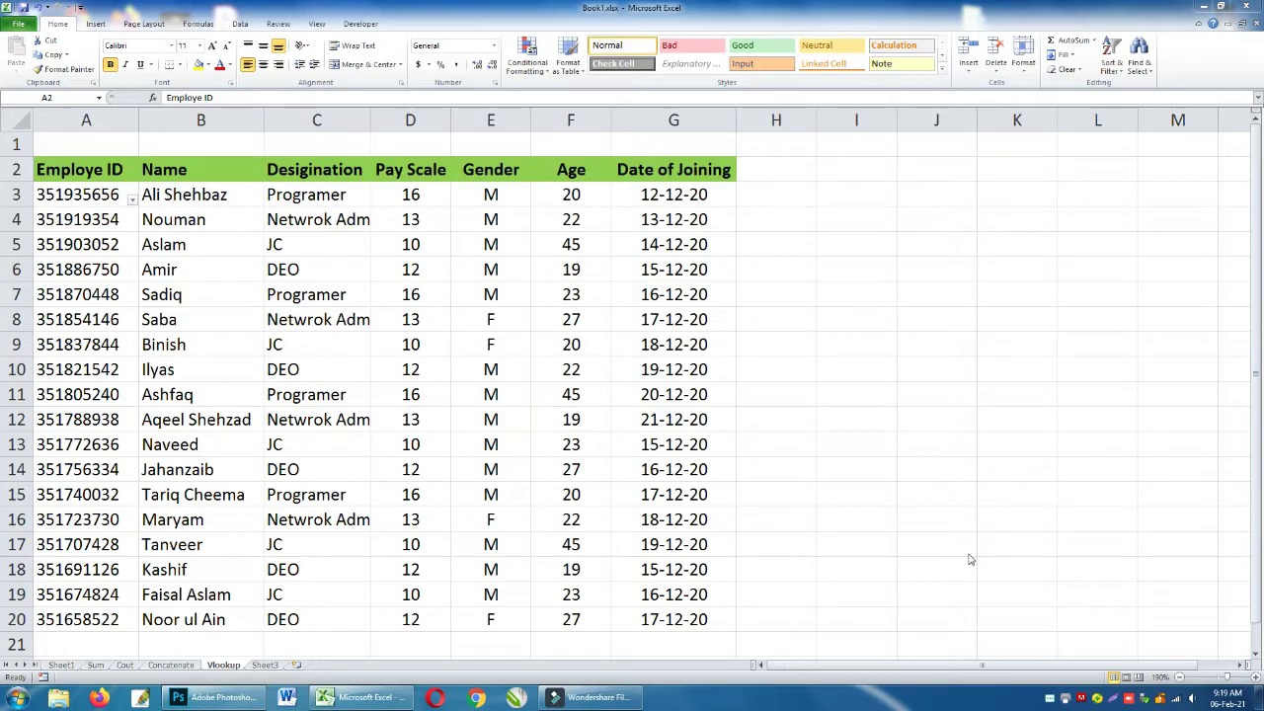
Review the Name, Designation, Pay Scale, Gender, Age and Date of Joining headings.
{"action": "left_click", "coordinate": [64, 173]}
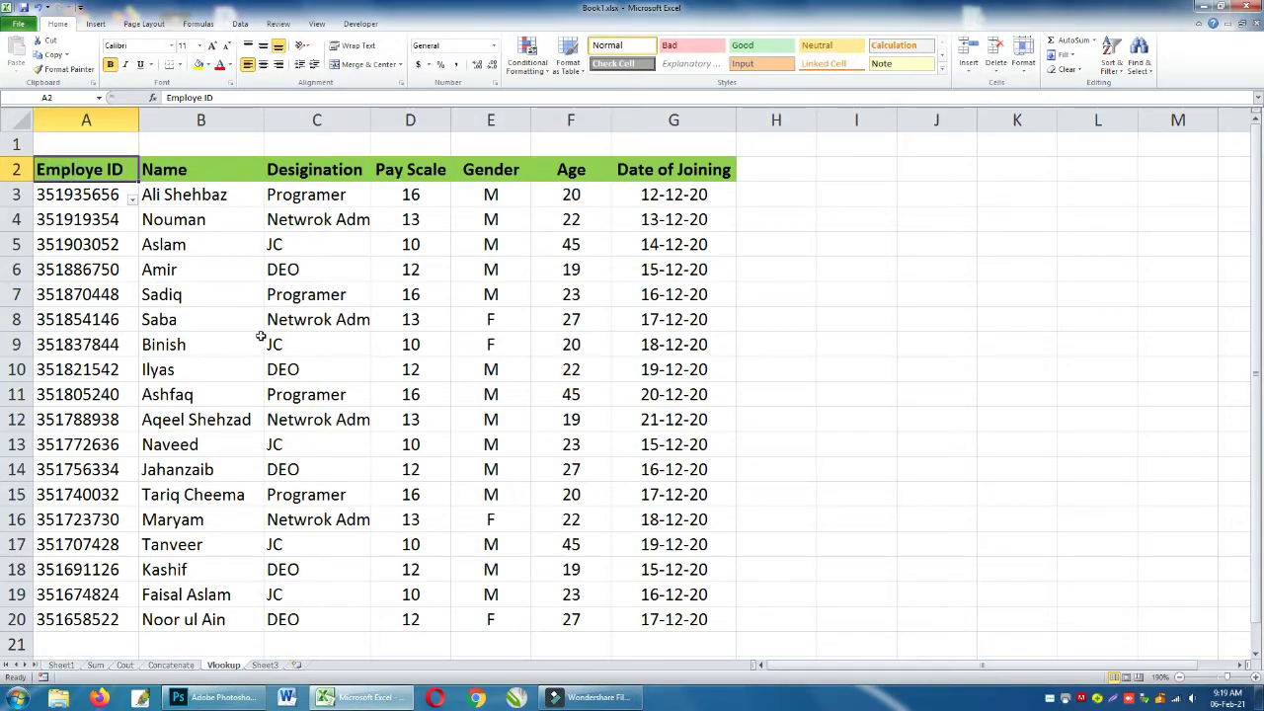
{"action": "left_click", "coordinate": [181, 178]}
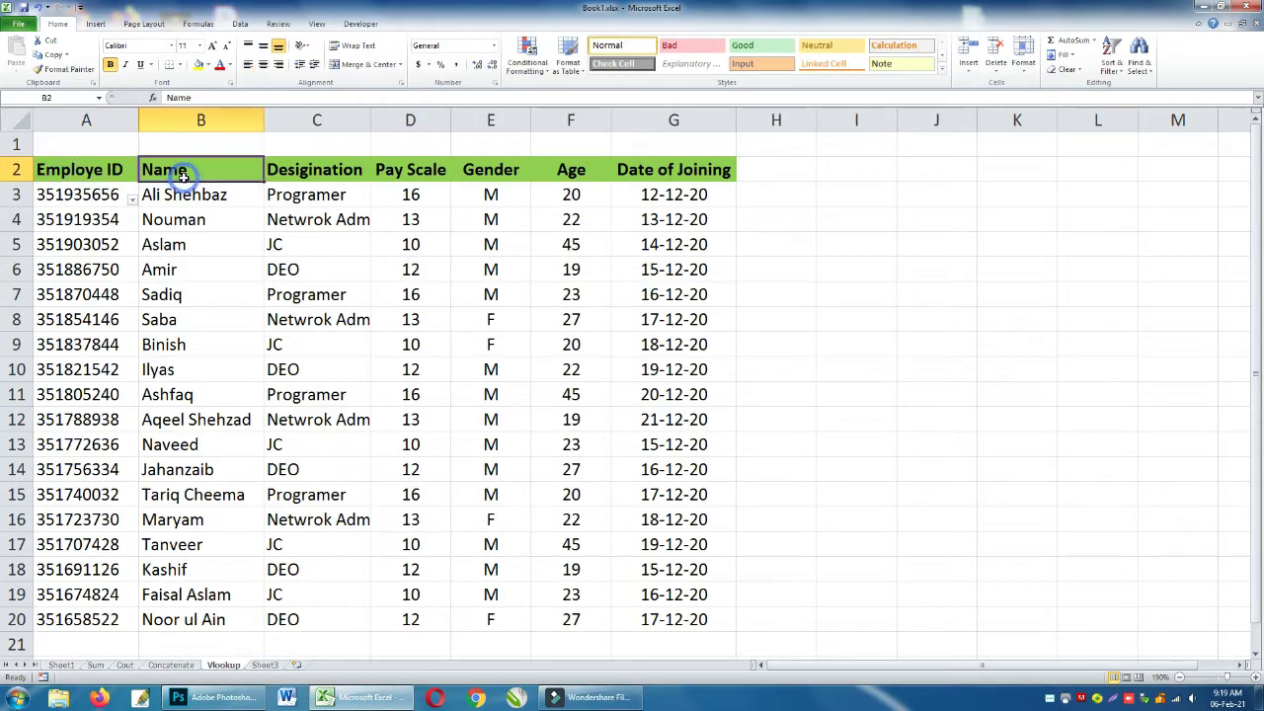
{"action": "left_click", "coordinate": [308, 174]}
{"action": "left_click", "coordinate": [426, 178]}
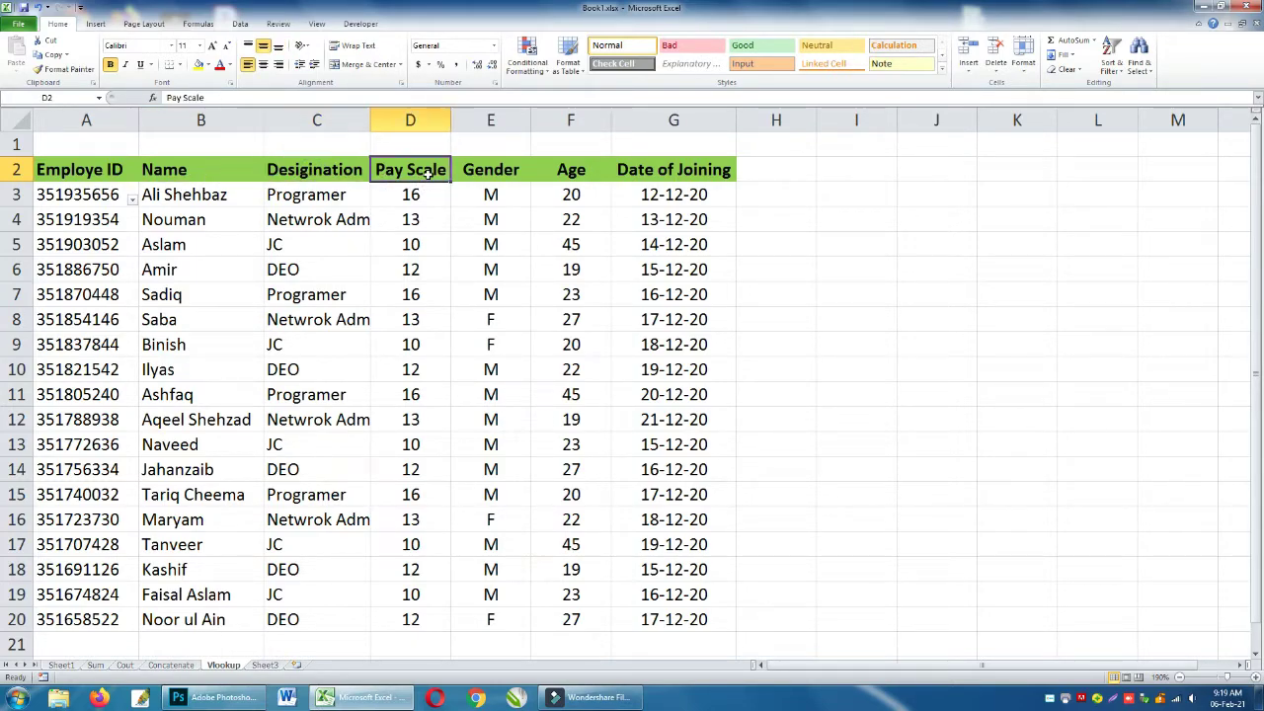
{"action": "left_click", "coordinate": [503, 178]}
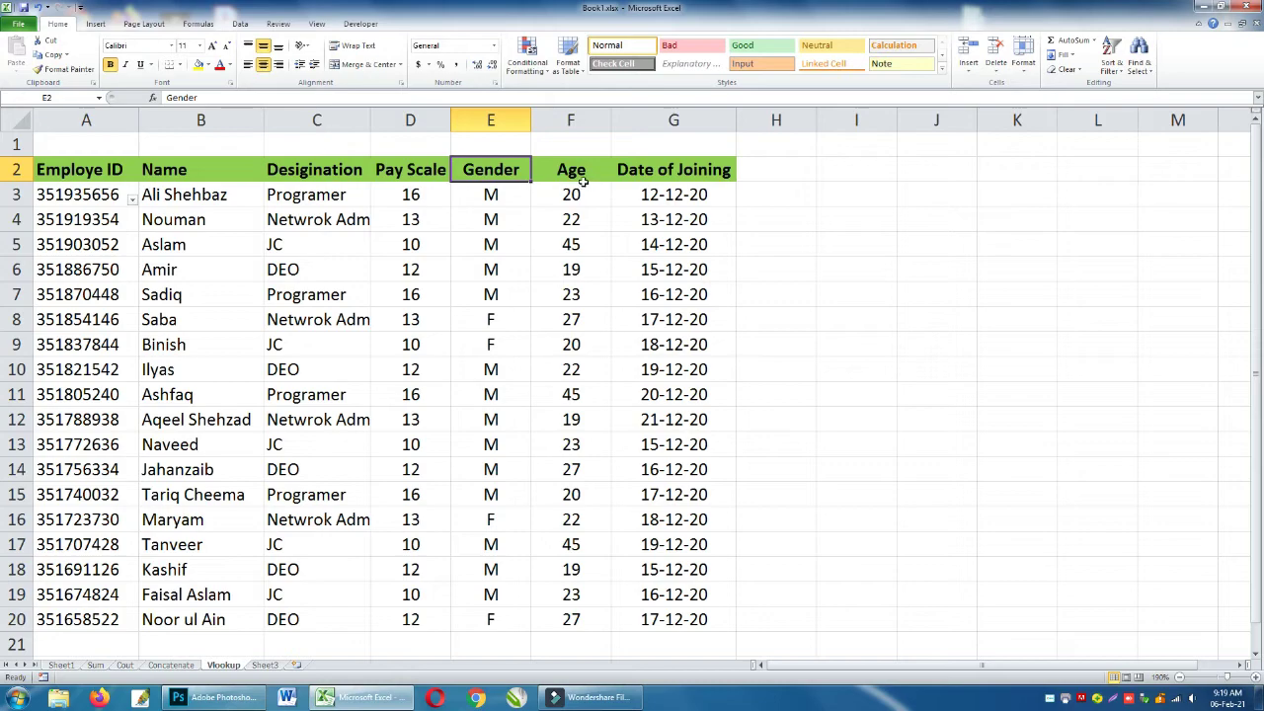
{"action": "left_click", "coordinate": [588, 183]}
{"action": "left_click", "coordinate": [651, 175]}
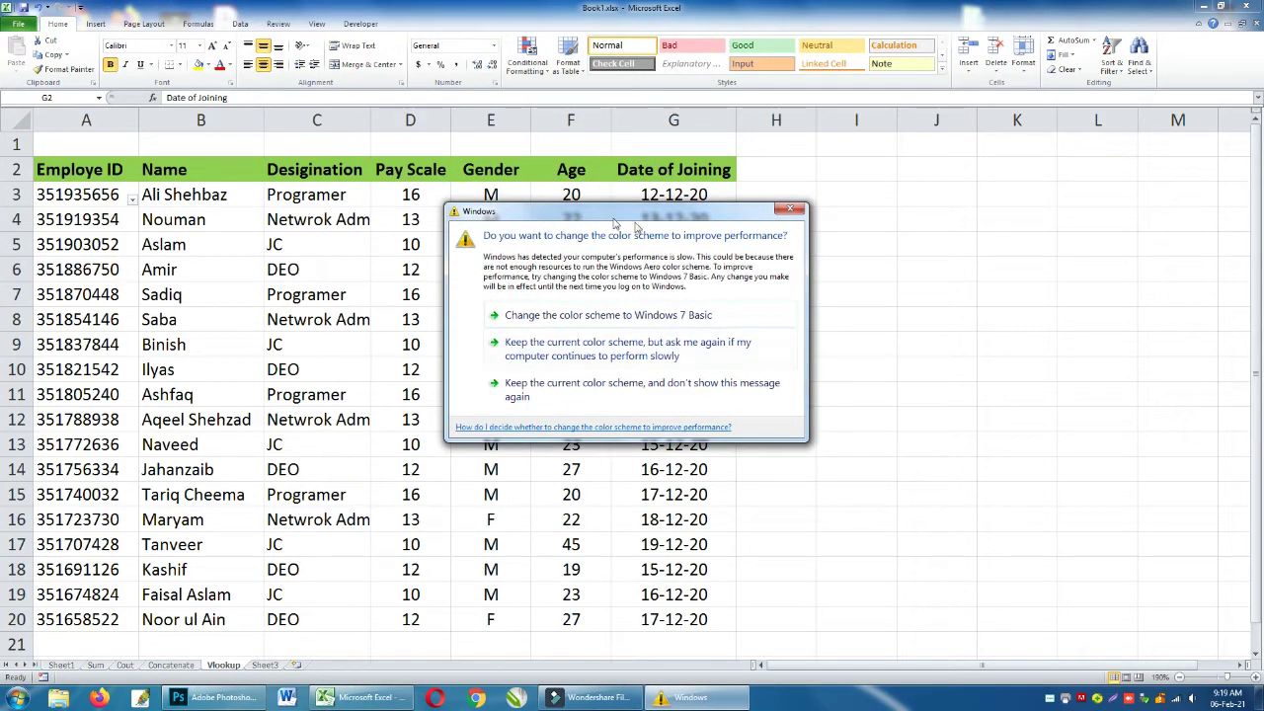
{"action": "left_click_drag", "start_coordinate": [622, 218], "coordinate": [1257, 685]}
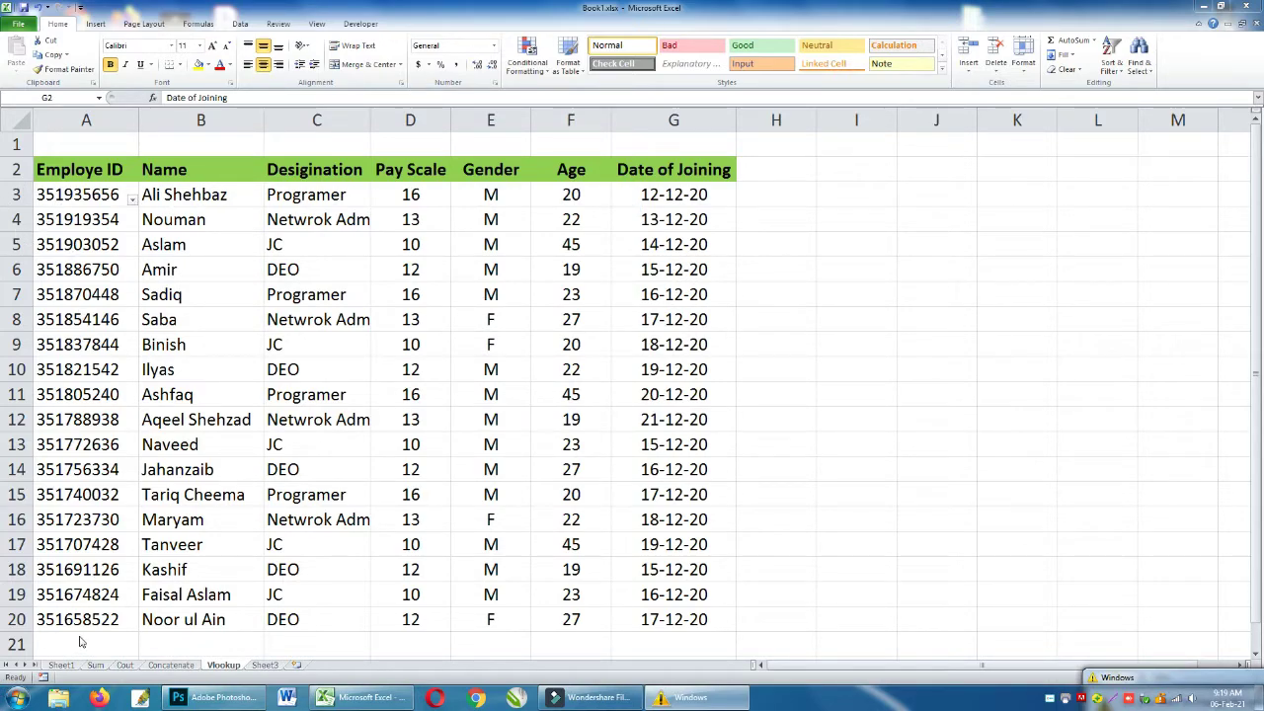
Select the empty cell A22 below the employee table.
{"action": "left_click", "coordinate": [91, 643]}
{"action": "scroll", "coordinate": [112, 621], "scroll_direction": "down", "scroll_amount": 1}
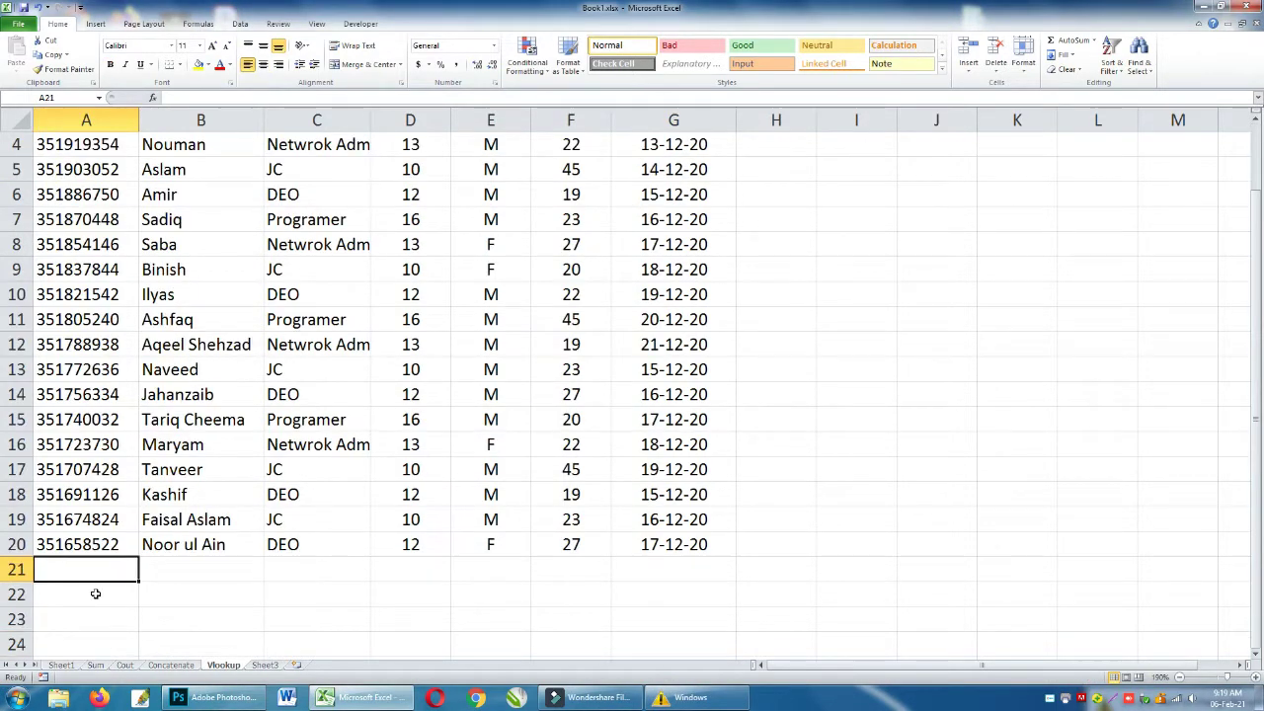
{"action": "left_click", "coordinate": [98, 593]}
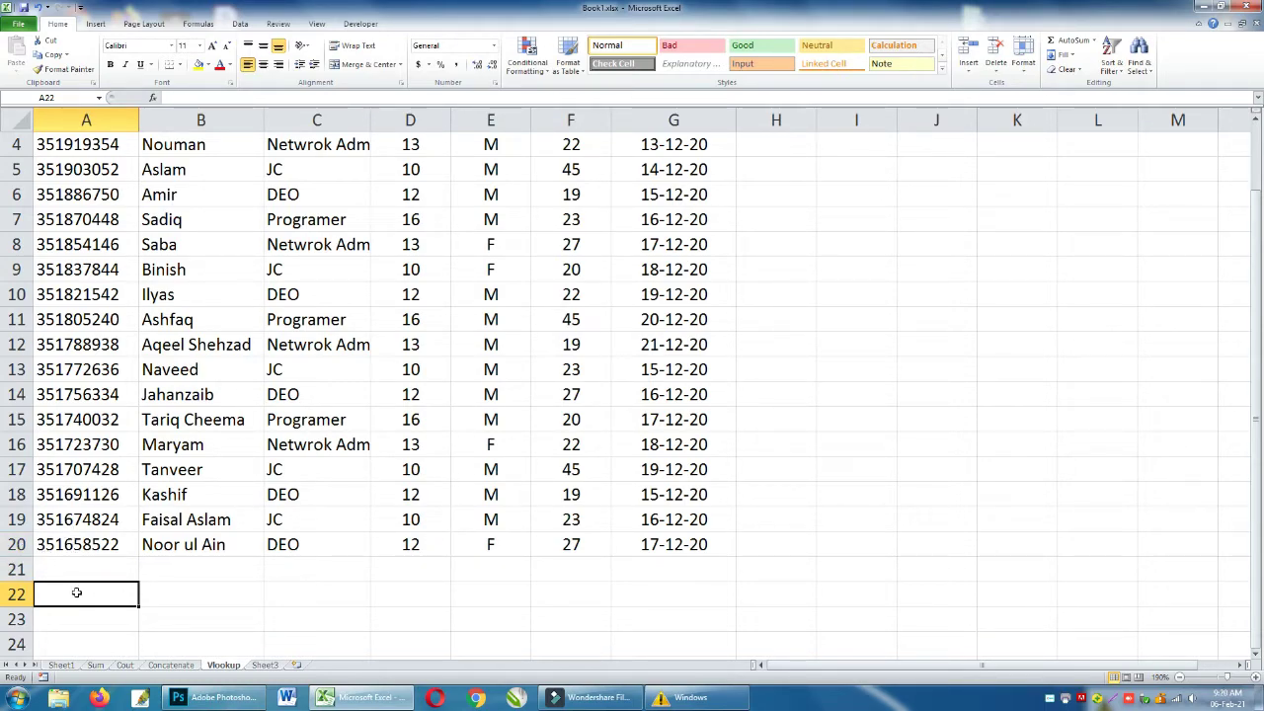
{"action": "scroll", "coordinate": [79, 597], "scroll_direction": "up", "scroll_amount": 1}
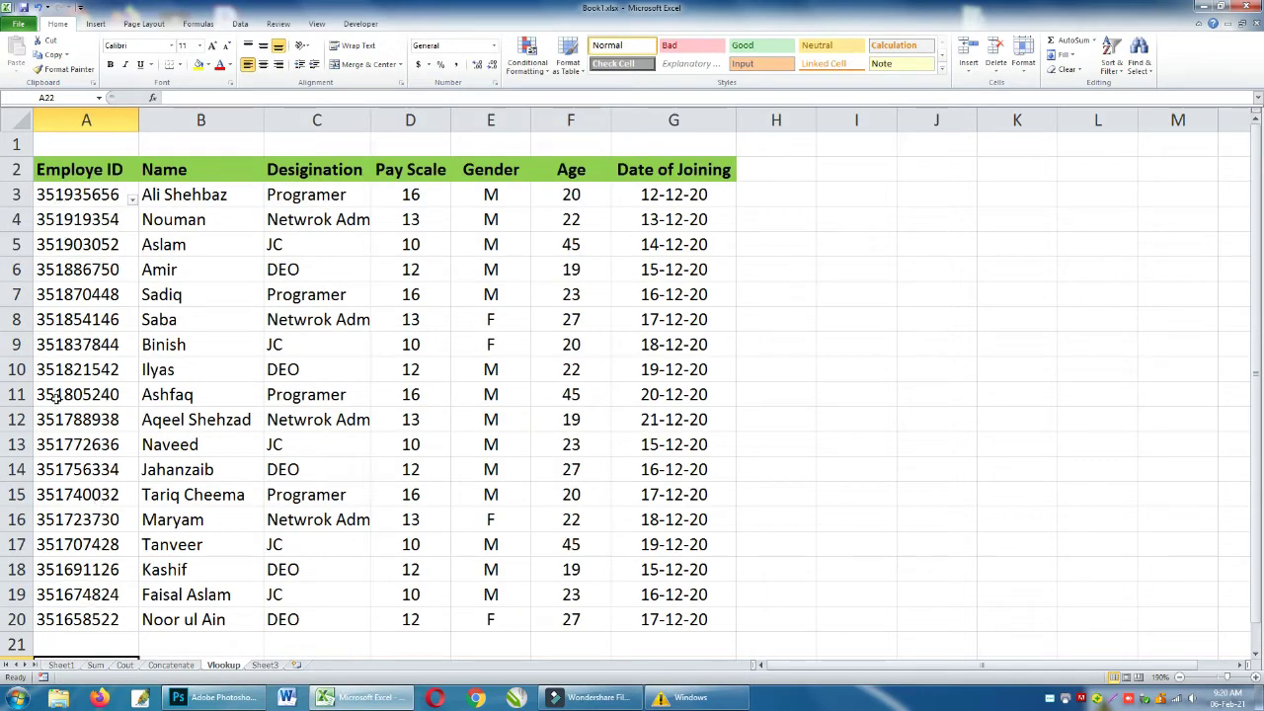
{"action": "scroll", "coordinate": [114, 474], "scroll_direction": "down", "scroll_amount": 1}
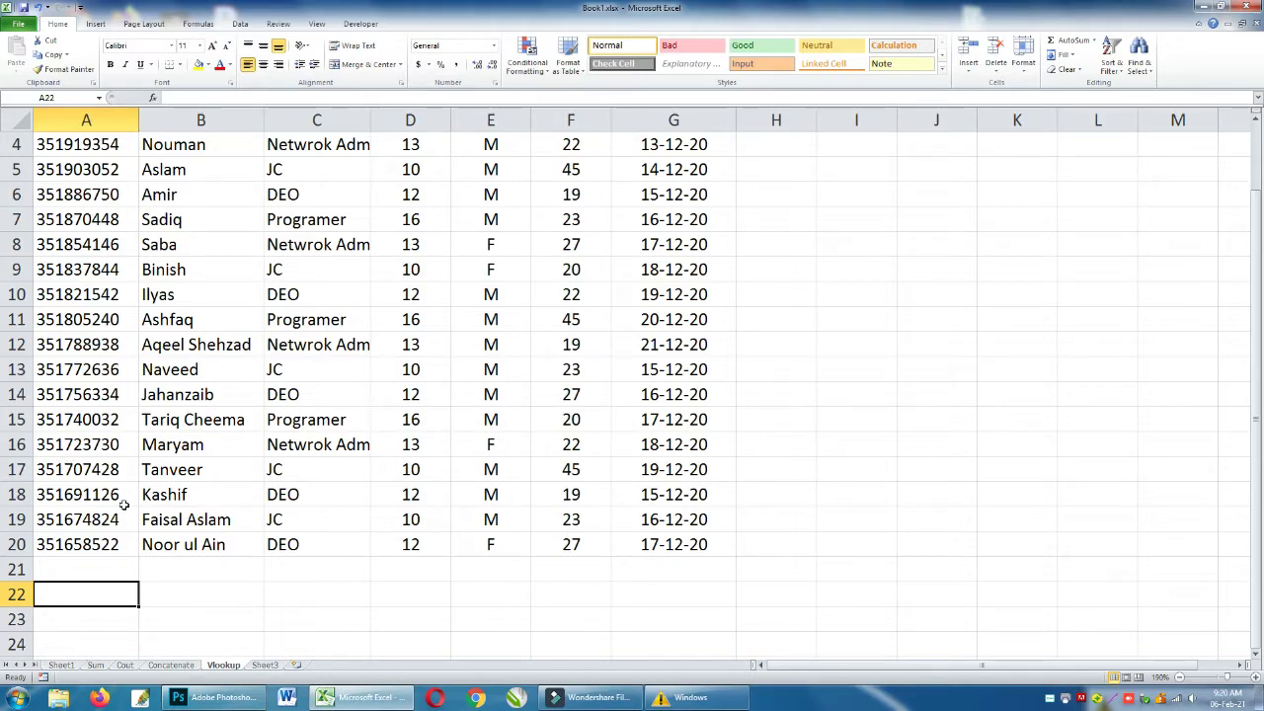
{"action": "left_click", "coordinate": [1256, 122]}
{"action": "left_click", "coordinate": [1256, 122]}
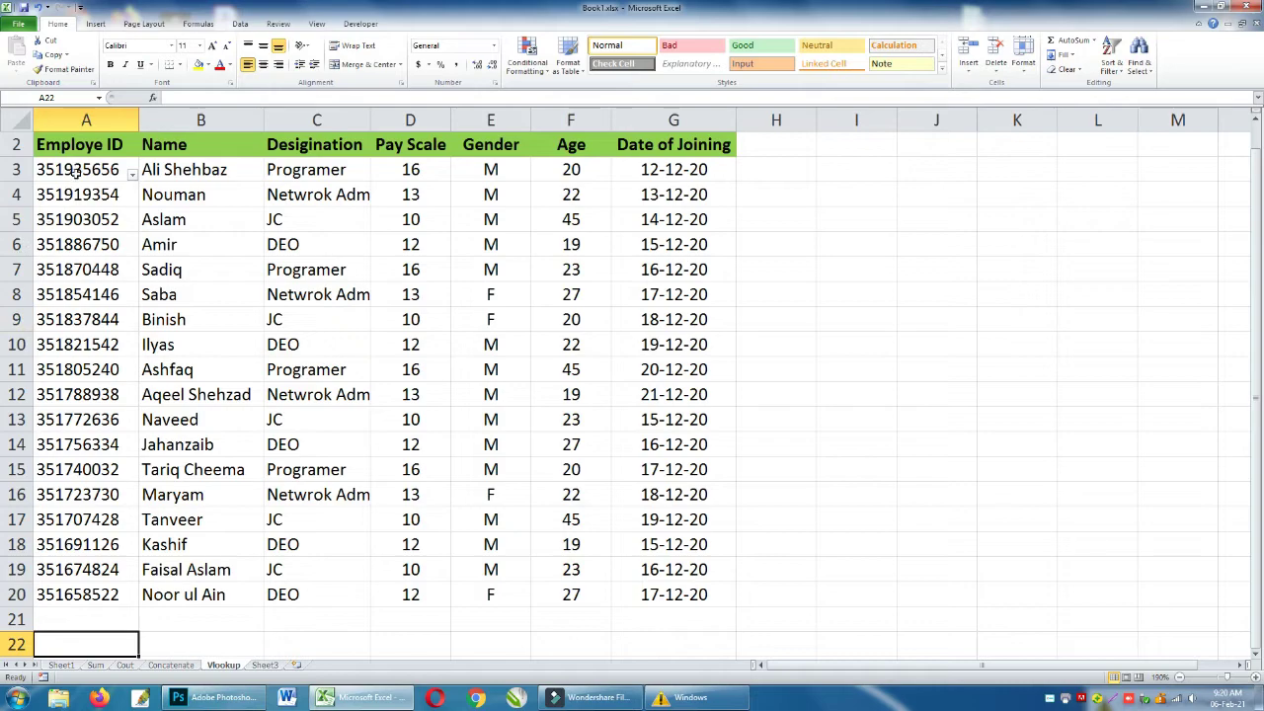
Copy the Employee ID from A12 into A22.
{"action": "left_click", "coordinate": [82, 593]}
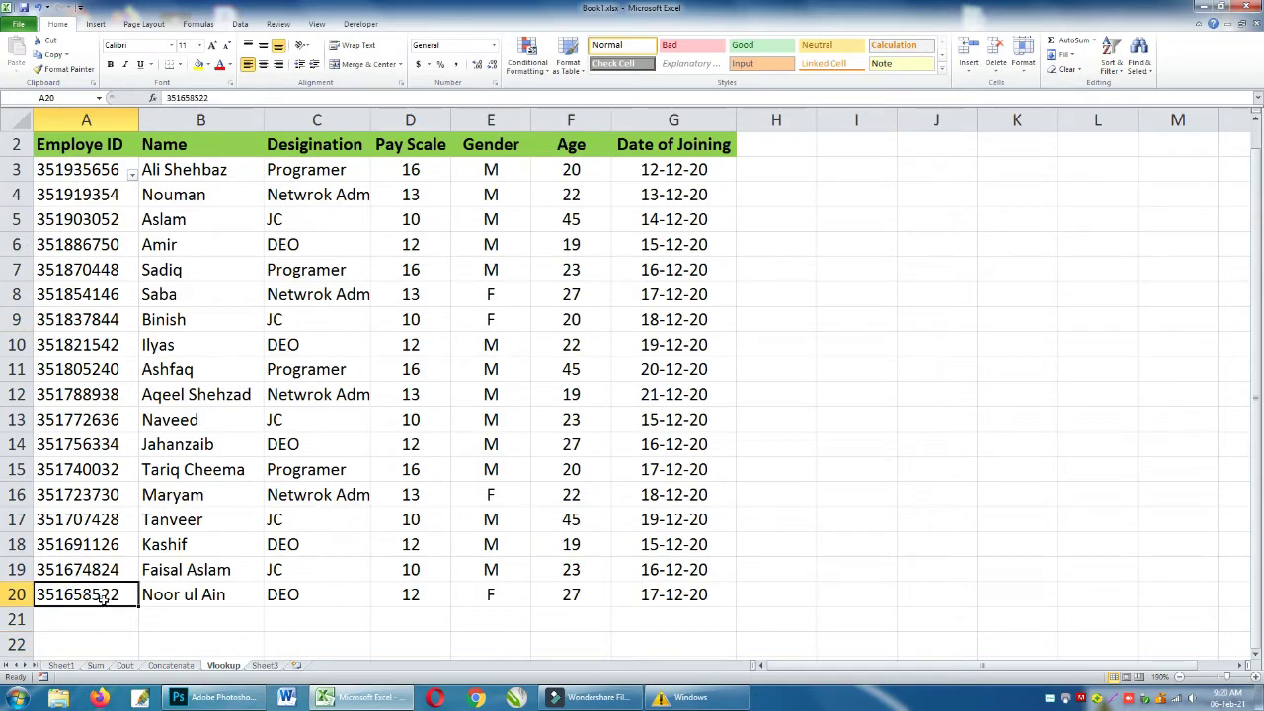
{"action": "left_click", "coordinate": [88, 395]}
{"action": "key", "text": "ctrl+c"}
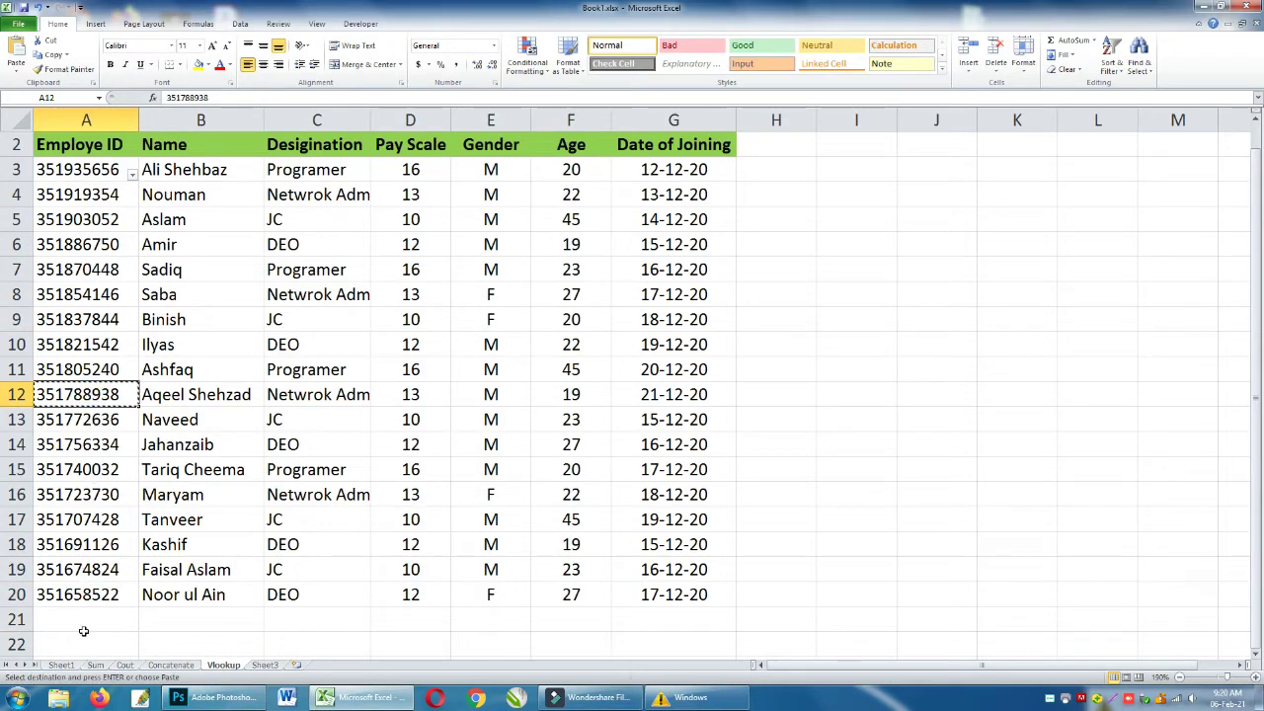
{"action": "left_click", "coordinate": [85, 643]}
{"action": "key", "text": "ctrl+v"}
{"action": "left_click", "coordinate": [210, 648]}
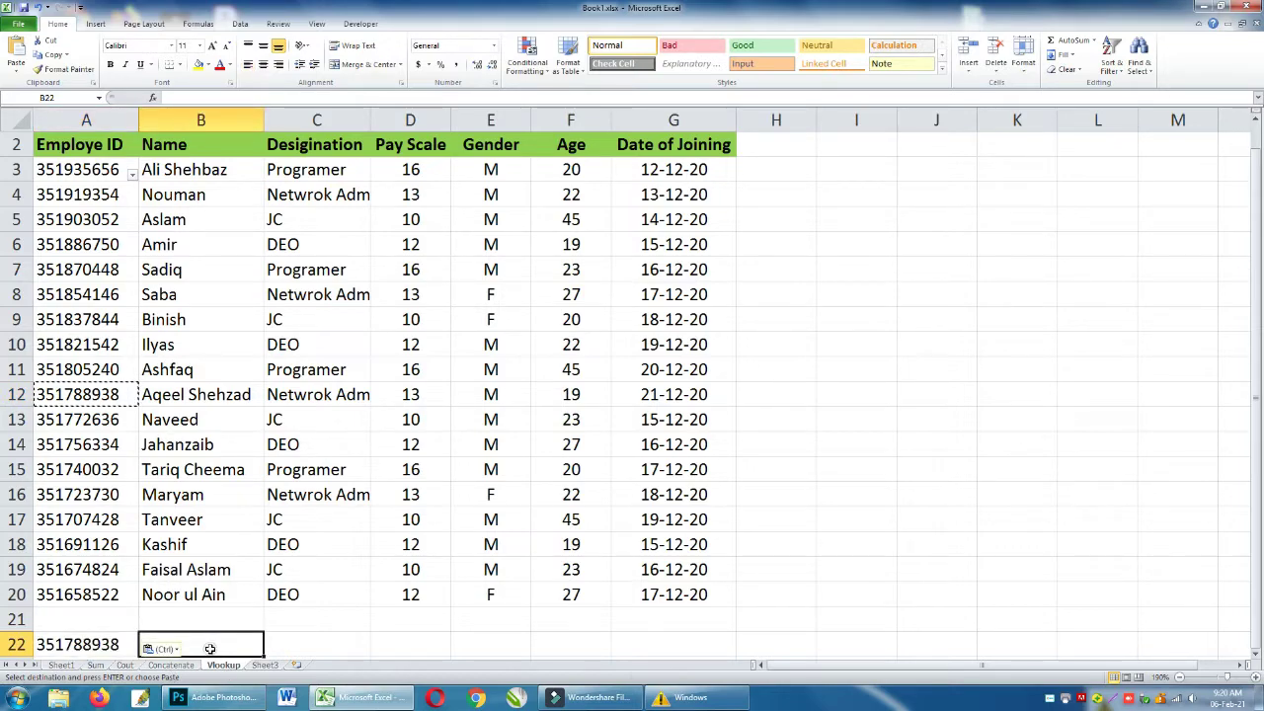
{"action": "key", "text": "Left"}
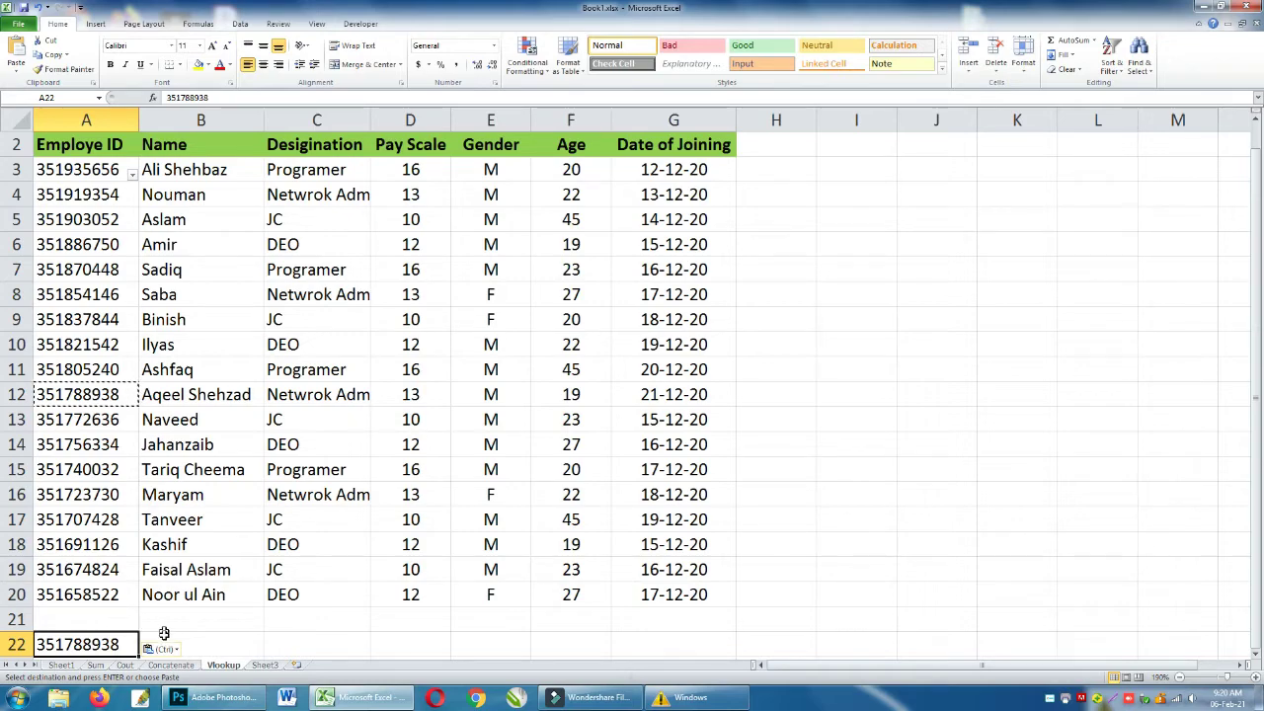
In B22 begin =VLOOKUP($A$22, using A22's ID as the absolute lookup value.
{"action": "left_click", "coordinate": [227, 642]}
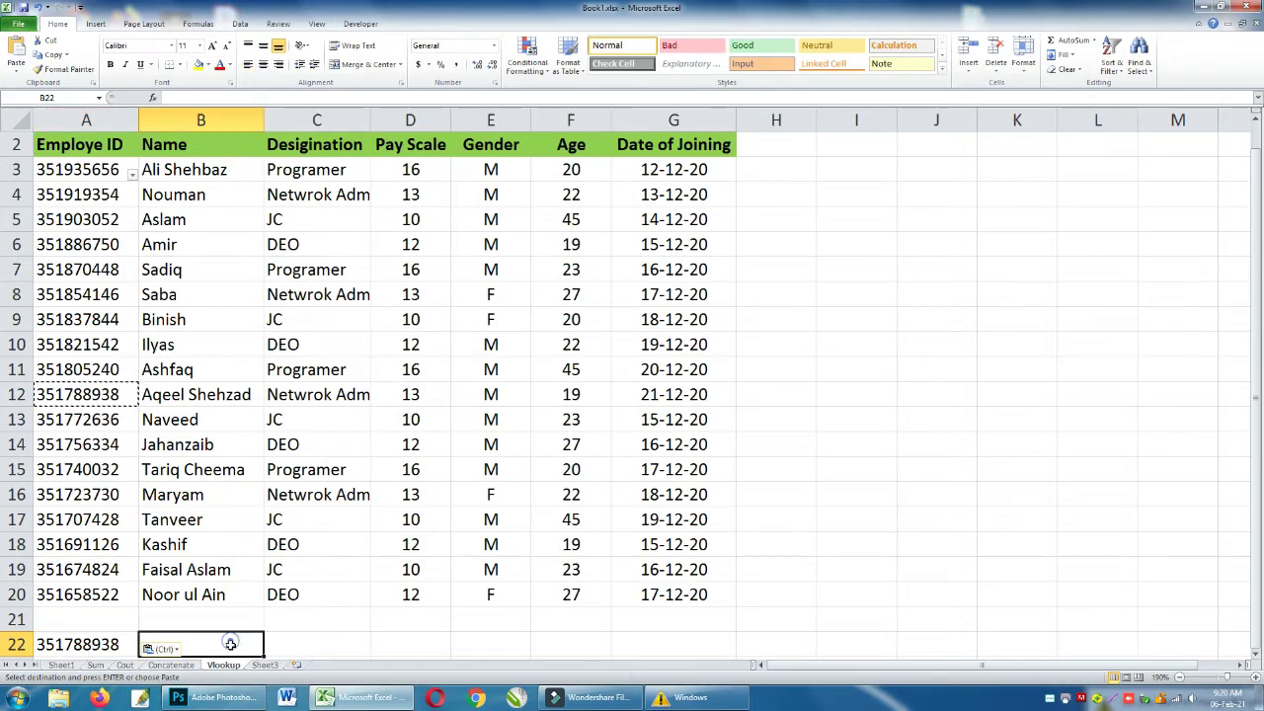
{"action": "type", "text": "="}
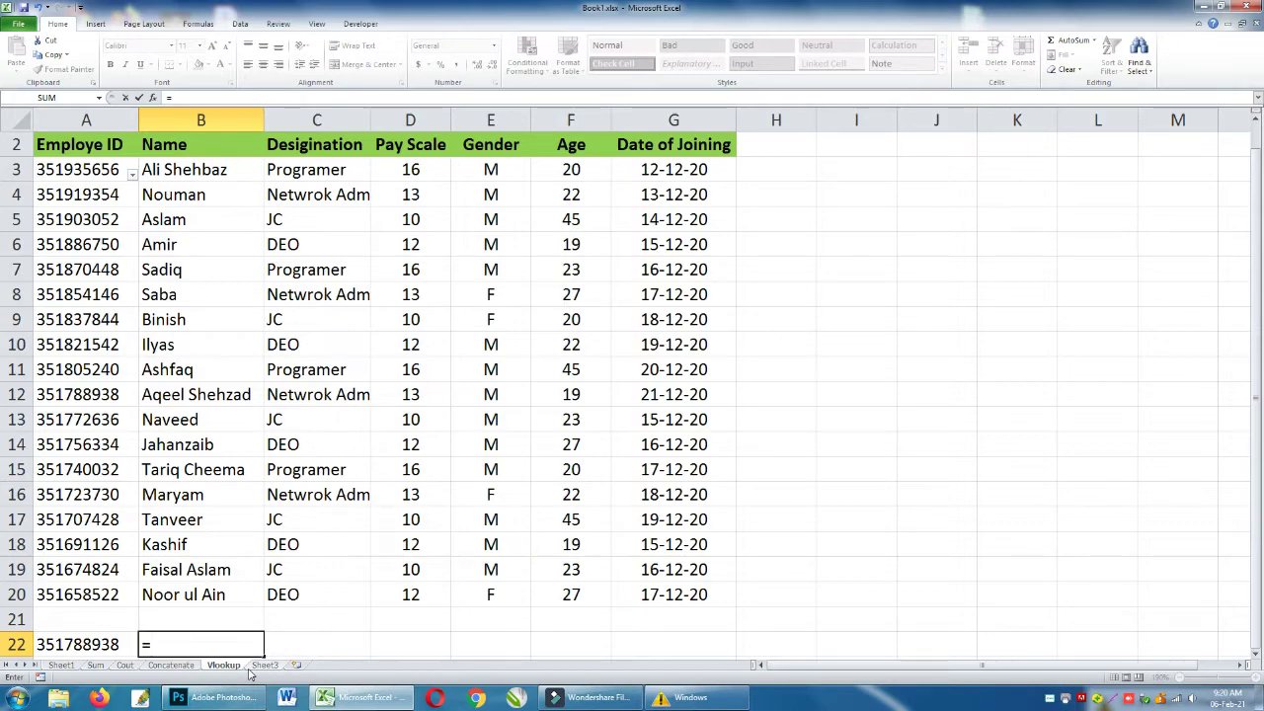
{"action": "type", "text": "V"}
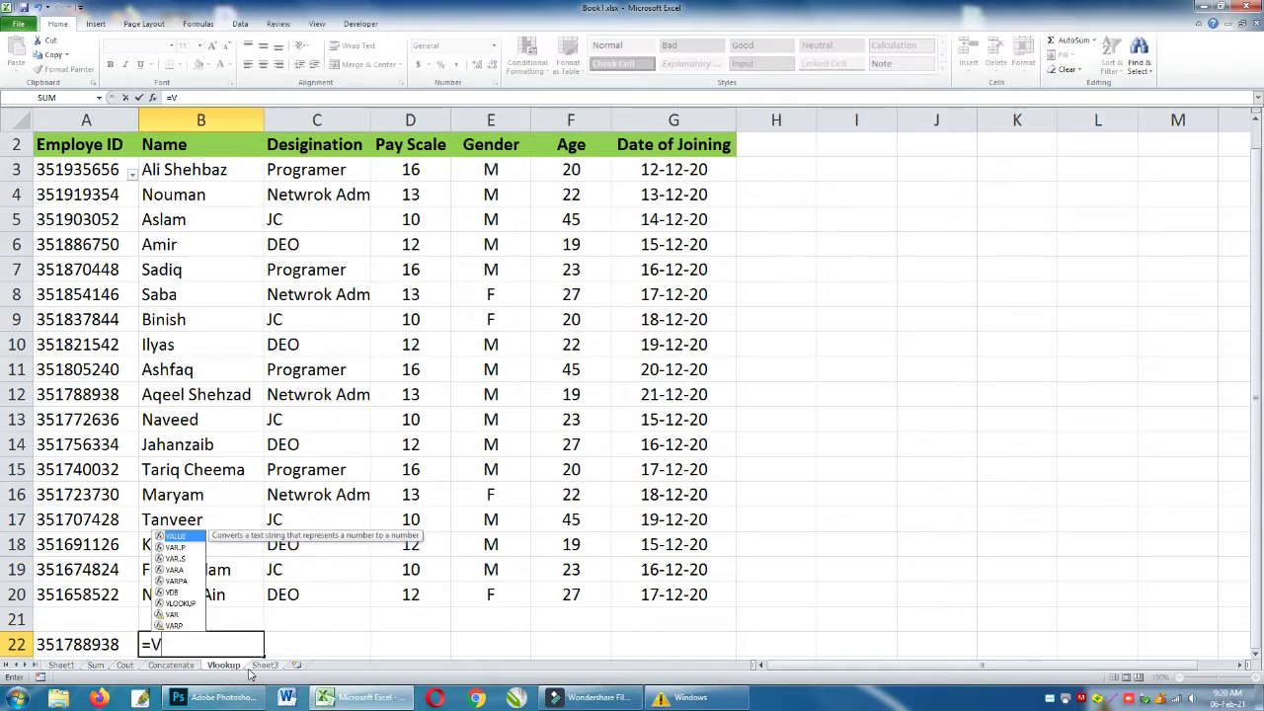
{"action": "type", "text": "l"}
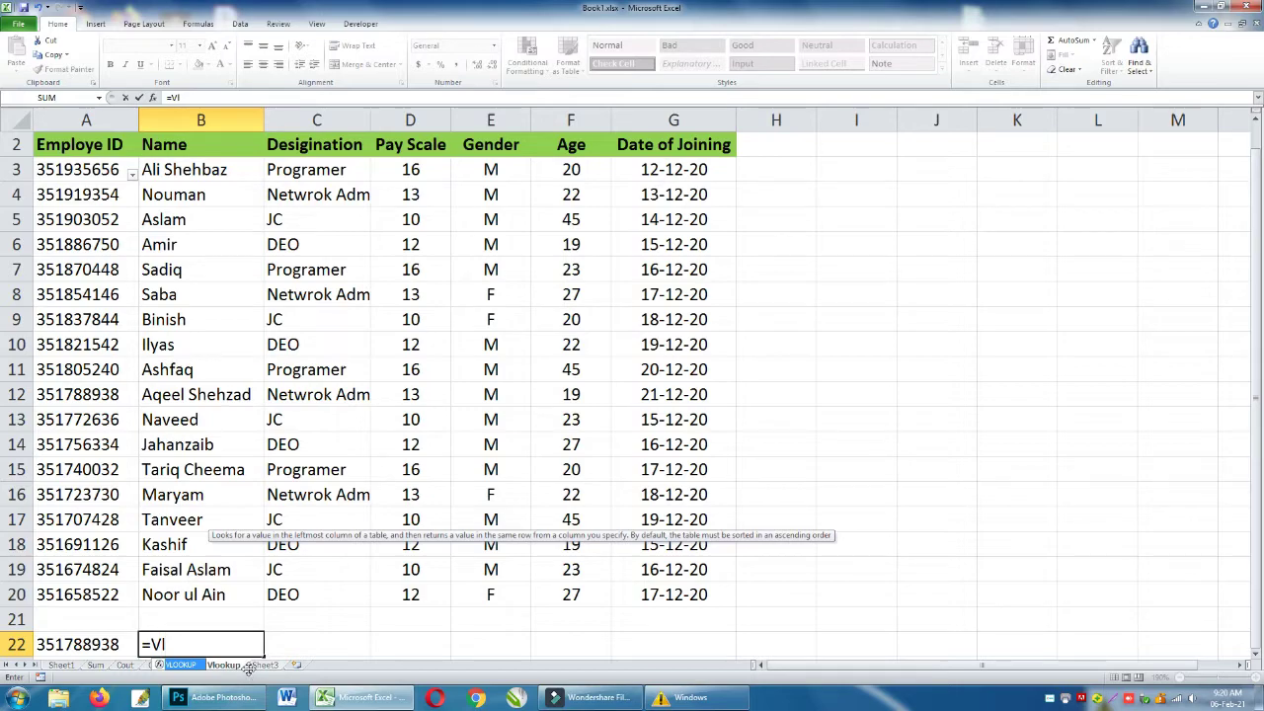
{"action": "key", "text": "Tab"}
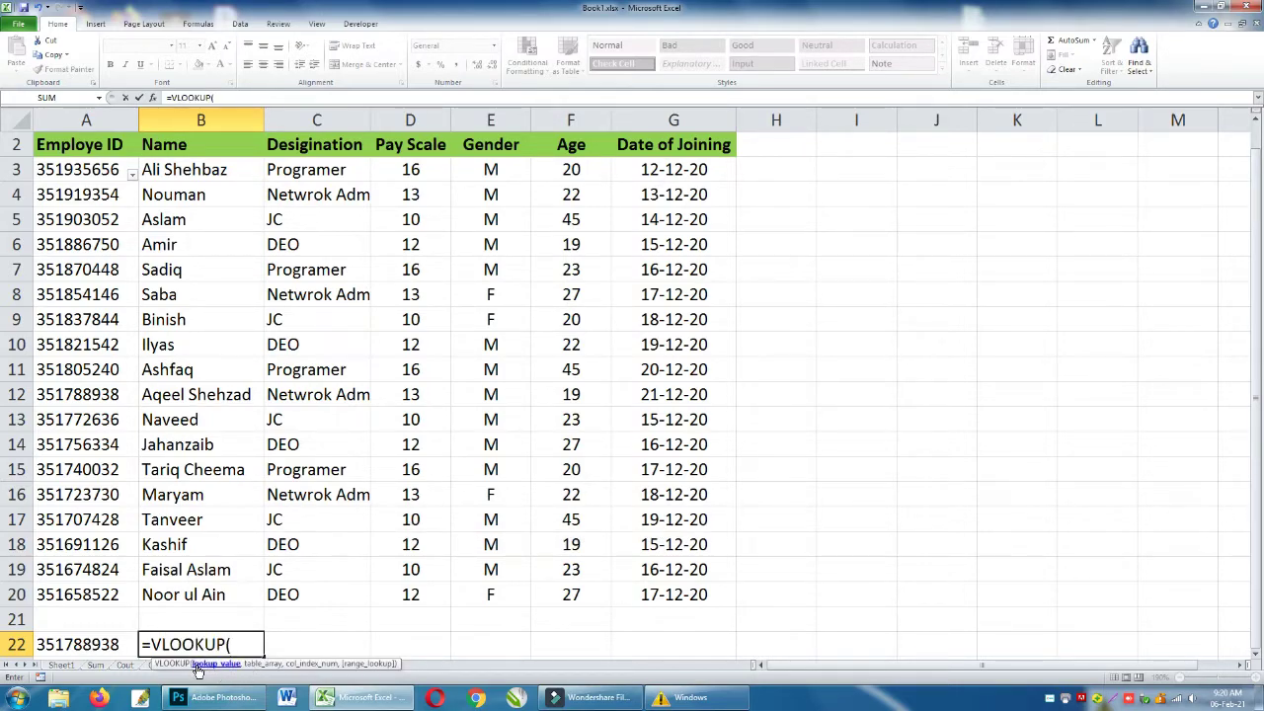
{"action": "scroll", "coordinate": [228, 666], "scroll_direction": "down", "scroll_amount": 1}
{"action": "scroll", "coordinate": [228, 666], "scroll_direction": "down", "scroll_amount": 1}
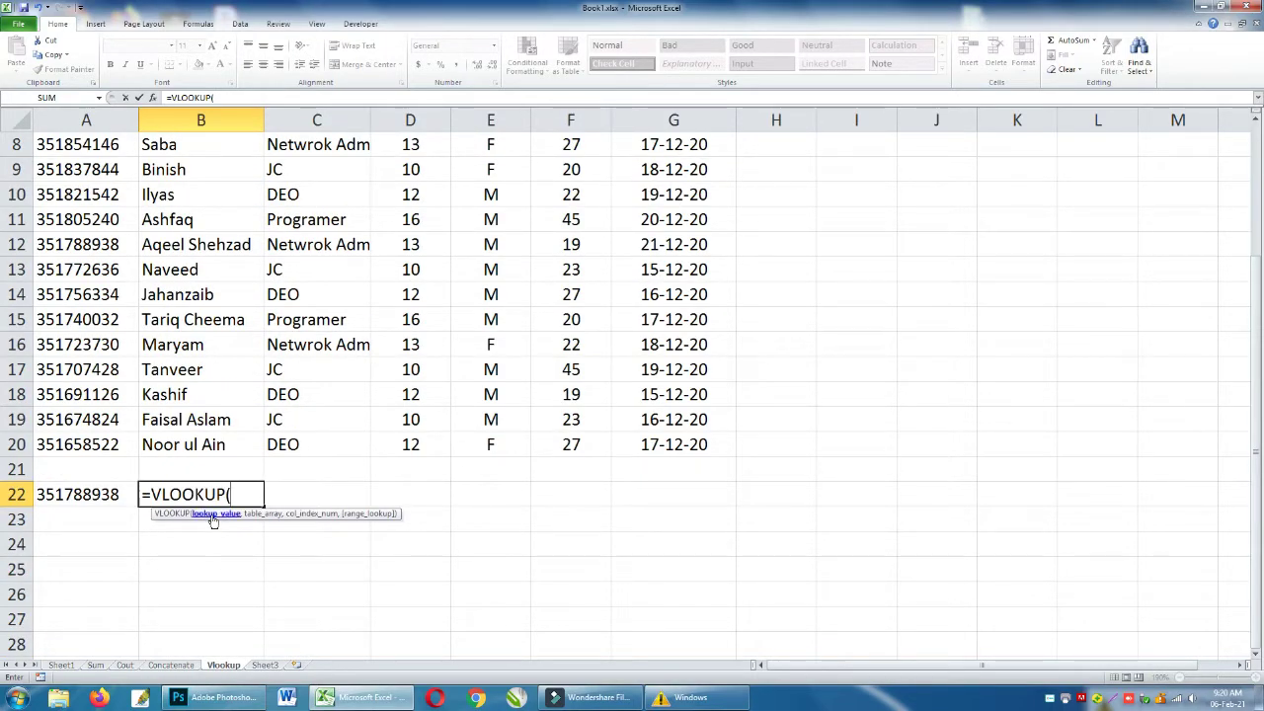
{"action": "left_click", "coordinate": [104, 498]}
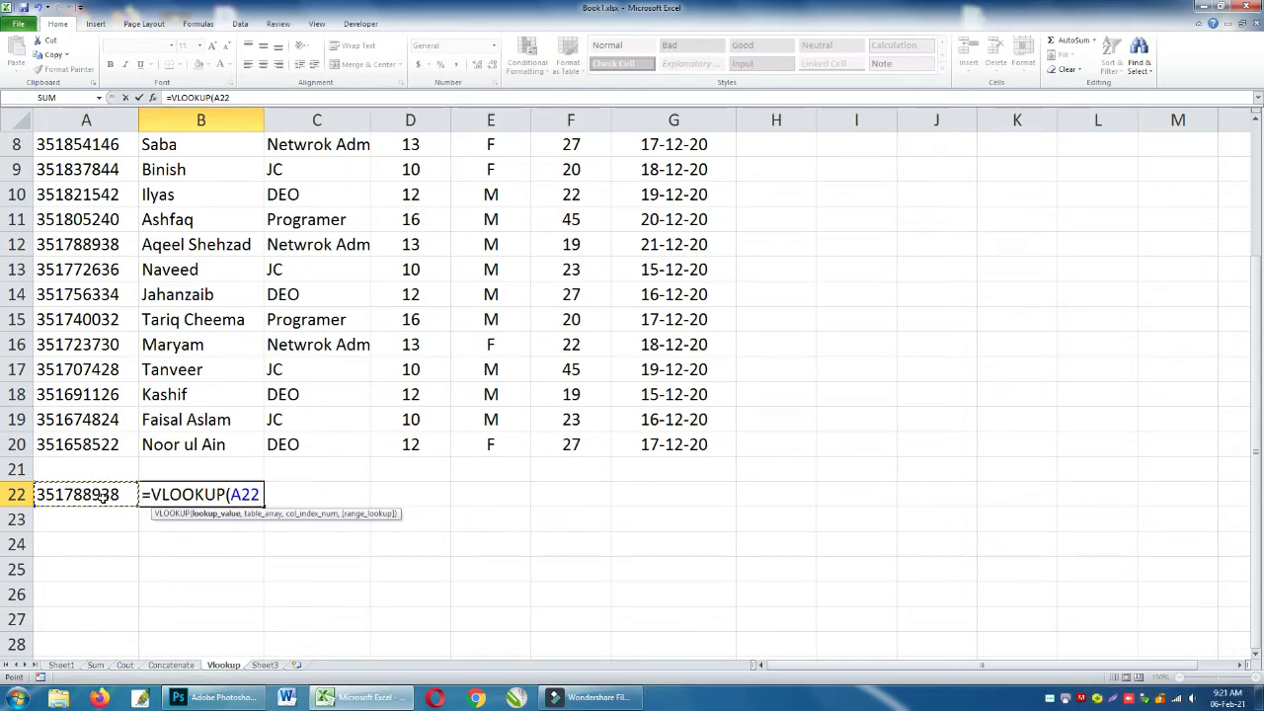
{"action": "key", "text": "F4"}
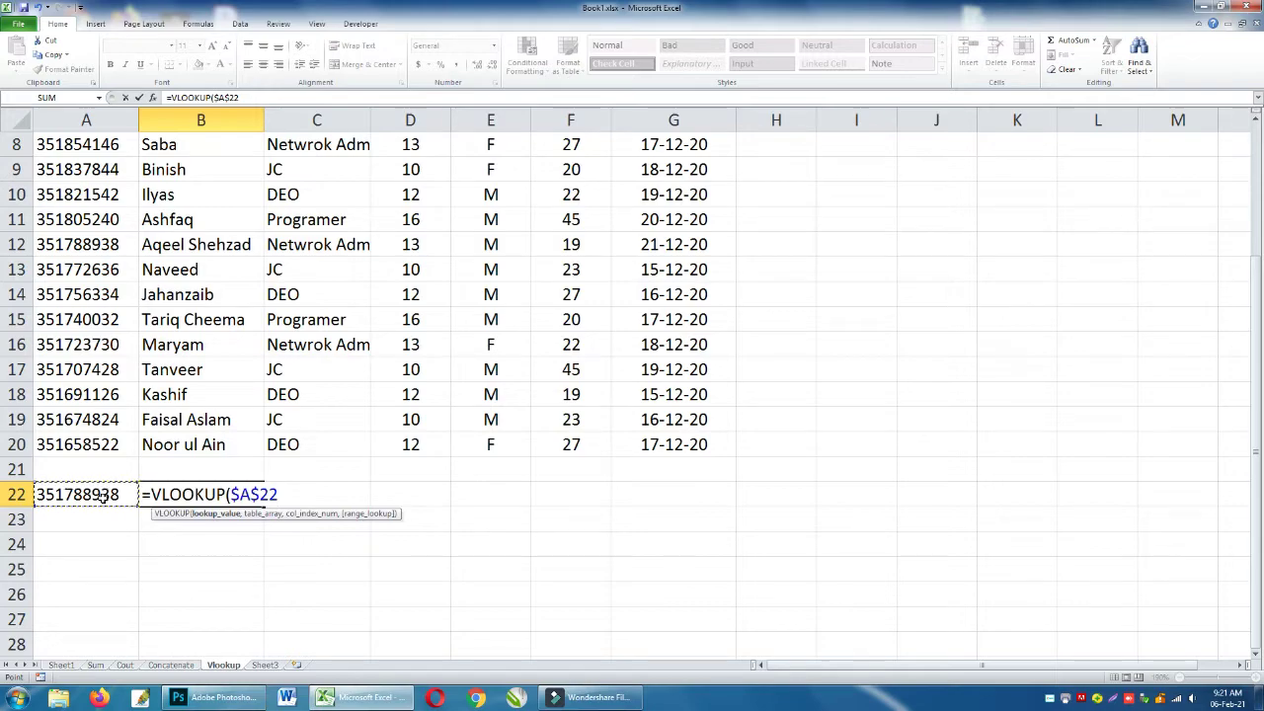
{"action": "type", "text": ","}
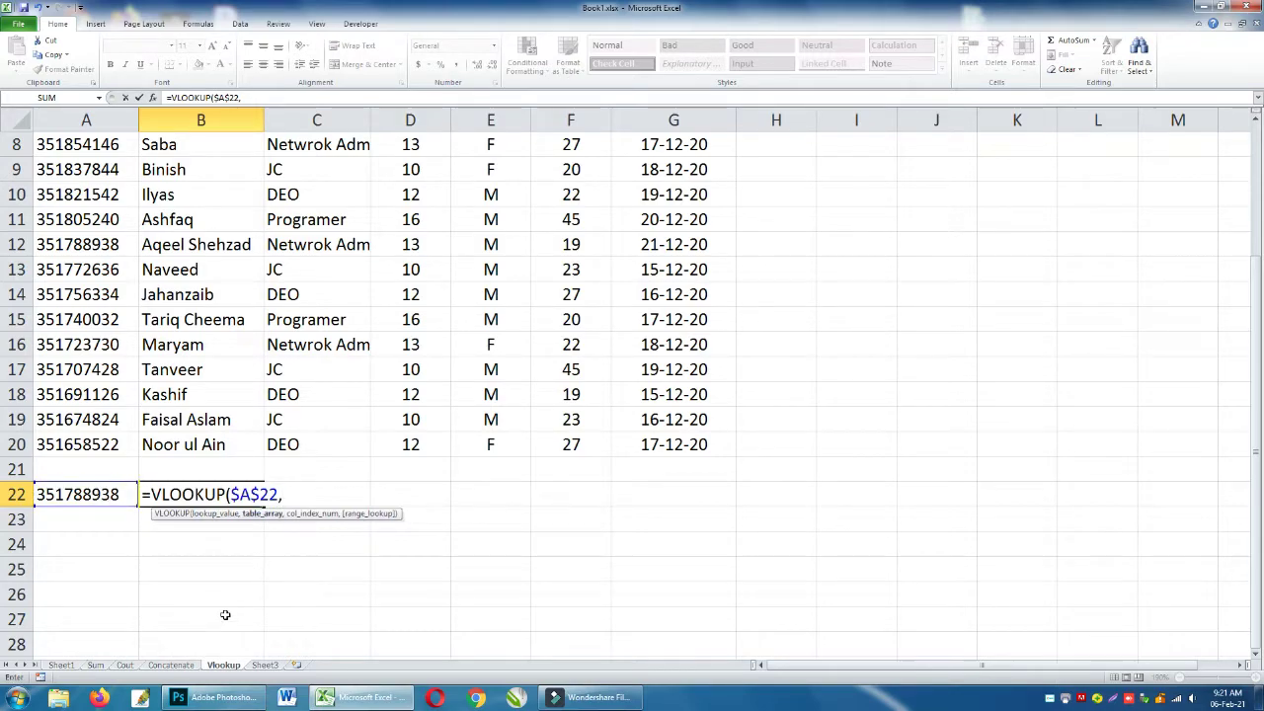
{"action": "scroll", "coordinate": [198, 464], "scroll_direction": "up", "scroll_amount": 3}
Add the employee table as the locked range $A$2:$G$20 to B22's VLOOKUP.
{"action": "mouse_move", "coordinate": [69, 170]}
{"action": "left_mouse_down"}
{"action": "mouse_move", "coordinate": [550, 567]}
{"action": "mouse_move", "coordinate": [691, 618]}
{"action": "left_mouse_up"}
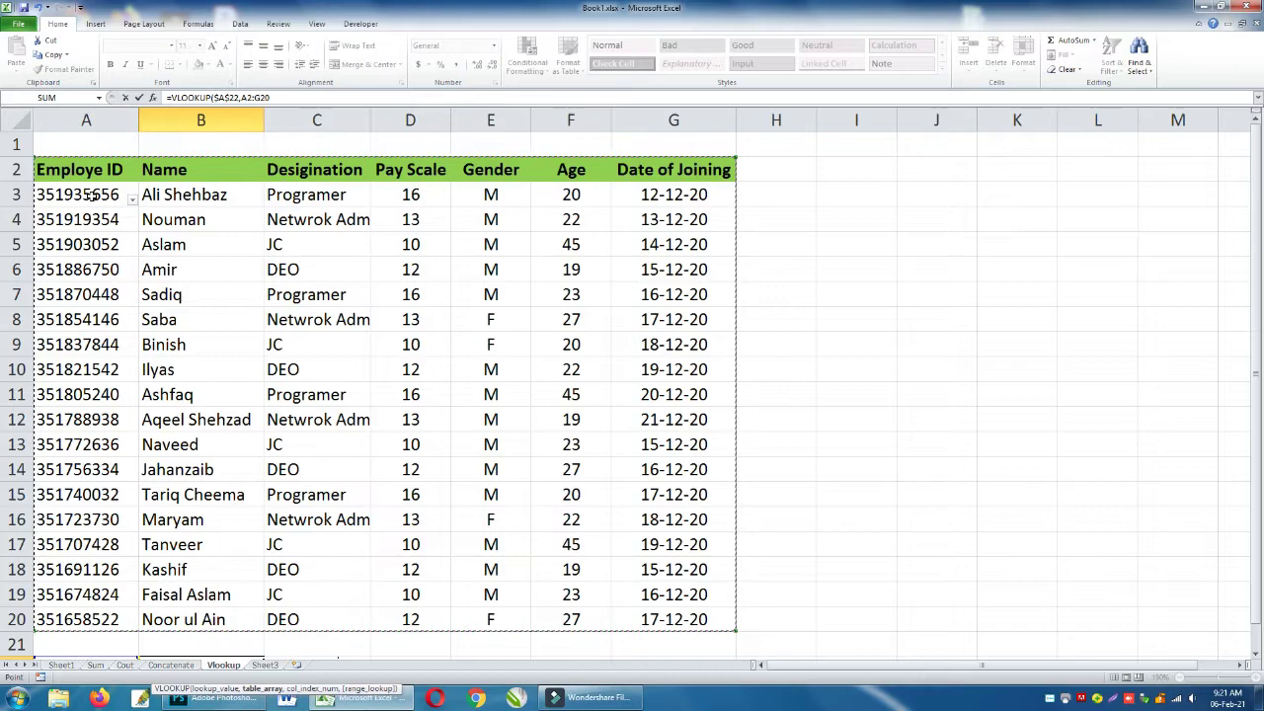
{"action": "double_click", "coordinate": [246, 98]}
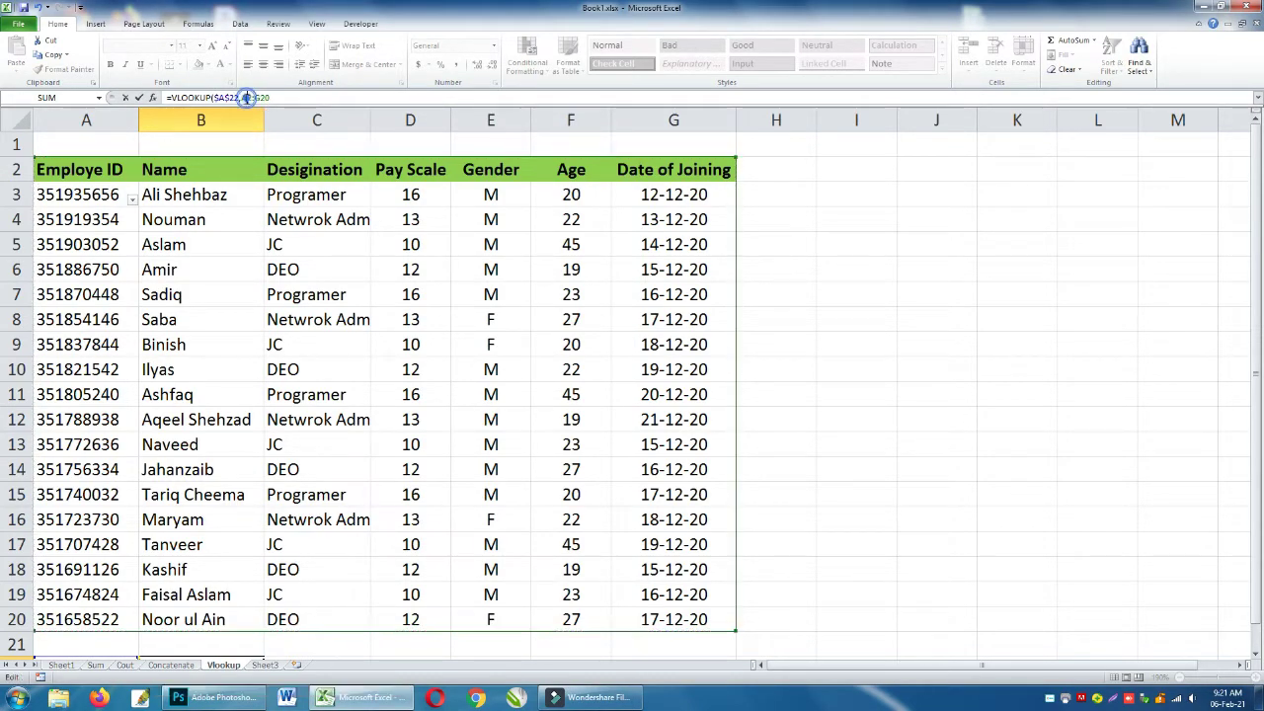
{"action": "key", "text": "F4"}
{"action": "double_click", "coordinate": [271, 97]}
{"action": "key", "text": "F4"}
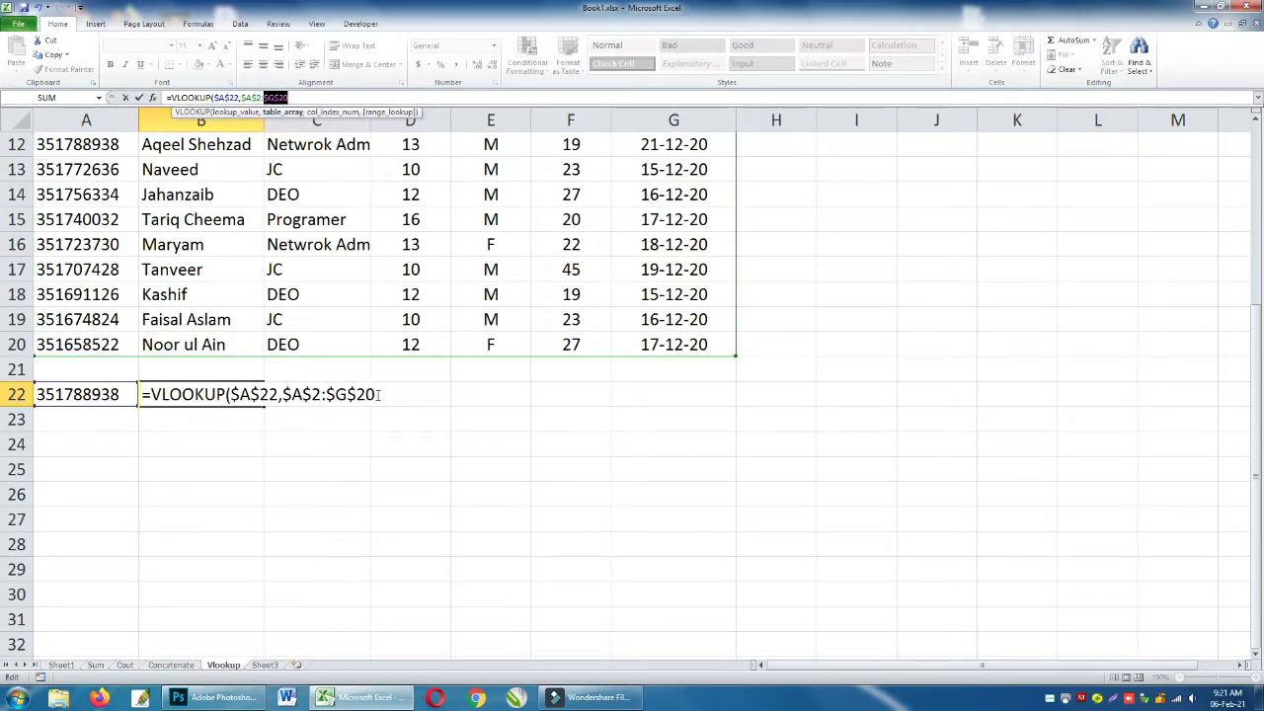
{"action": "left_click", "coordinate": [385, 94]}
{"action": "type", "text": ","}
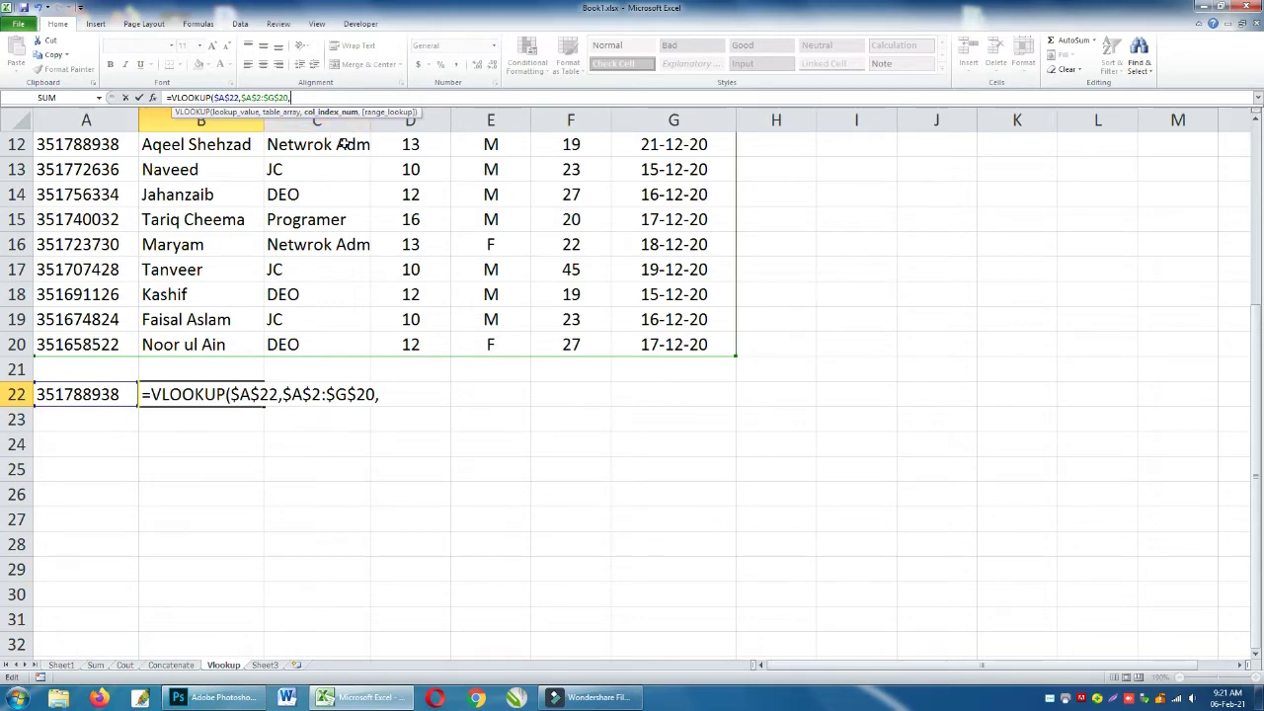
{"action": "left_click_drag", "start_coordinate": [1258, 321], "coordinate": [1256, 252]}
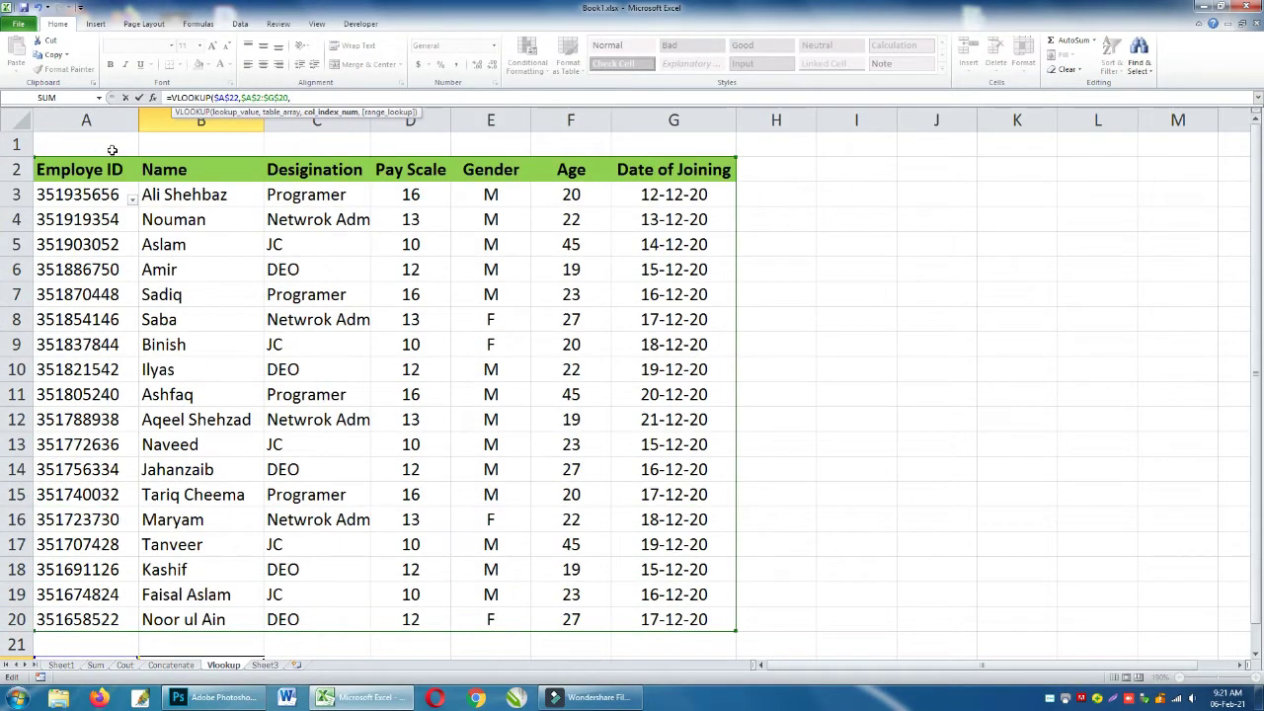
{"action": "left_click", "coordinate": [109, 145]}
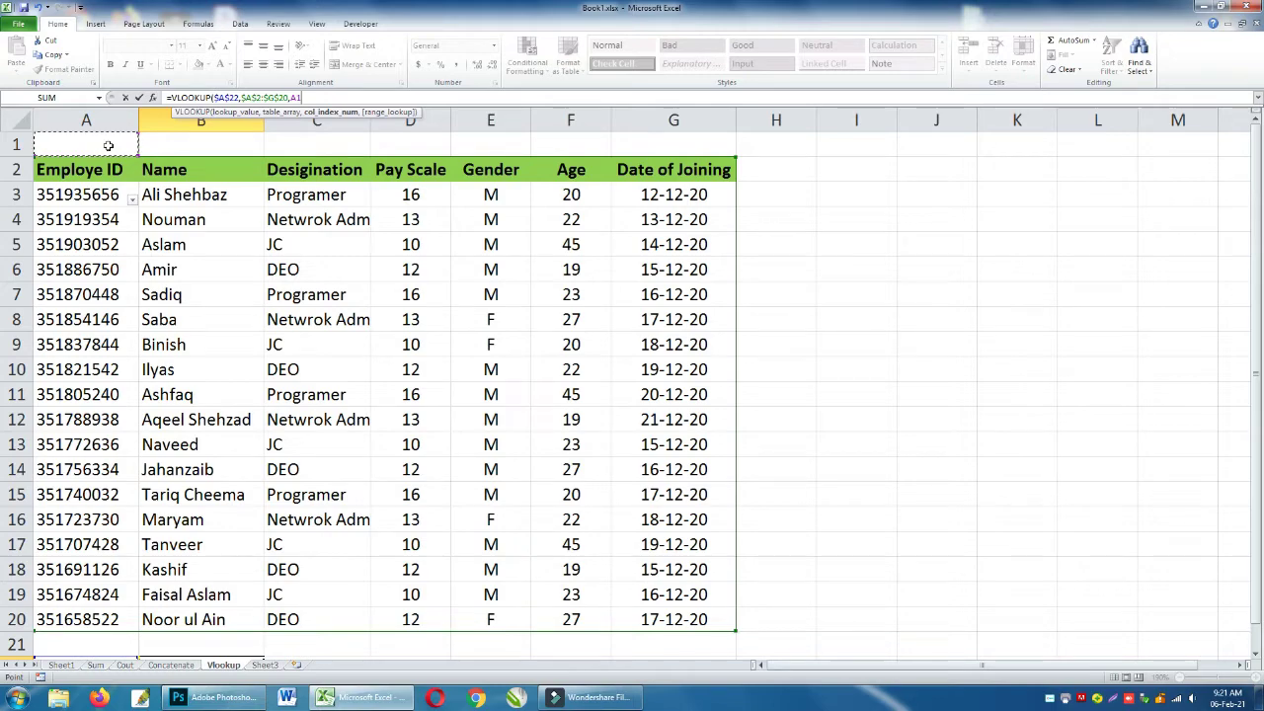
{"action": "key", "text": "BackSpace"}
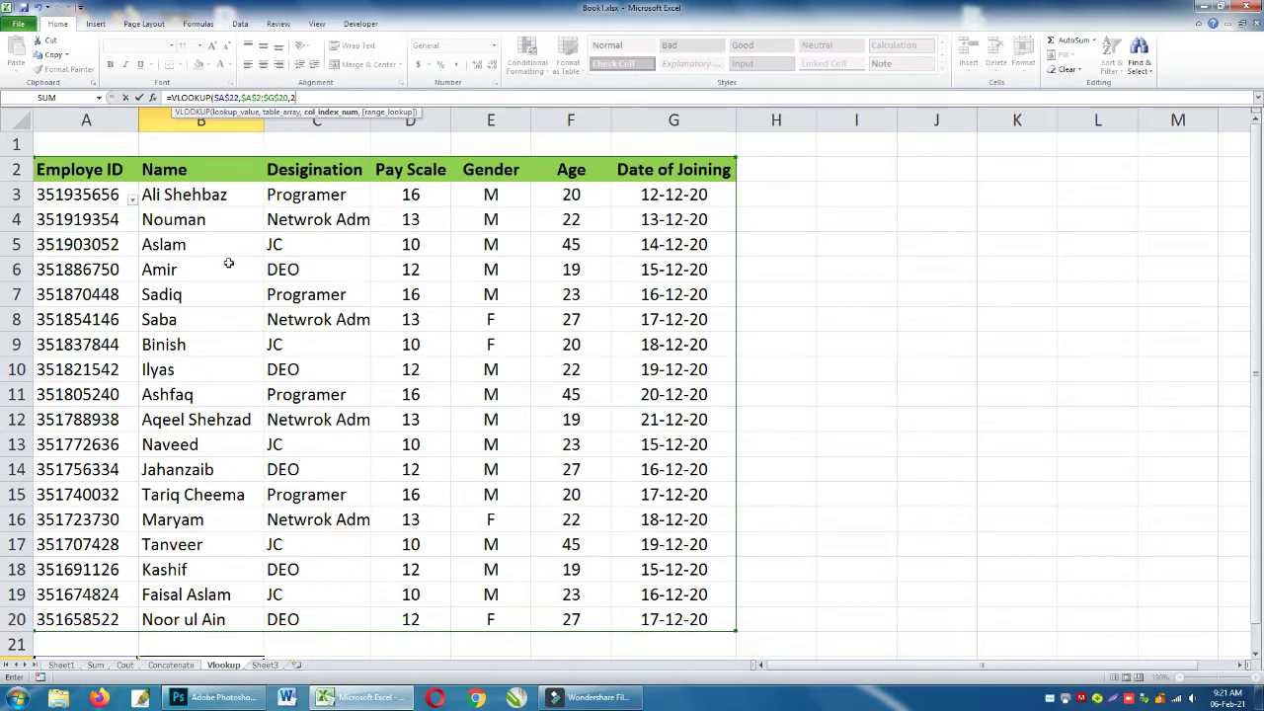
{"action": "type", "text": "2,0"}
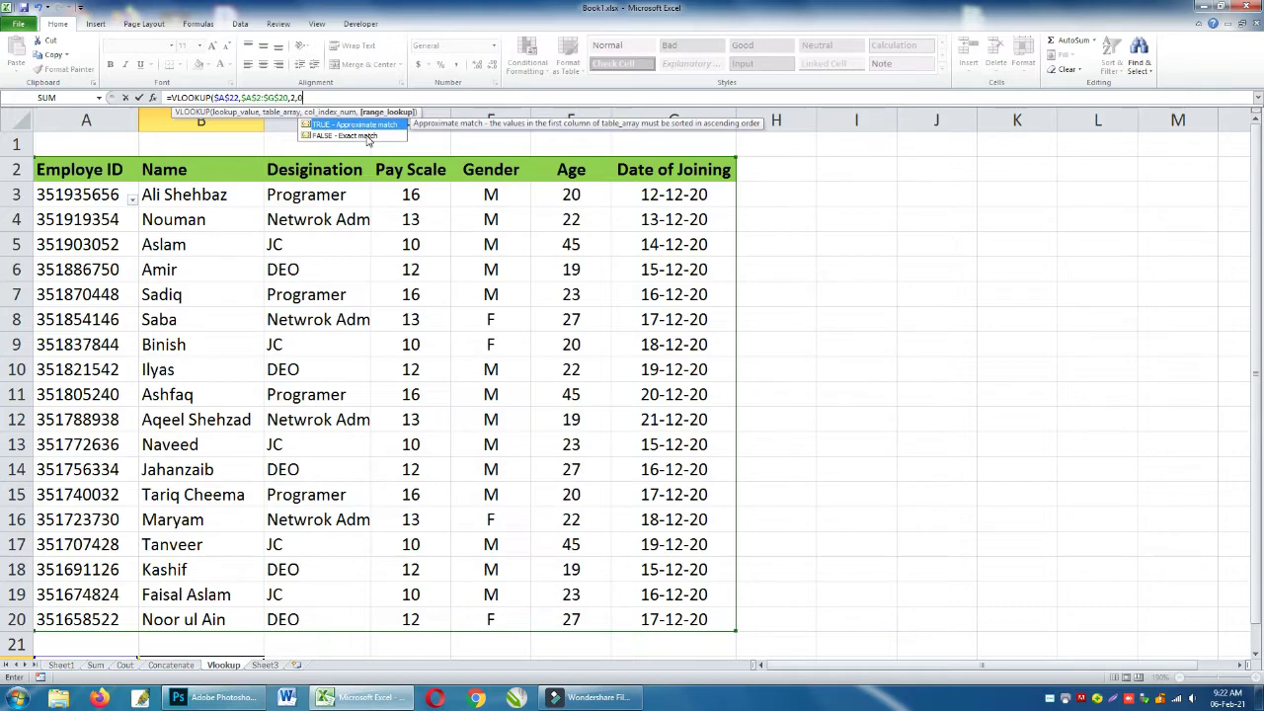
{"action": "type", "text": ")"}
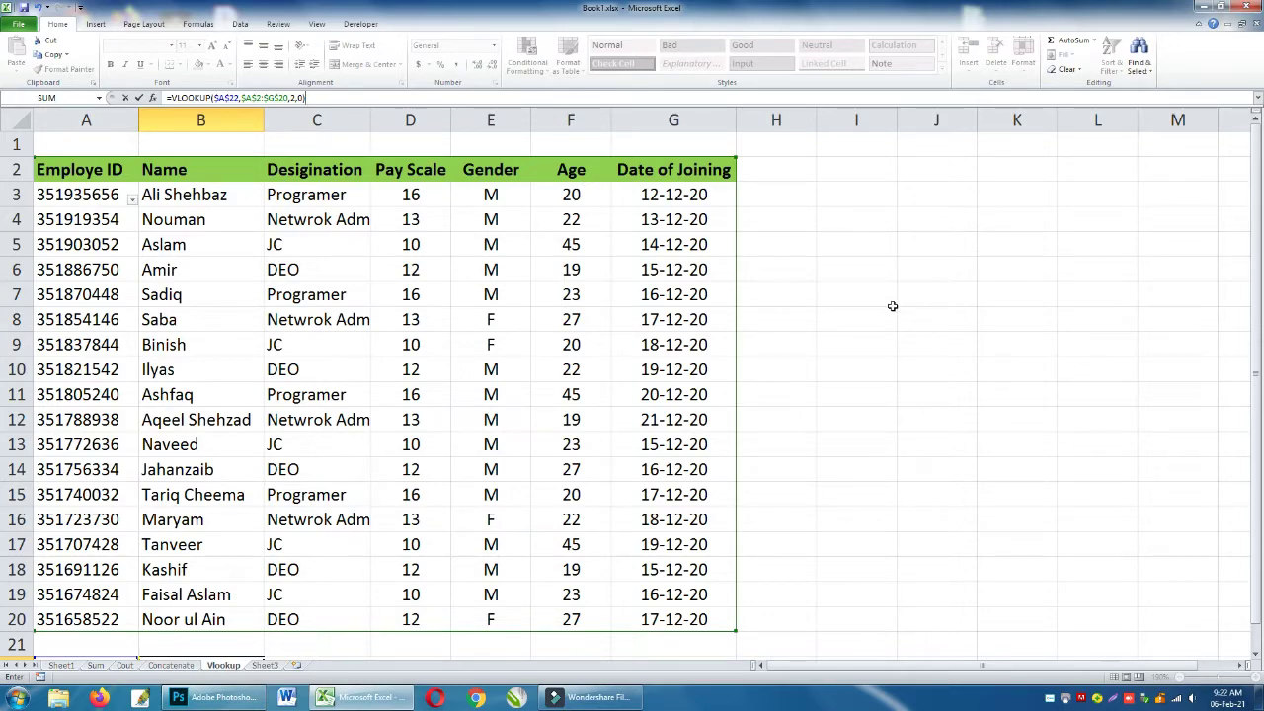
{"action": "key", "text": "Return"}
{"action": "key", "text": "Up"}
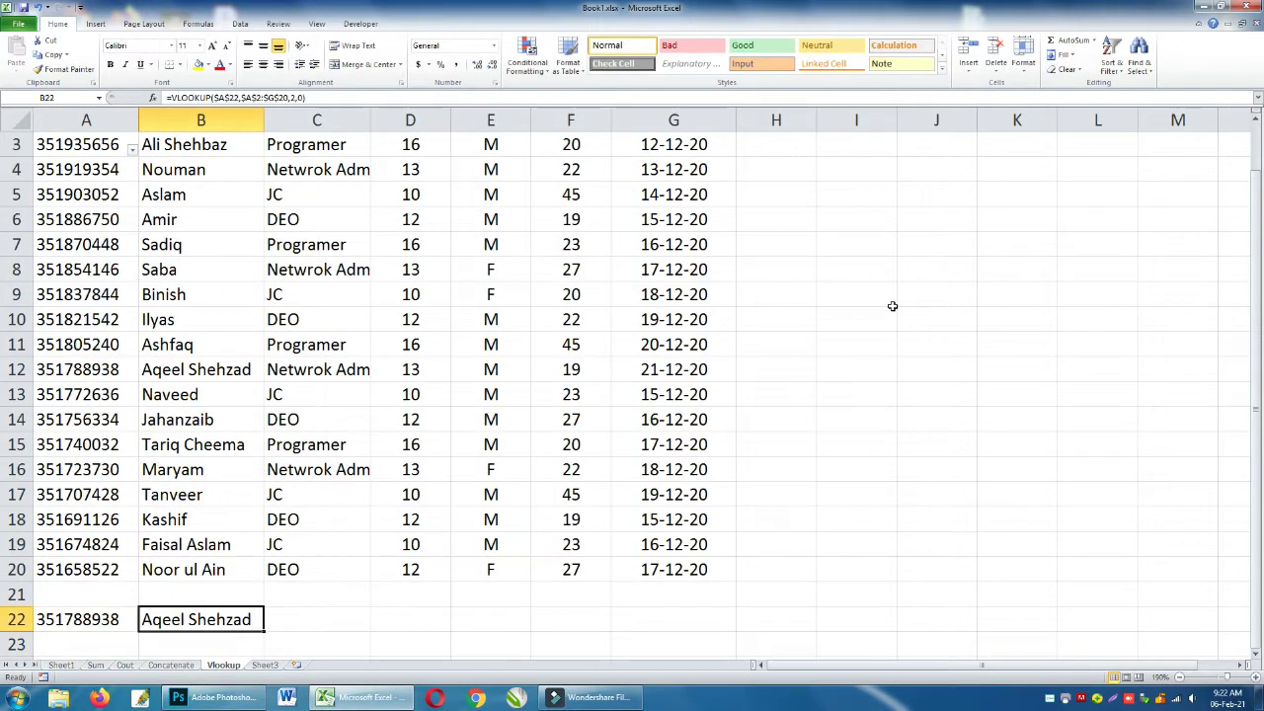
{"action": "key", "text": "Left"}
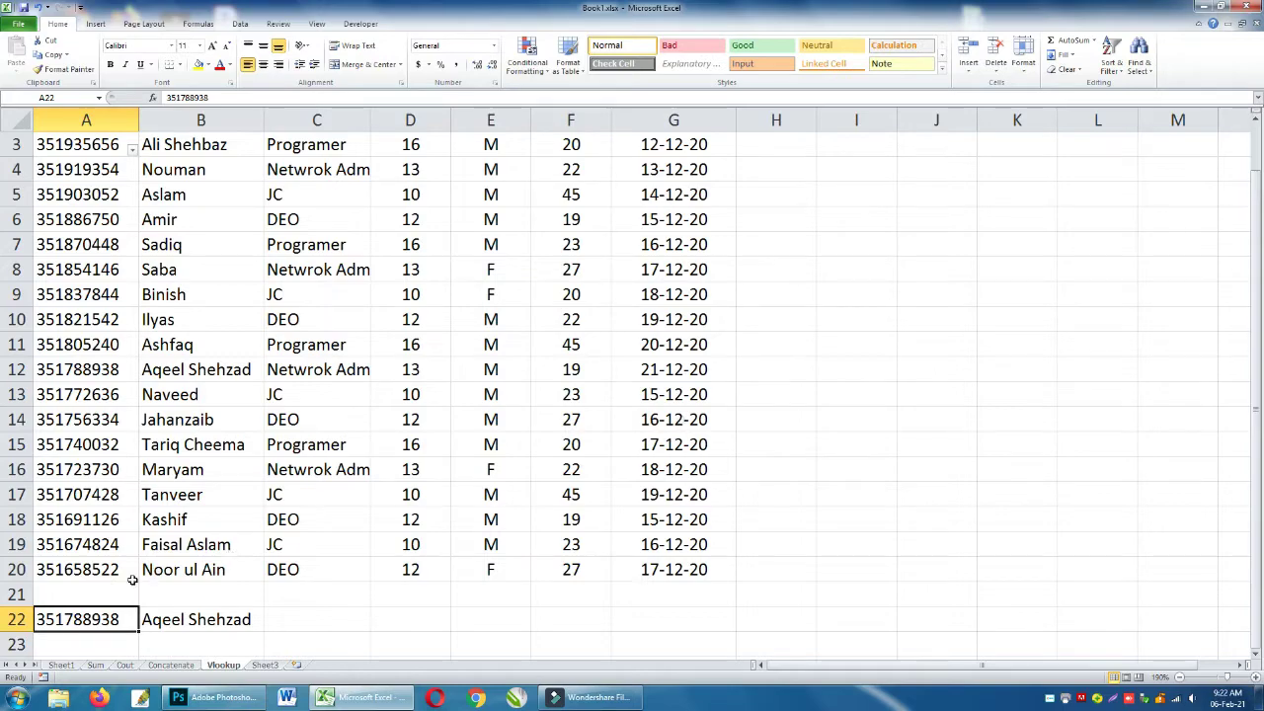
{"action": "left_click", "coordinate": [104, 369]}
{"action": "left_click", "coordinate": [79, 619]}
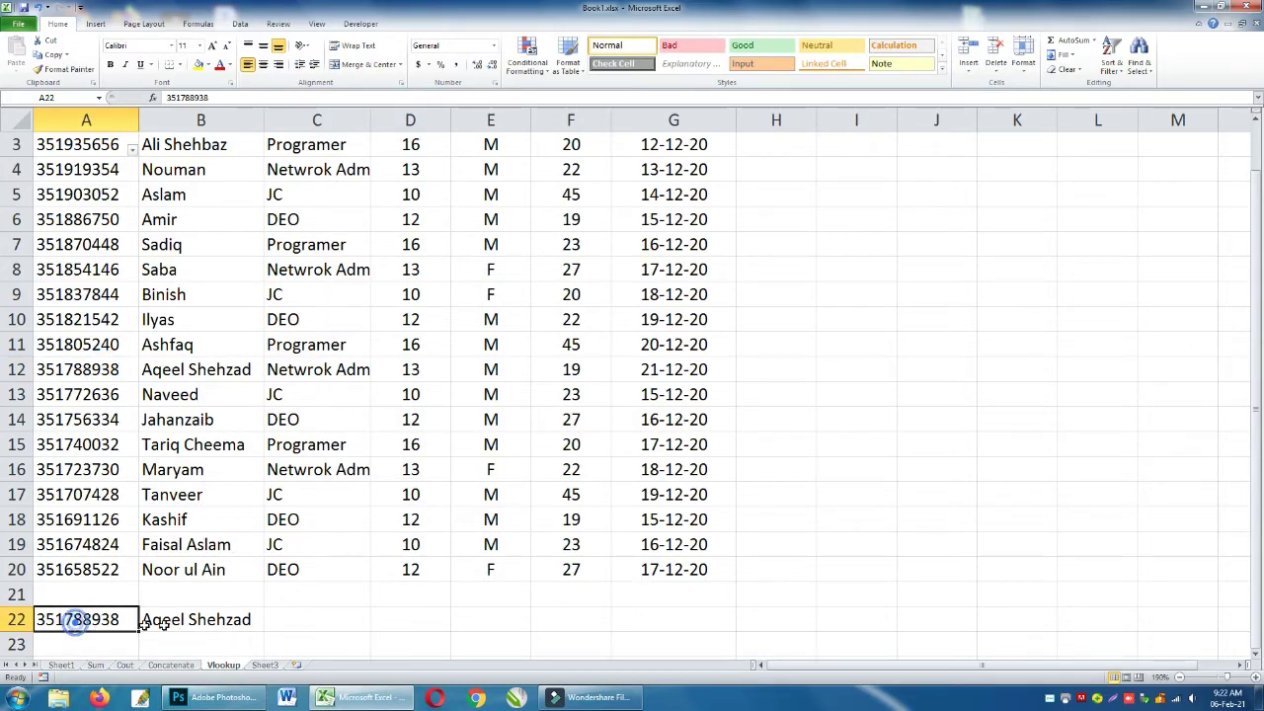
{"action": "left_click", "coordinate": [195, 619]}
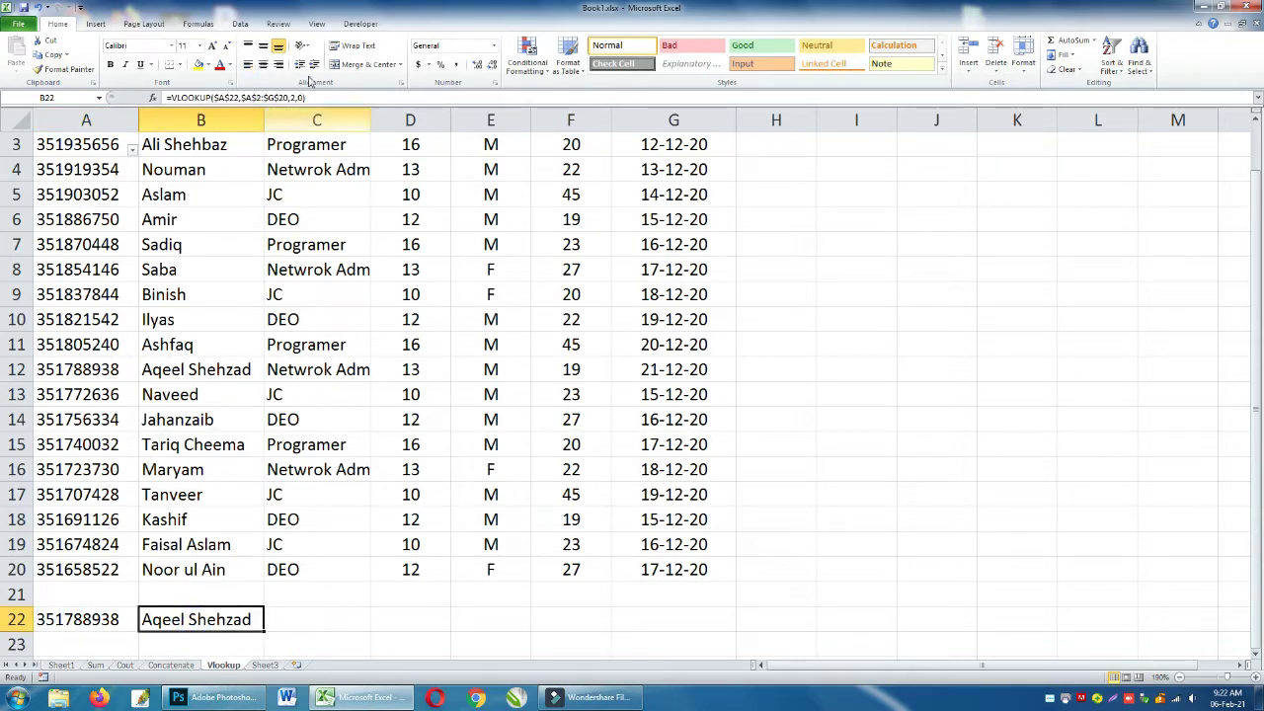
Copy Aslam's employee ID from A5 into A22.
{"action": "scroll", "coordinate": [108, 219], "scroll_direction": "up", "scroll_amount": 1}
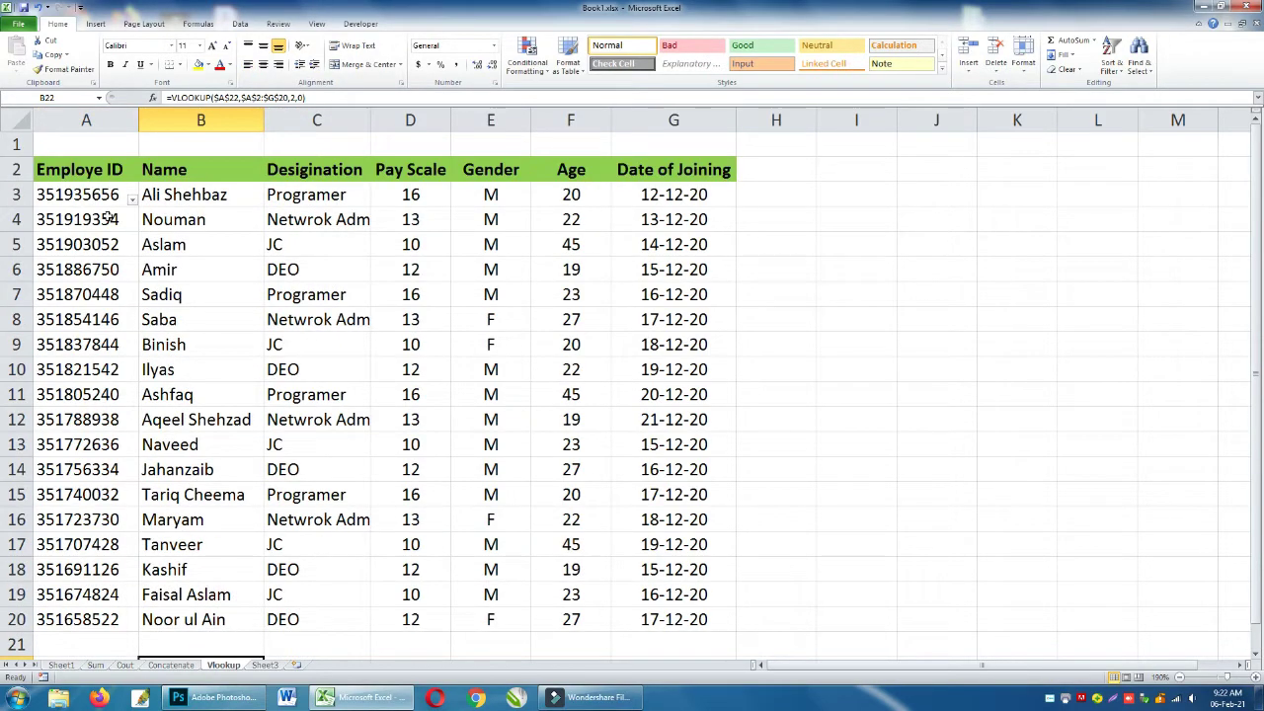
{"action": "left_click", "coordinate": [92, 244]}
{"action": "key", "text": "ctrl+c"}
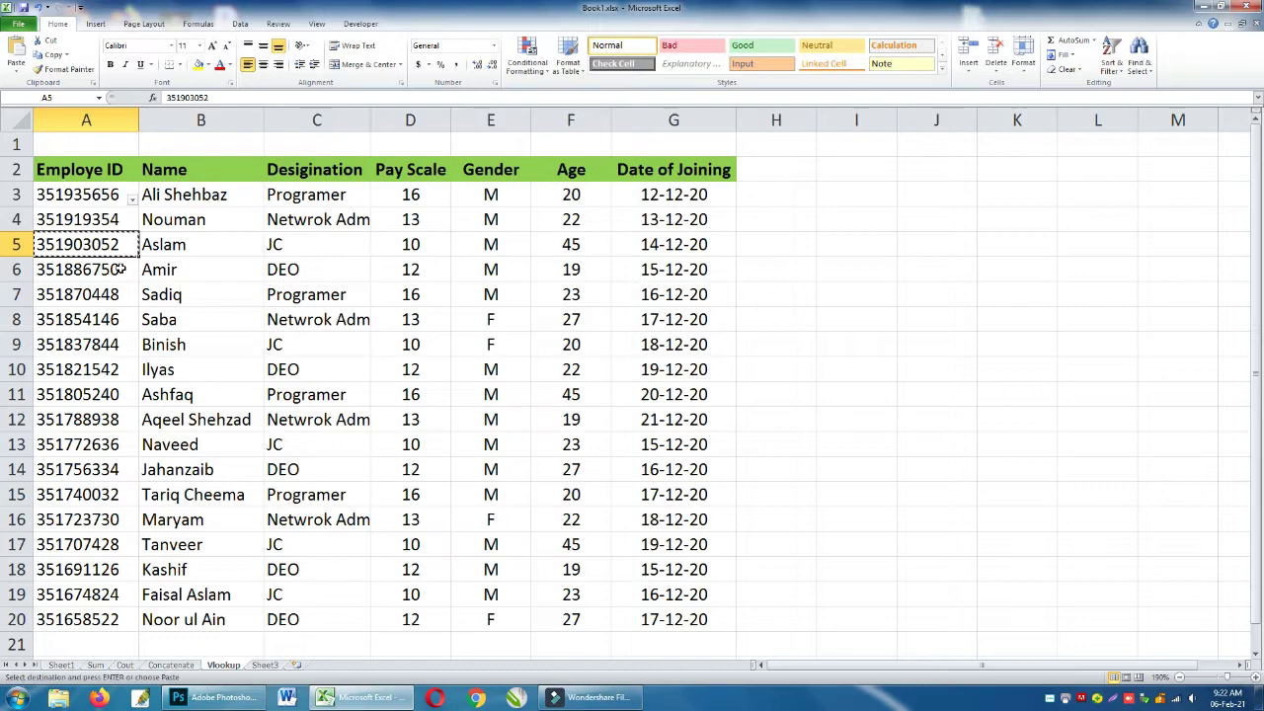
{"action": "scroll", "coordinate": [117, 356], "scroll_direction": "down", "scroll_amount": 3}
{"action": "left_click", "coordinate": [83, 444]}
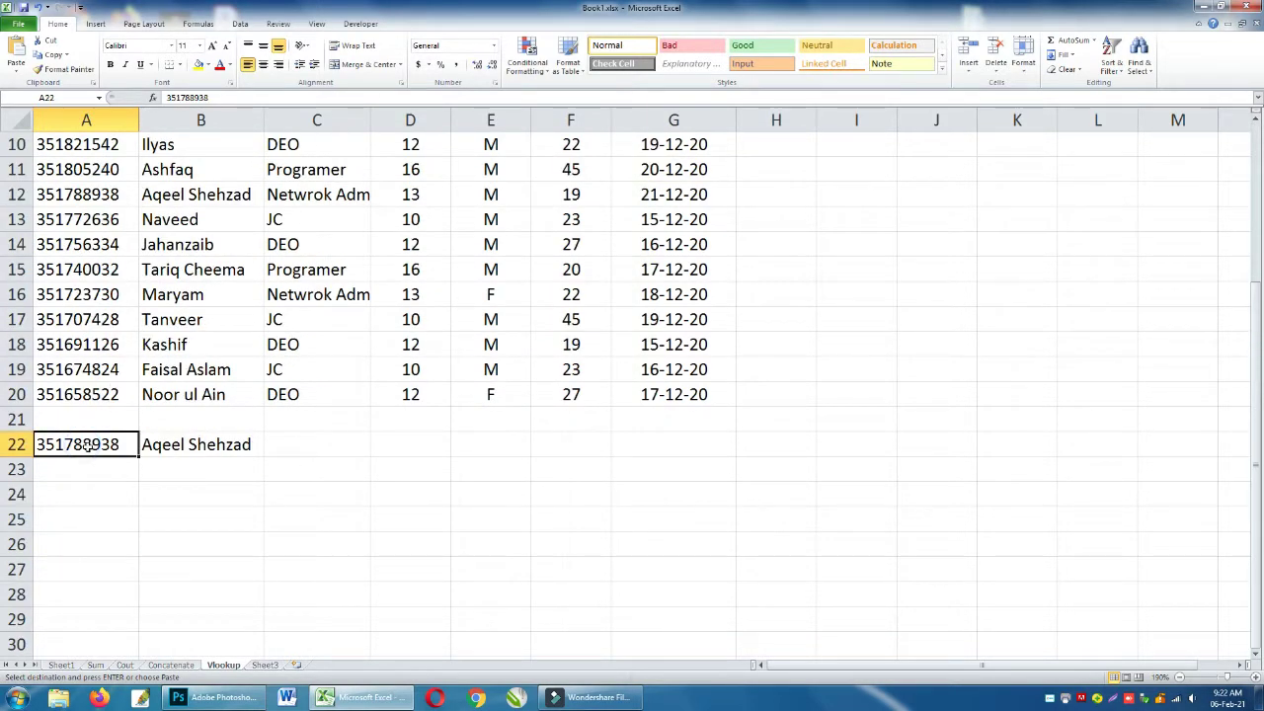
{"action": "key", "text": "ctrl+v"}
Inspect B22's VLOOKUP formula and confirm it unchanged, now returning Aslam.
{"action": "left_click", "coordinate": [213, 451]}
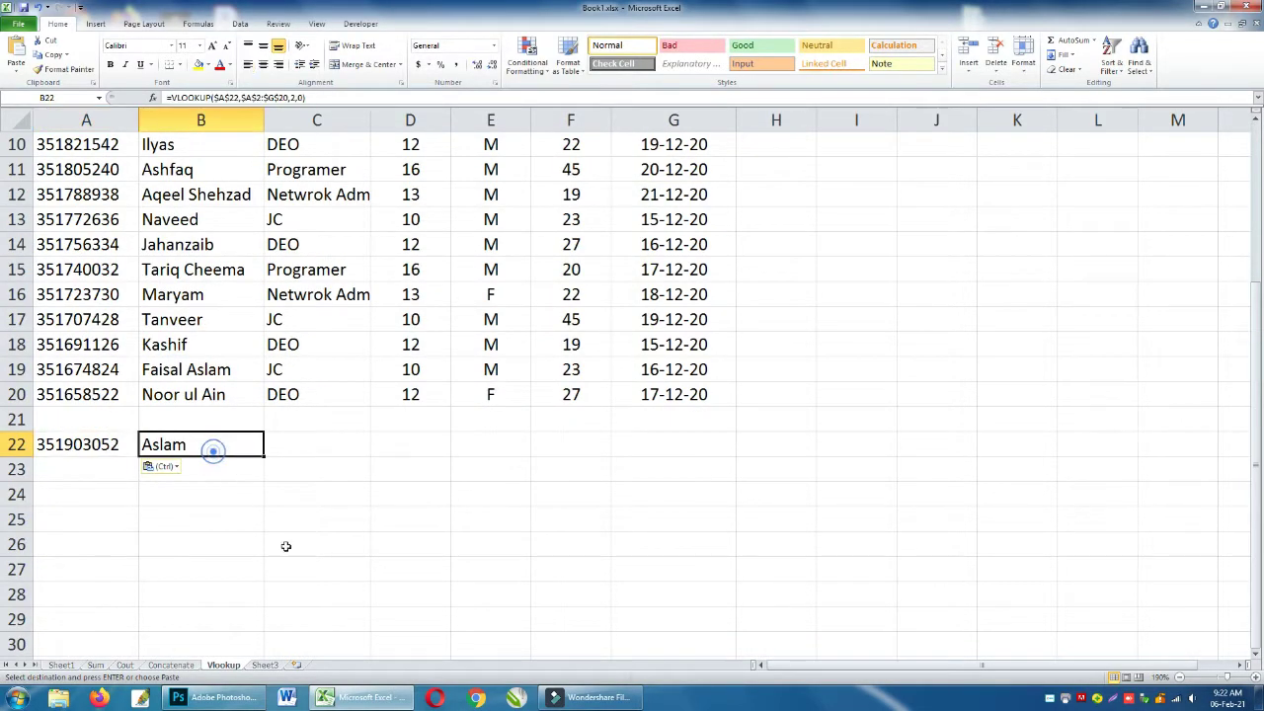
{"action": "scroll", "coordinate": [405, 548], "scroll_direction": "up", "scroll_amount": 1}
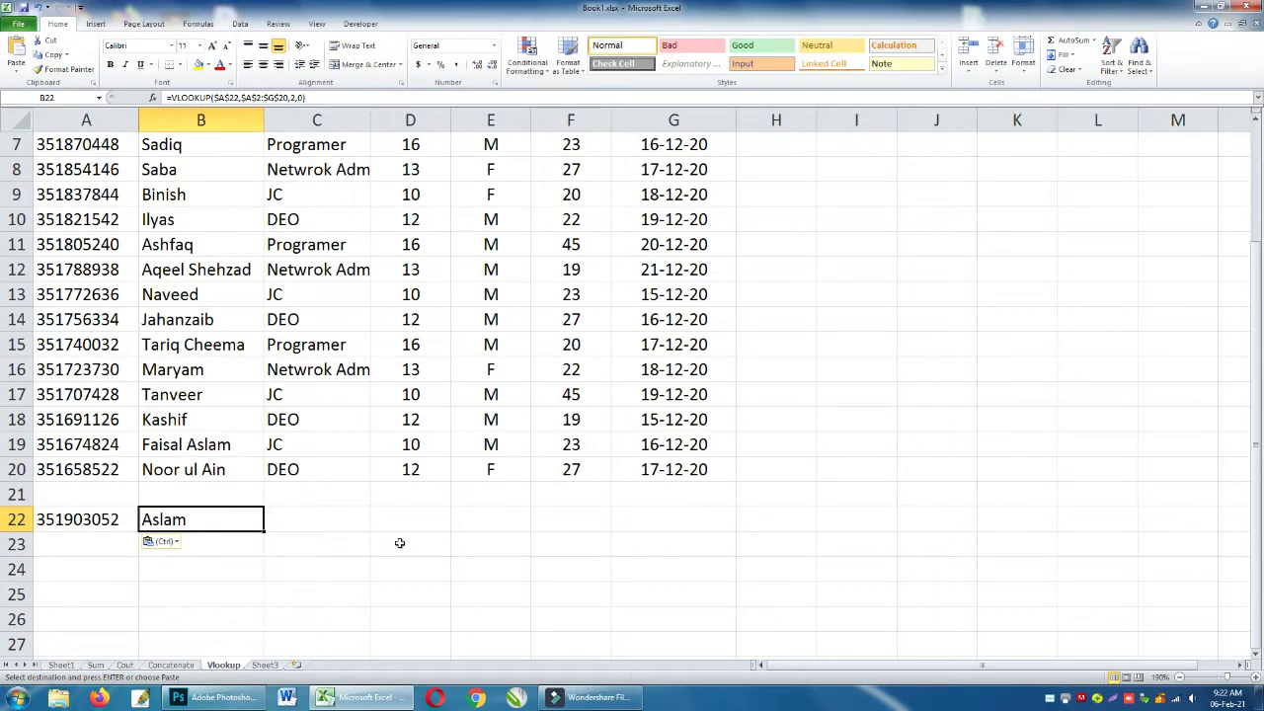
{"action": "scroll", "coordinate": [274, 523], "scroll_direction": "up", "scroll_amount": 1}
{"action": "scroll", "coordinate": [273, 524], "scroll_direction": "up", "scroll_amount": 1}
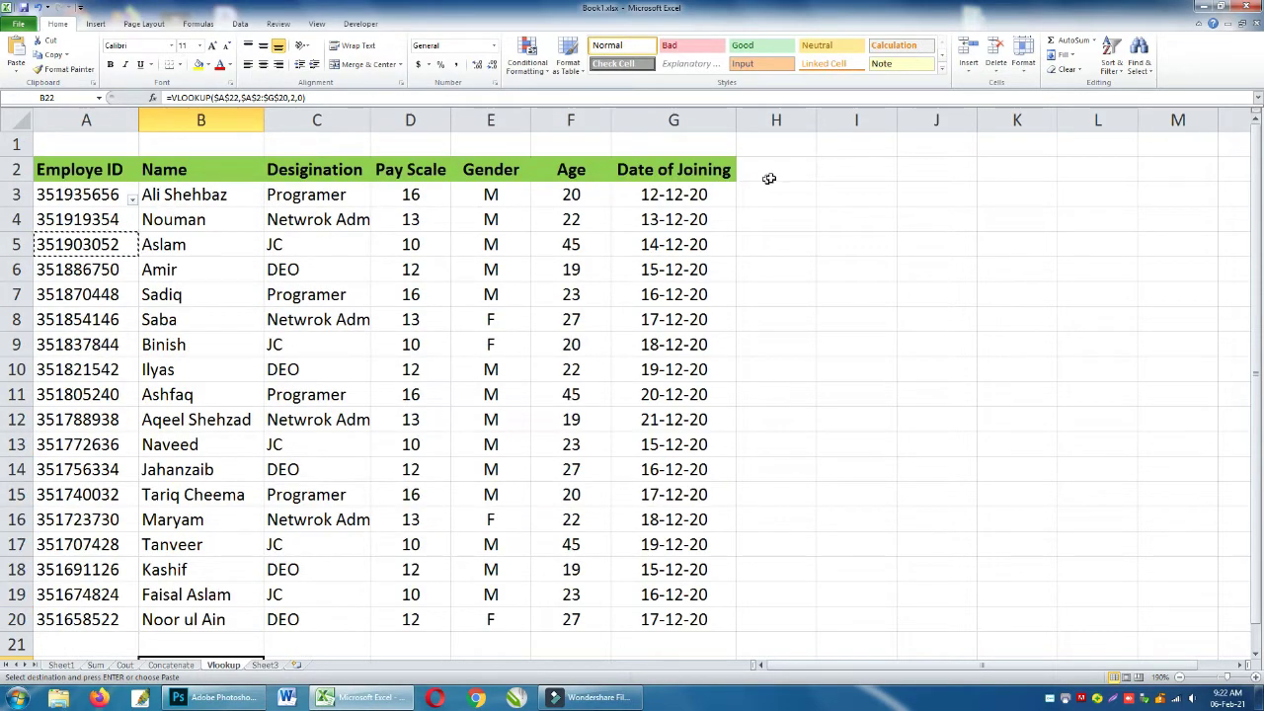
{"action": "scroll", "coordinate": [553, 487], "scroll_direction": "down", "scroll_amount": 1}
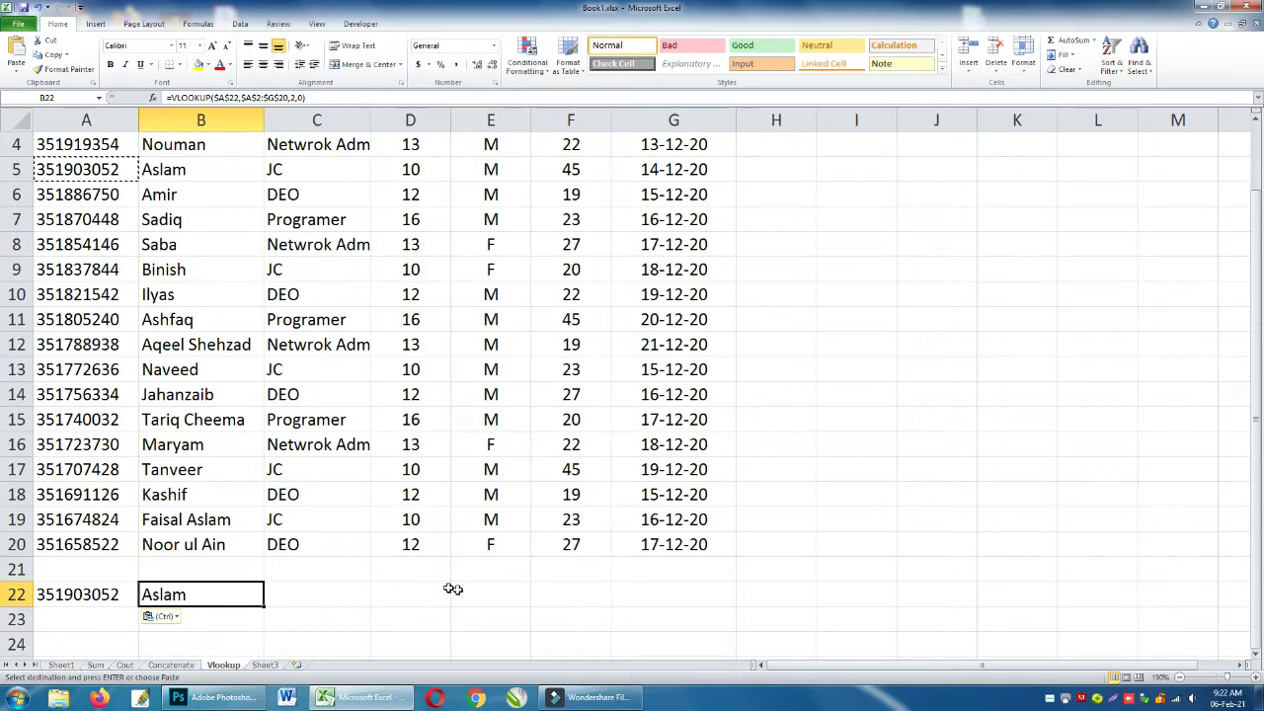
{"action": "double_click", "coordinate": [237, 595]}
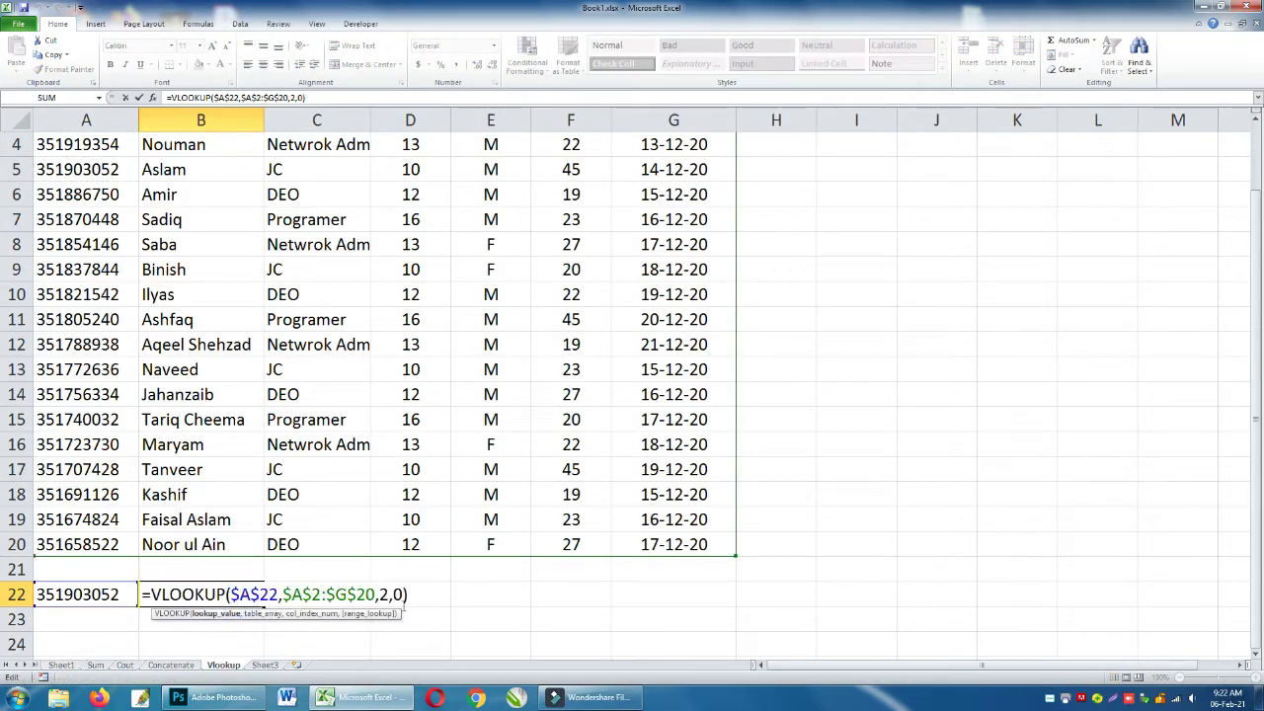
{"action": "left_click", "coordinate": [387, 594]}
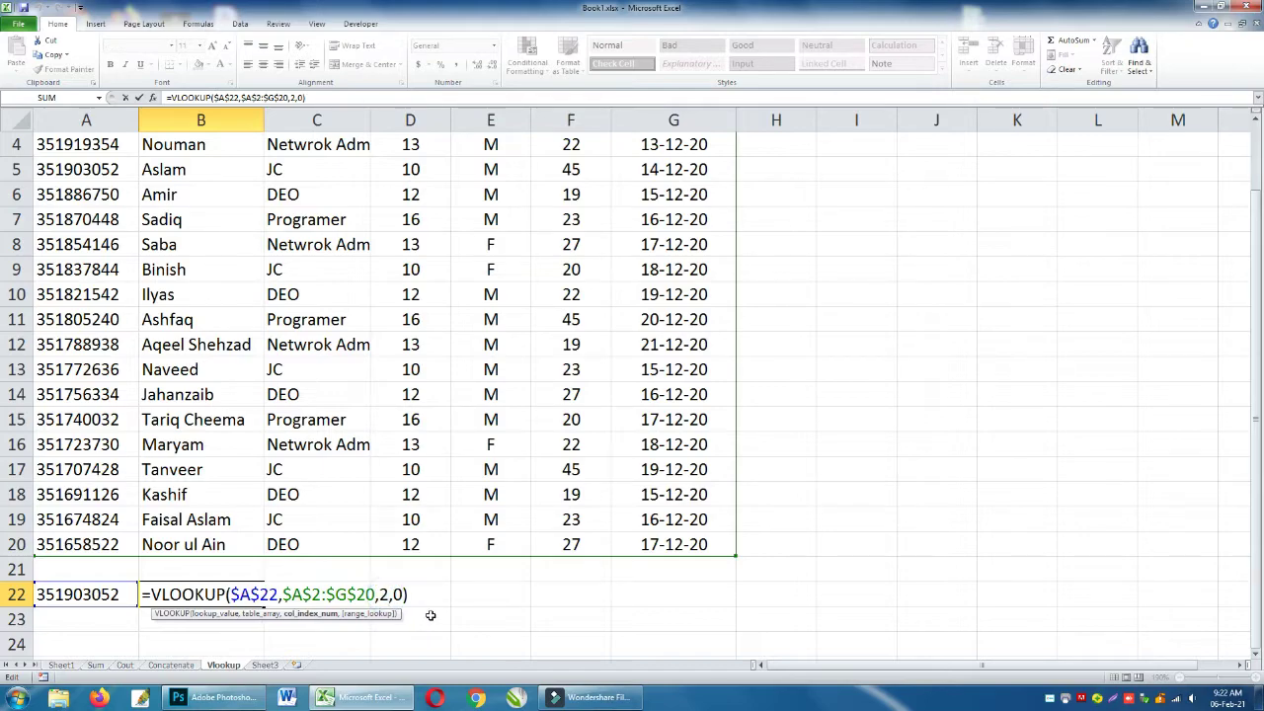
{"action": "scroll", "coordinate": [431, 615], "scroll_direction": "up", "scroll_amount": 1}
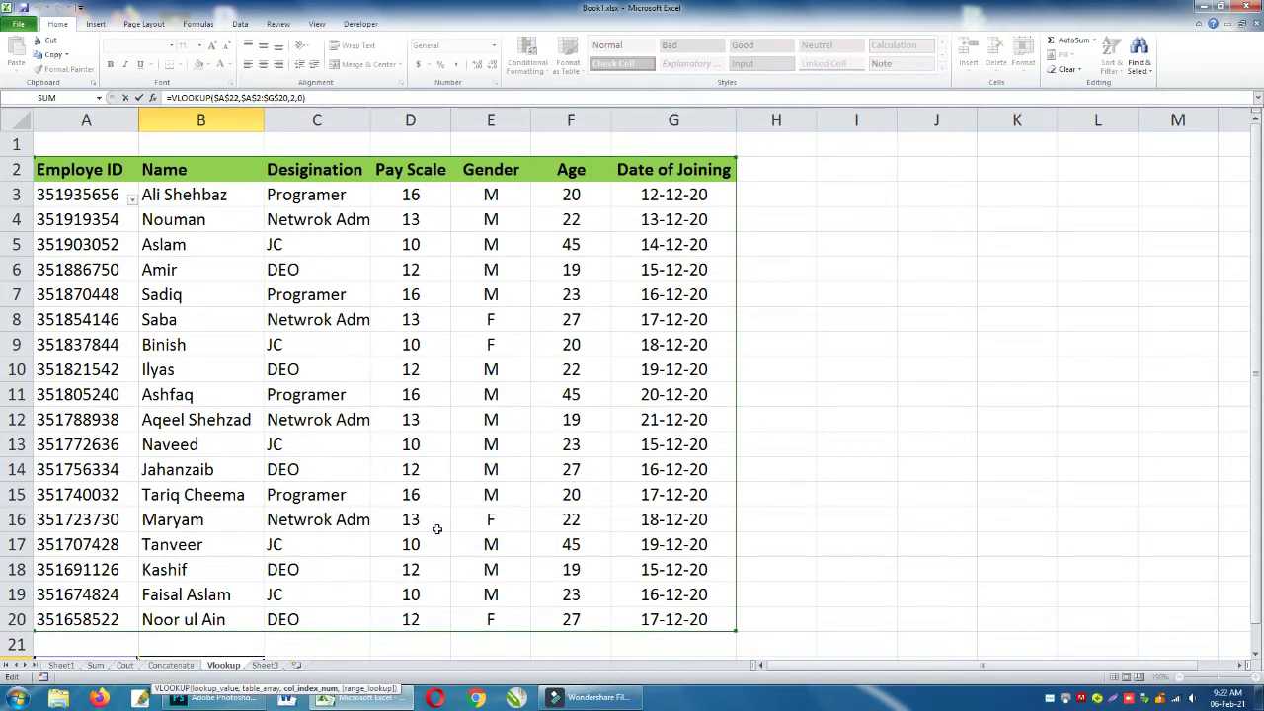
{"action": "key", "text": "Return"}
{"action": "scroll", "coordinate": [269, 388], "scroll_direction": "up", "scroll_amount": 1}
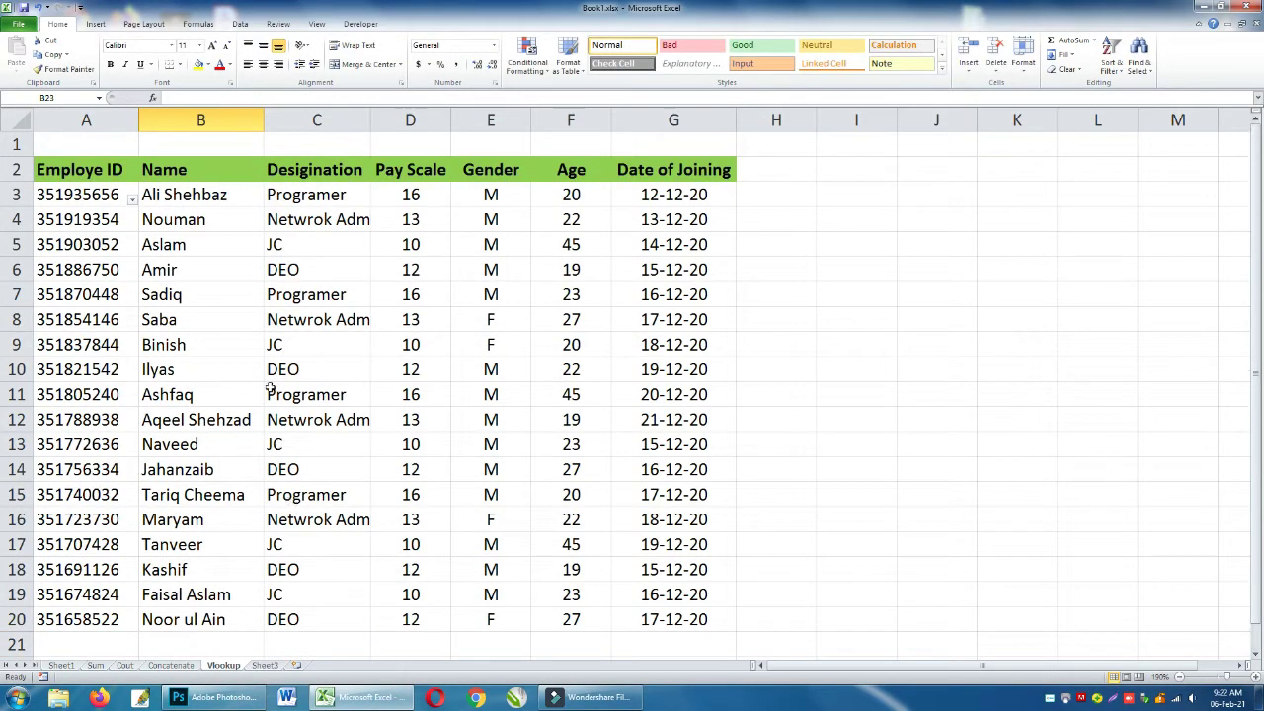
Enter column numbers 1 to 7 in cells A1 through G1 above each heading.
{"action": "left_click", "coordinate": [118, 146]}
{"action": "type", "text": "1"}
{"action": "key", "text": "Tab"}
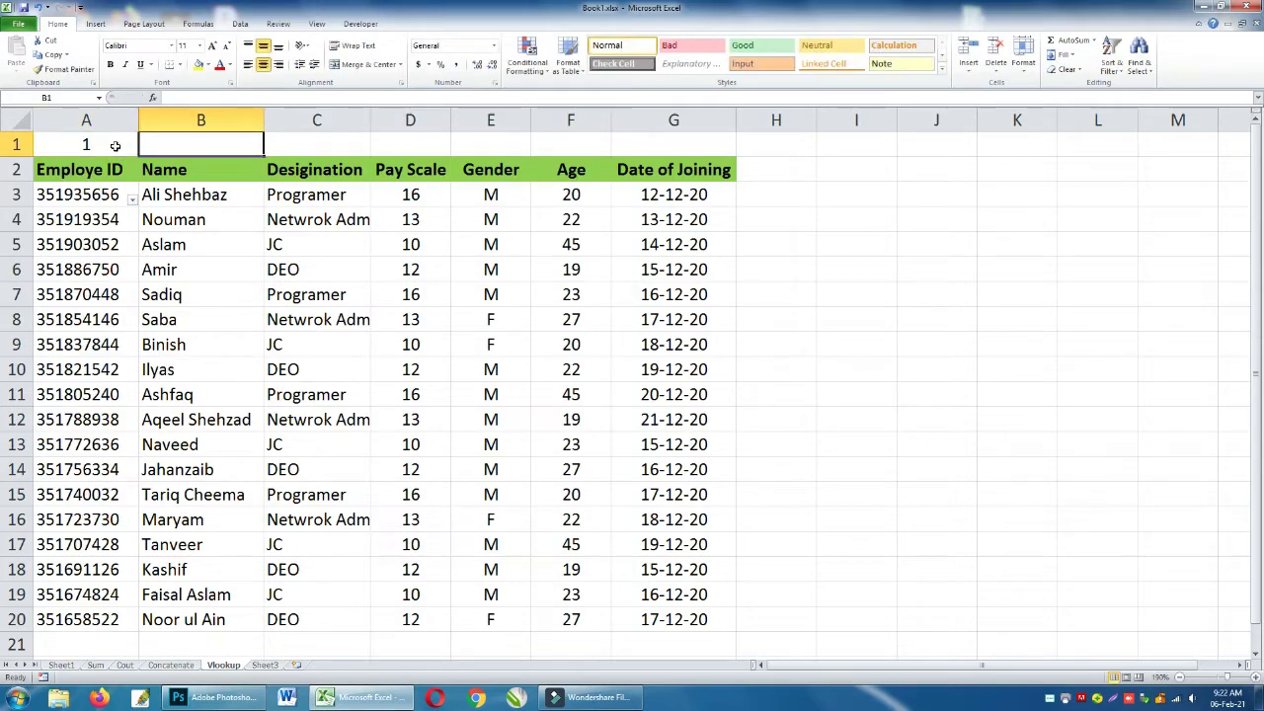
{"action": "type", "text": "2"}
{"action": "key", "text": "Tab"}
{"action": "type", "text": "3"}
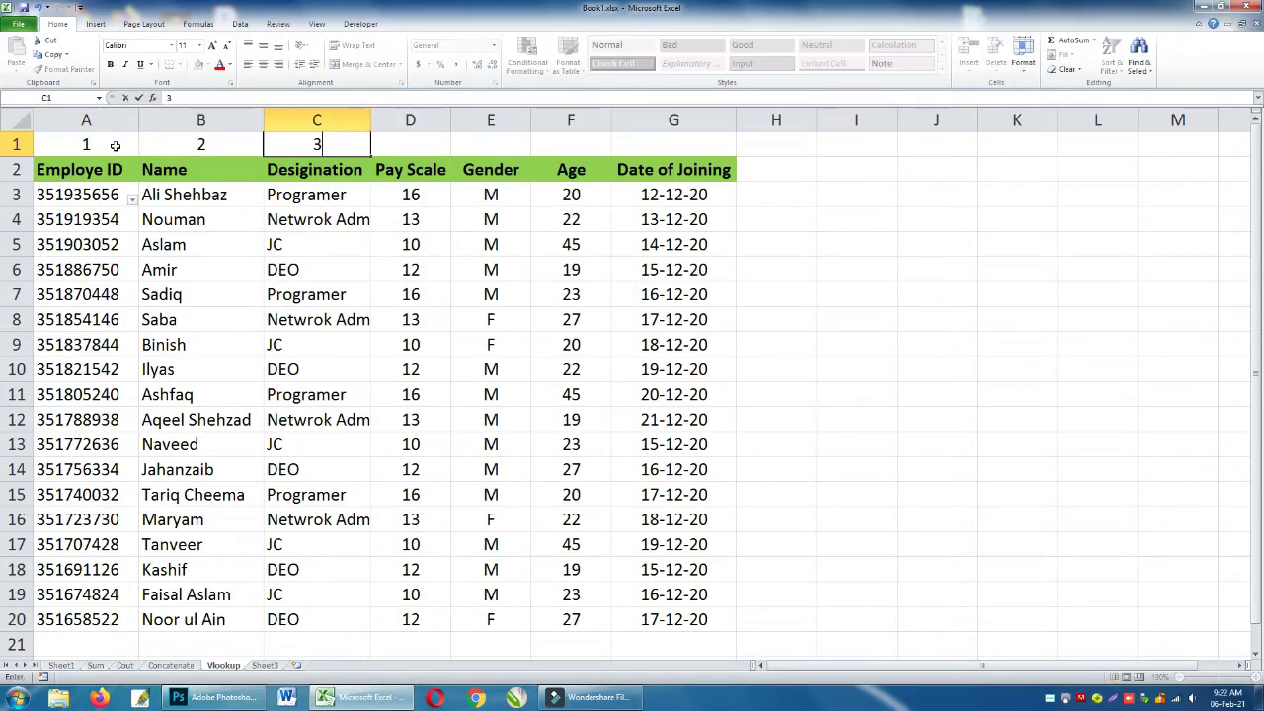
{"action": "key", "text": "Tab"}
{"action": "type", "text": "4"}
{"action": "key", "text": "Tab"}
{"action": "type", "text": "5"}
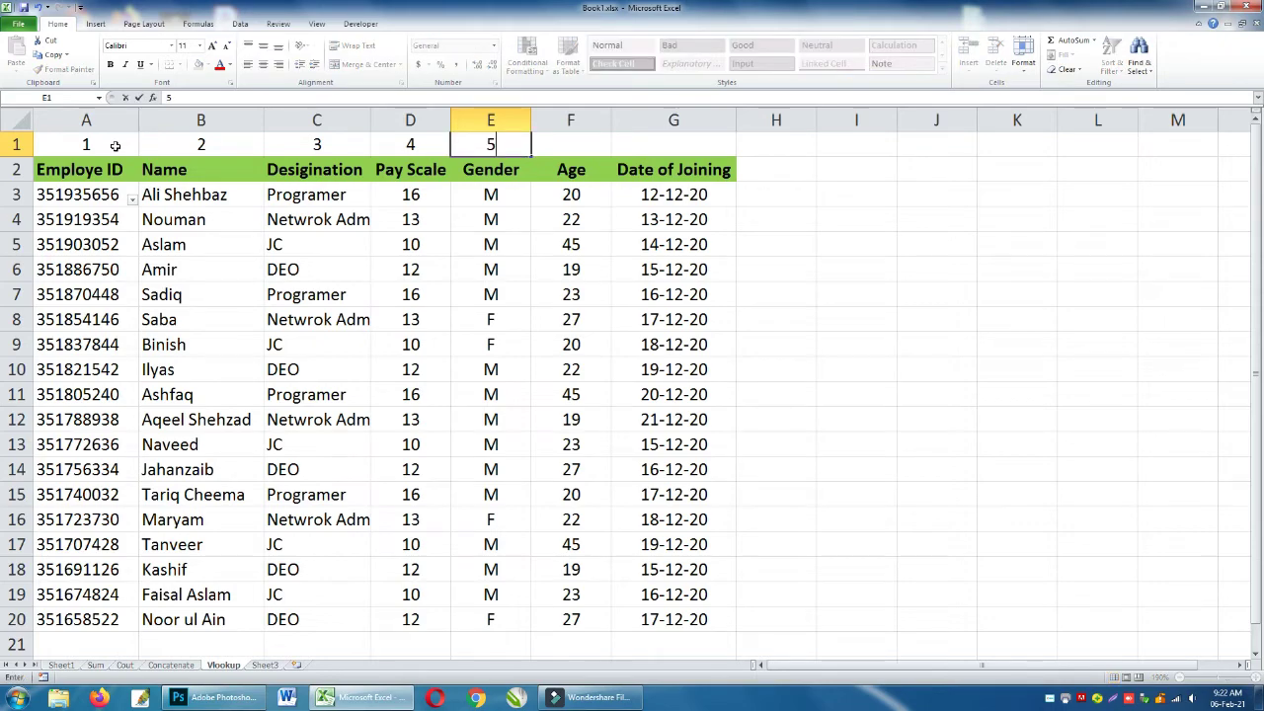
{"action": "key", "text": "Tab"}
{"action": "type", "text": "6"}
{"action": "key", "text": "Tab"}
{"action": "type", "text": "7"}
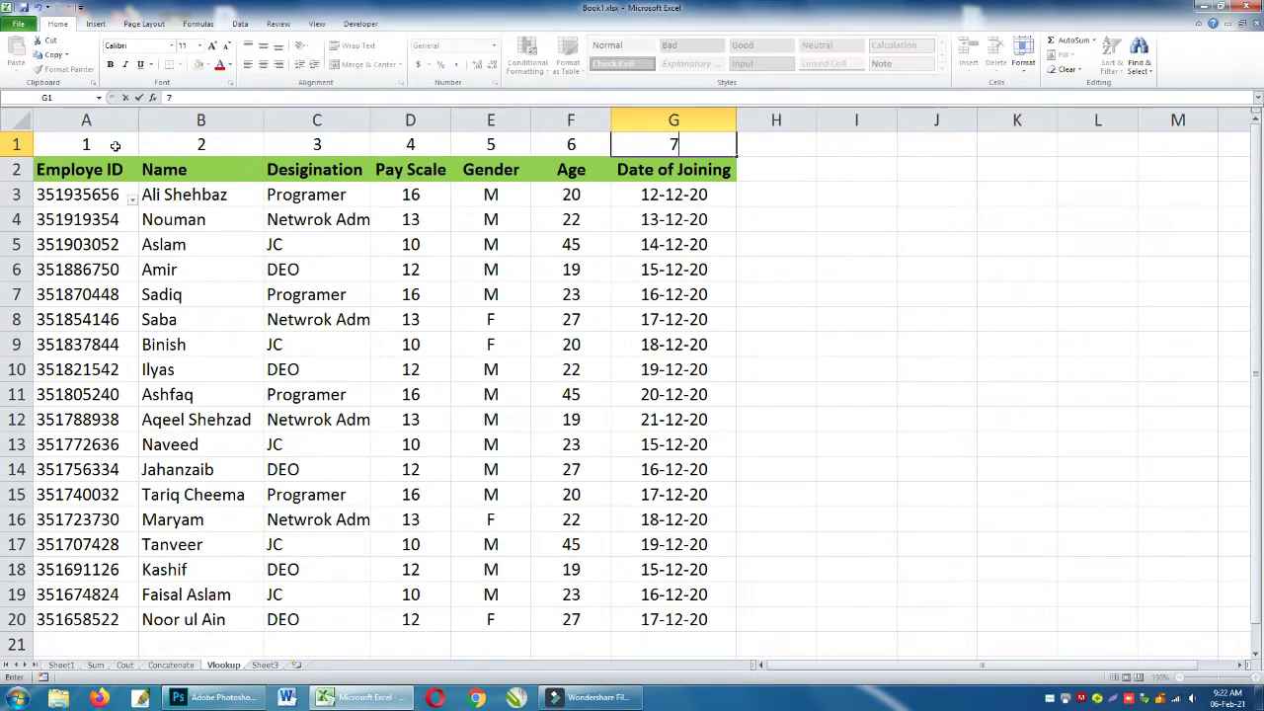
{"action": "key", "text": "Down"}
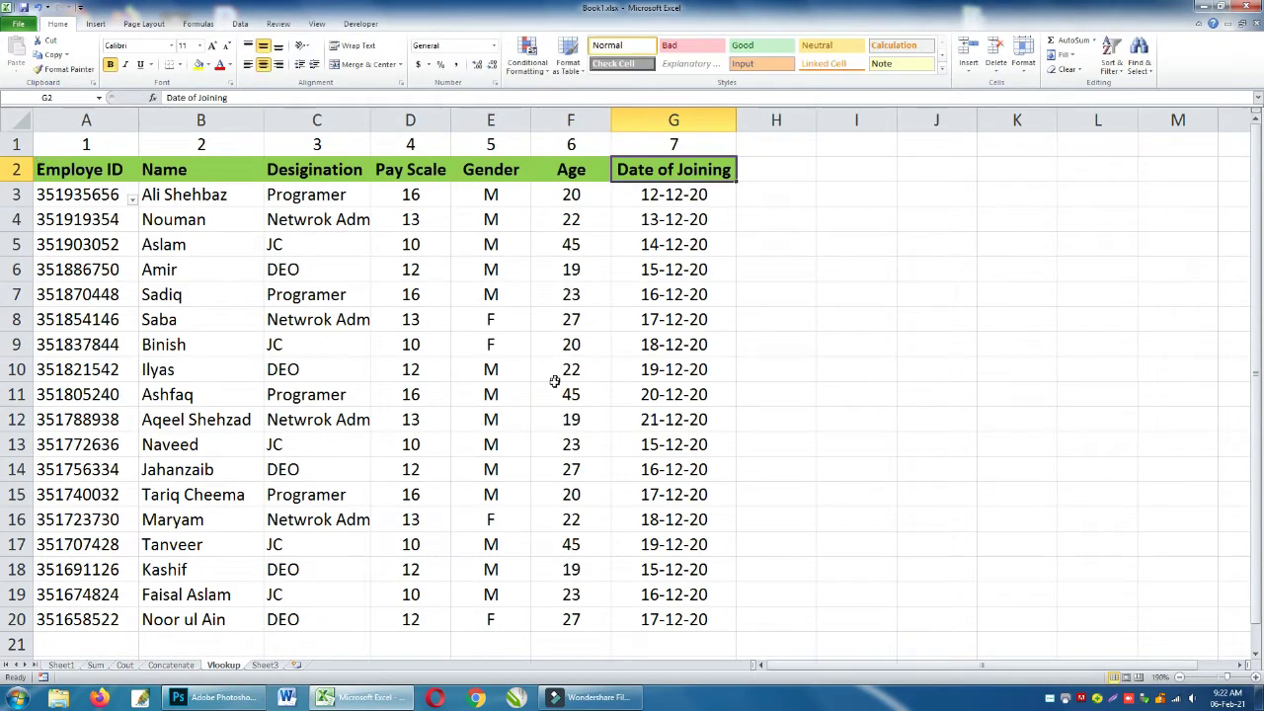
{"action": "scroll", "coordinate": [375, 514], "scroll_direction": "down", "scroll_amount": 2}
Replace the fixed column index 2 in B22's VLOOKUP with a reference to B1.
{"action": "left_click", "coordinate": [192, 519]}
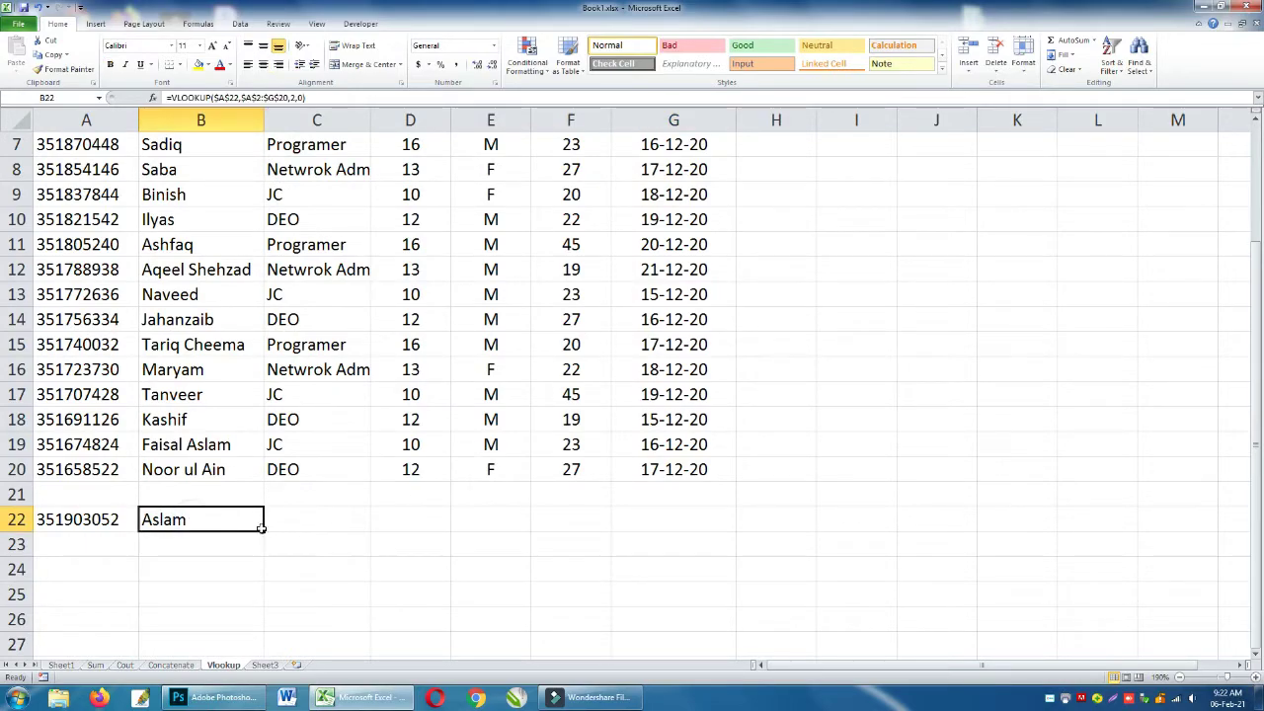
{"action": "double_click", "coordinate": [251, 520]}
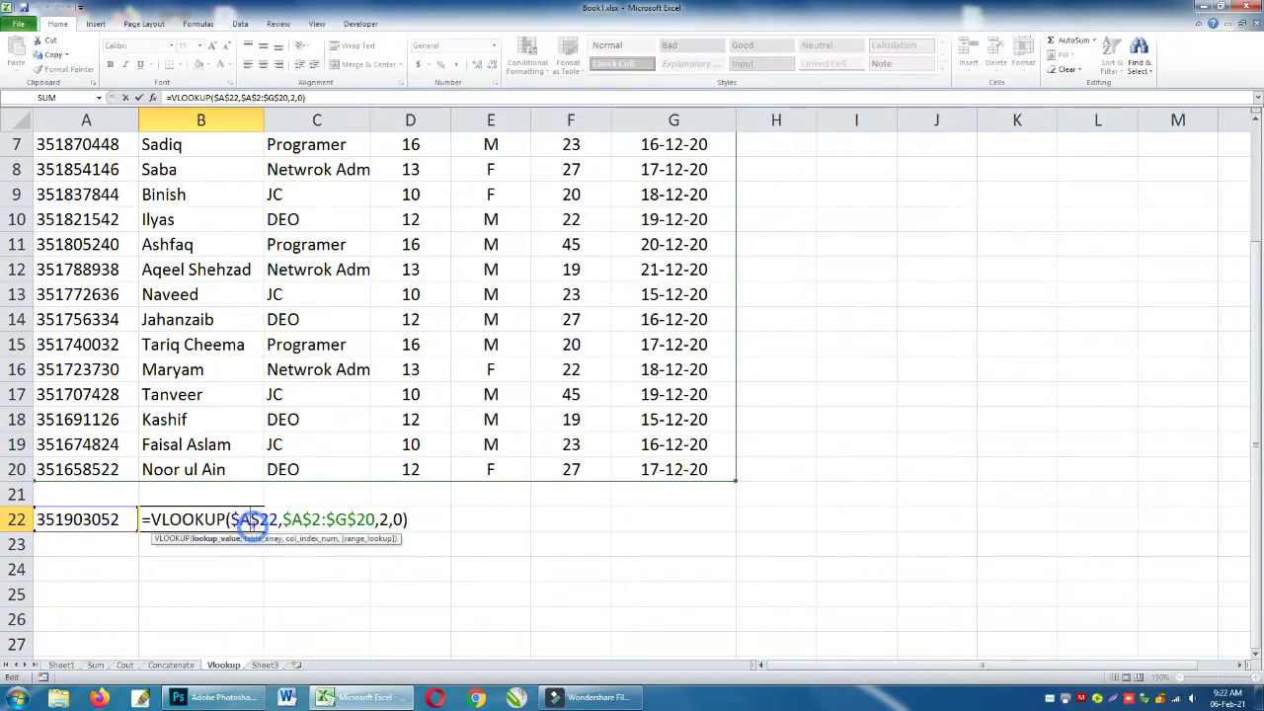
{"action": "left_click", "coordinate": [389, 519]}
{"action": "key", "text": "shift+Left"}
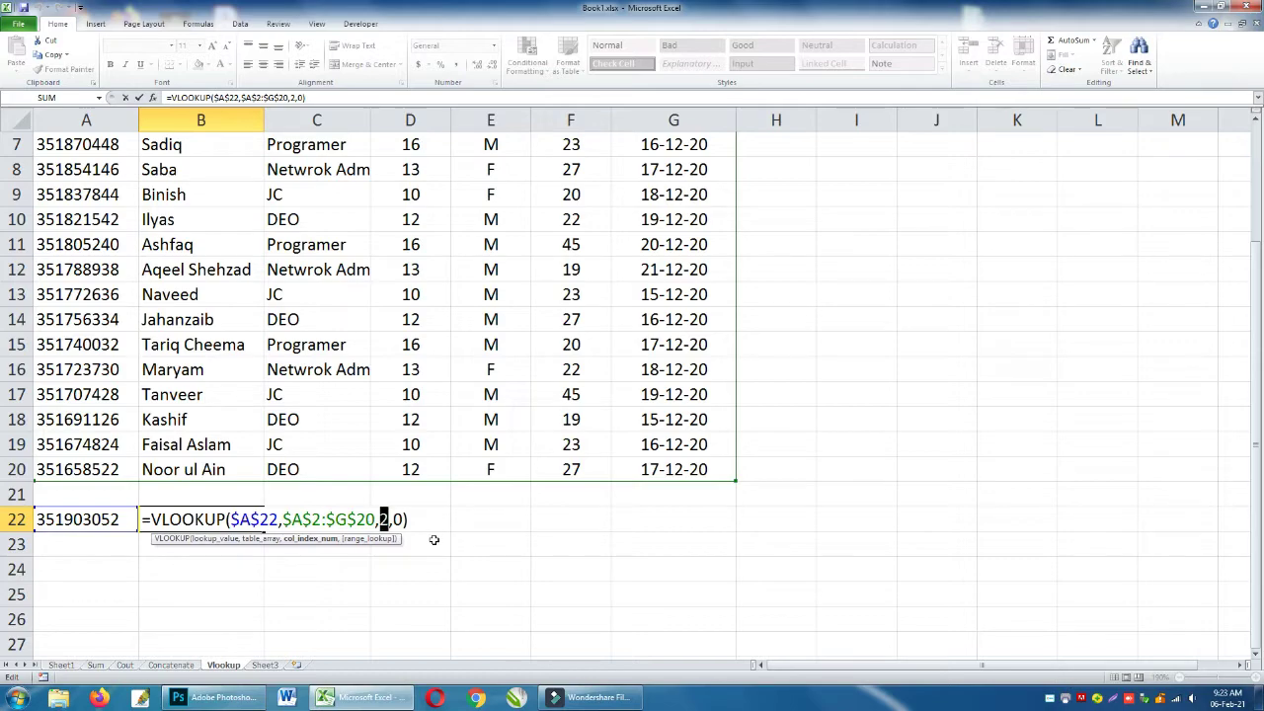
{"action": "scroll", "coordinate": [433, 540], "scroll_direction": "up", "scroll_amount": 2}
{"action": "left_click", "coordinate": [198, 144]}
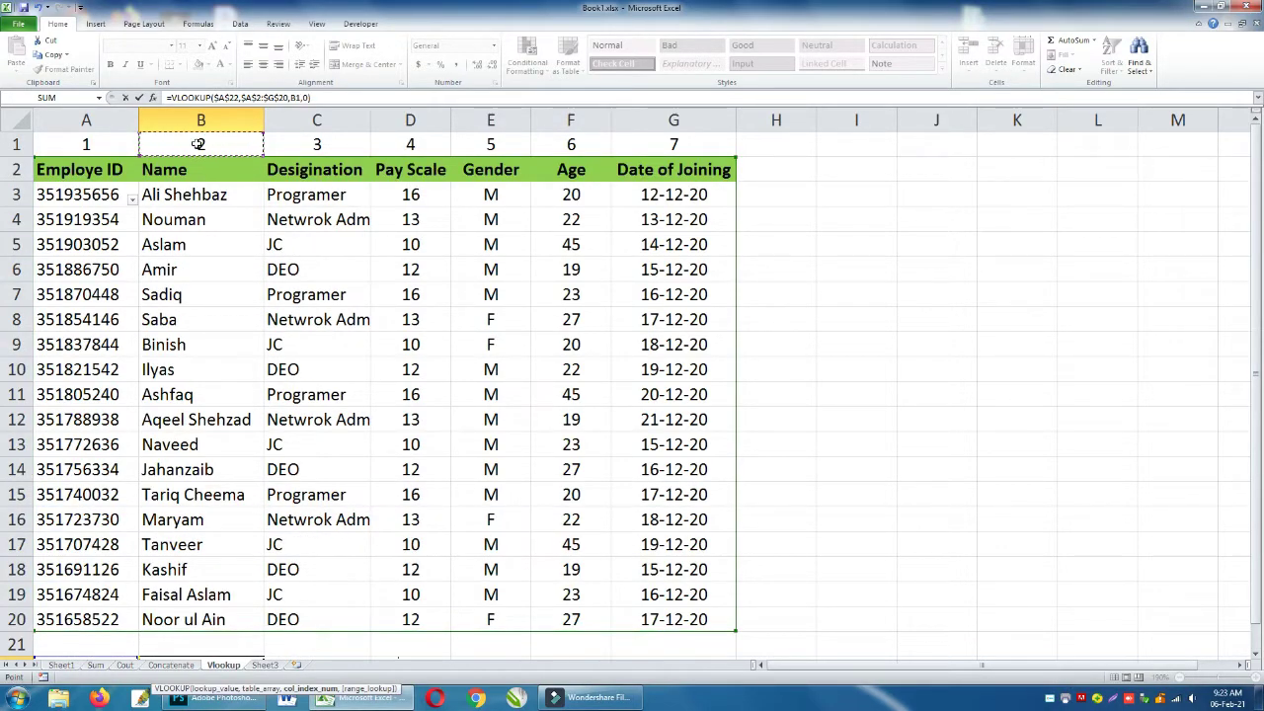
{"action": "key", "text": "Return"}
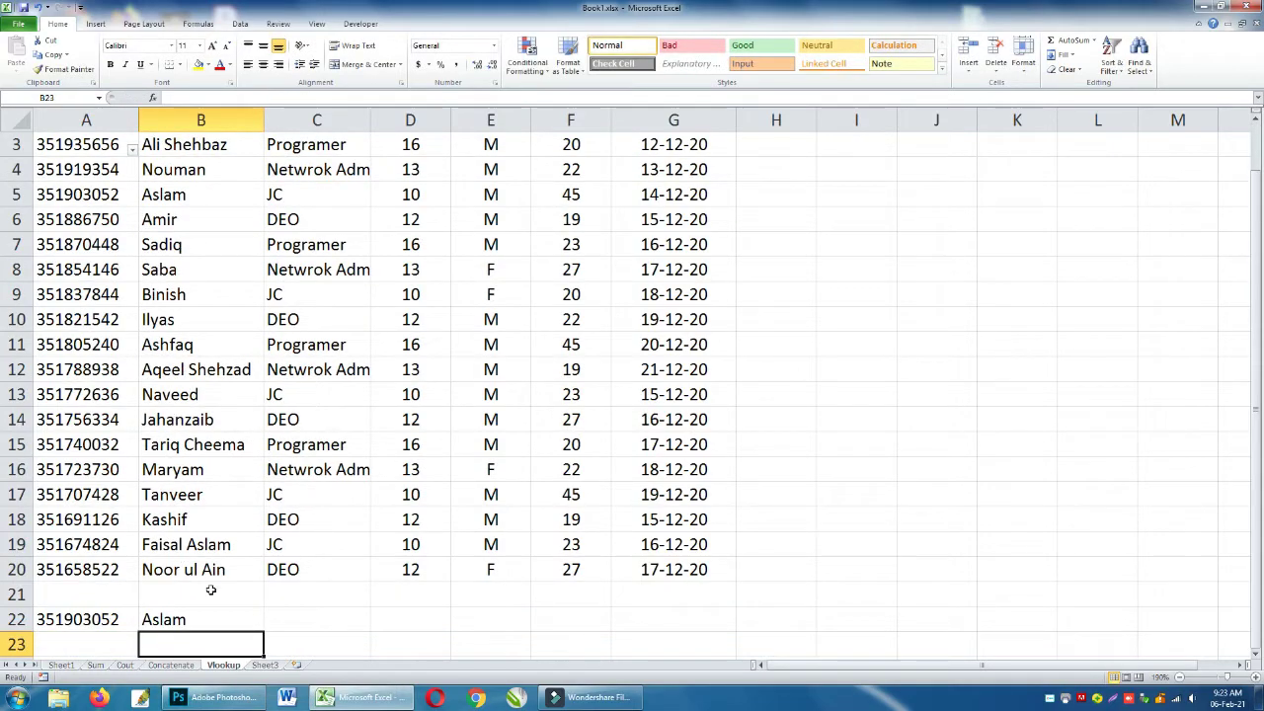
Fill B22's lookup formula across to G22 and centre-align the results.
{"action": "left_click", "coordinate": [240, 612]}
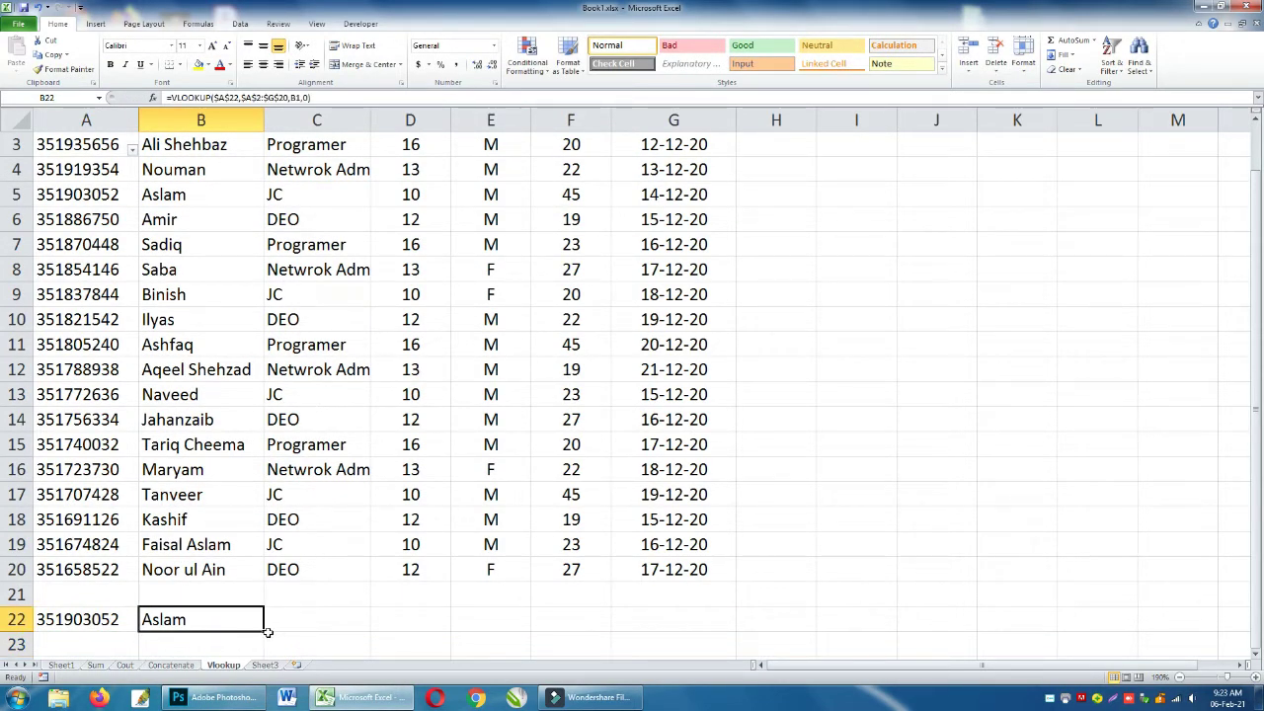
{"action": "mouse_move", "coordinate": [265, 630]}
{"action": "left_mouse_down"}
{"action": "mouse_move", "coordinate": [701, 619]}
{"action": "mouse_move", "coordinate": [702, 647]}
{"action": "left_mouse_up"}
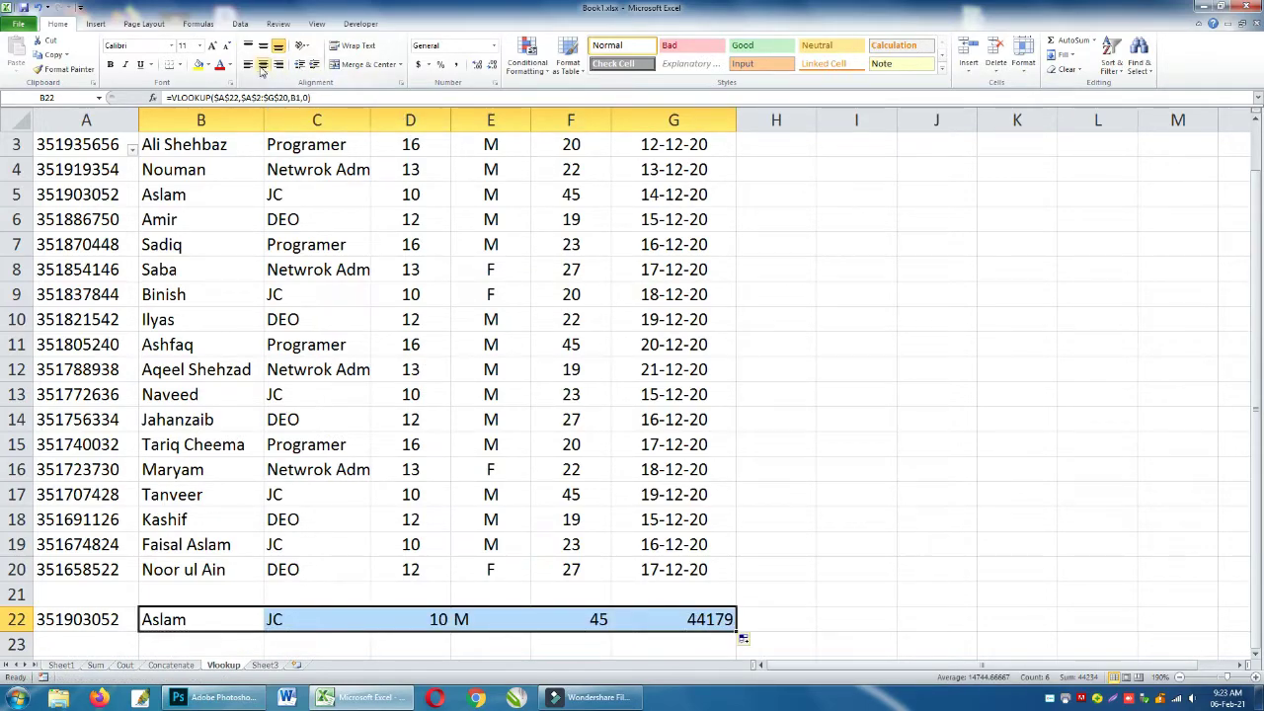
{"action": "left_click", "coordinate": [262, 64]}
Check the B22–G22 lookups returning Aslam's JC, 10, M, 45 and 44179.
{"action": "left_click", "coordinate": [242, 624]}
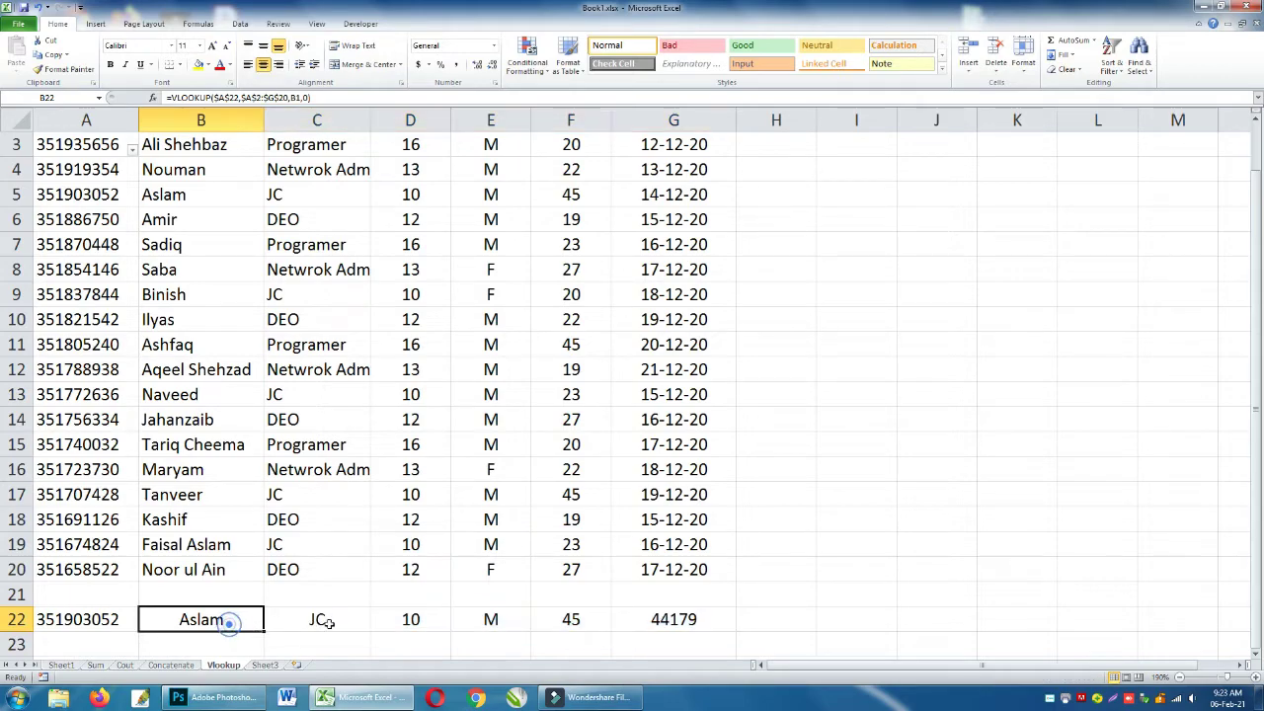
{"action": "left_click", "coordinate": [329, 620]}
{"action": "left_click", "coordinate": [427, 619]}
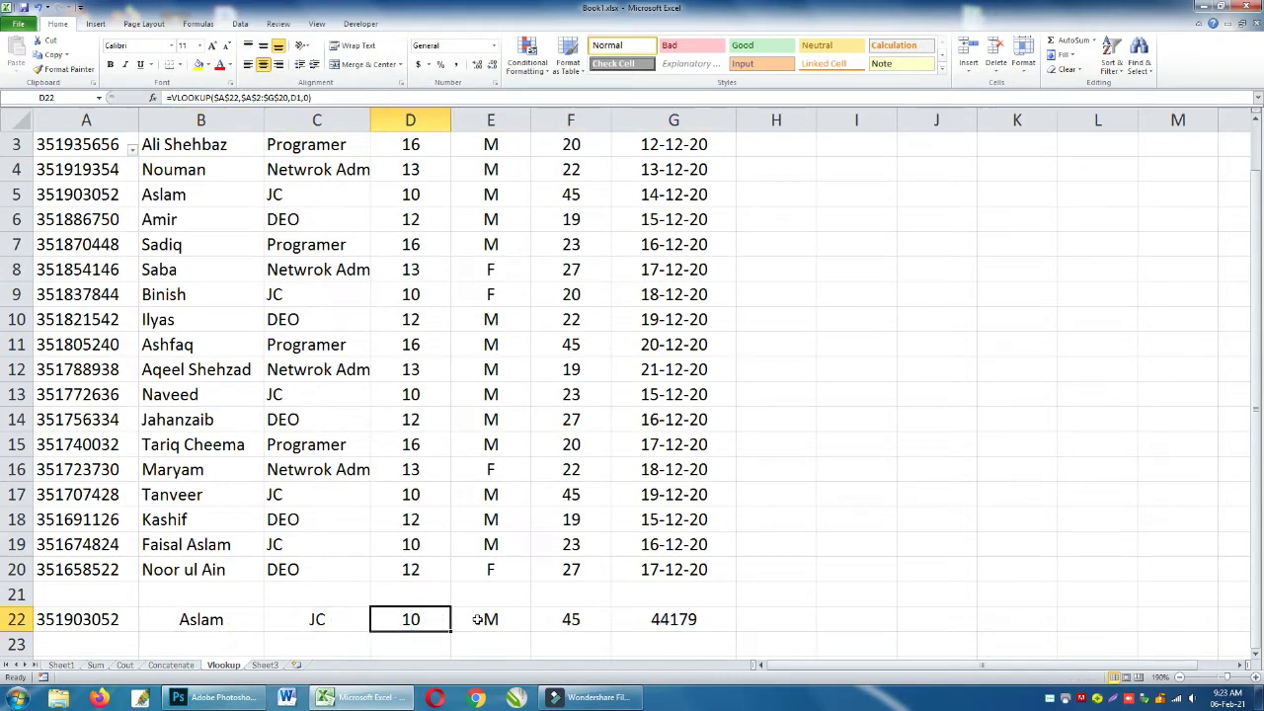
{"action": "scroll", "coordinate": [477, 619], "scroll_direction": "up", "scroll_amount": 1}
{"action": "scroll", "coordinate": [465, 534], "scroll_direction": "down", "scroll_amount": 1}
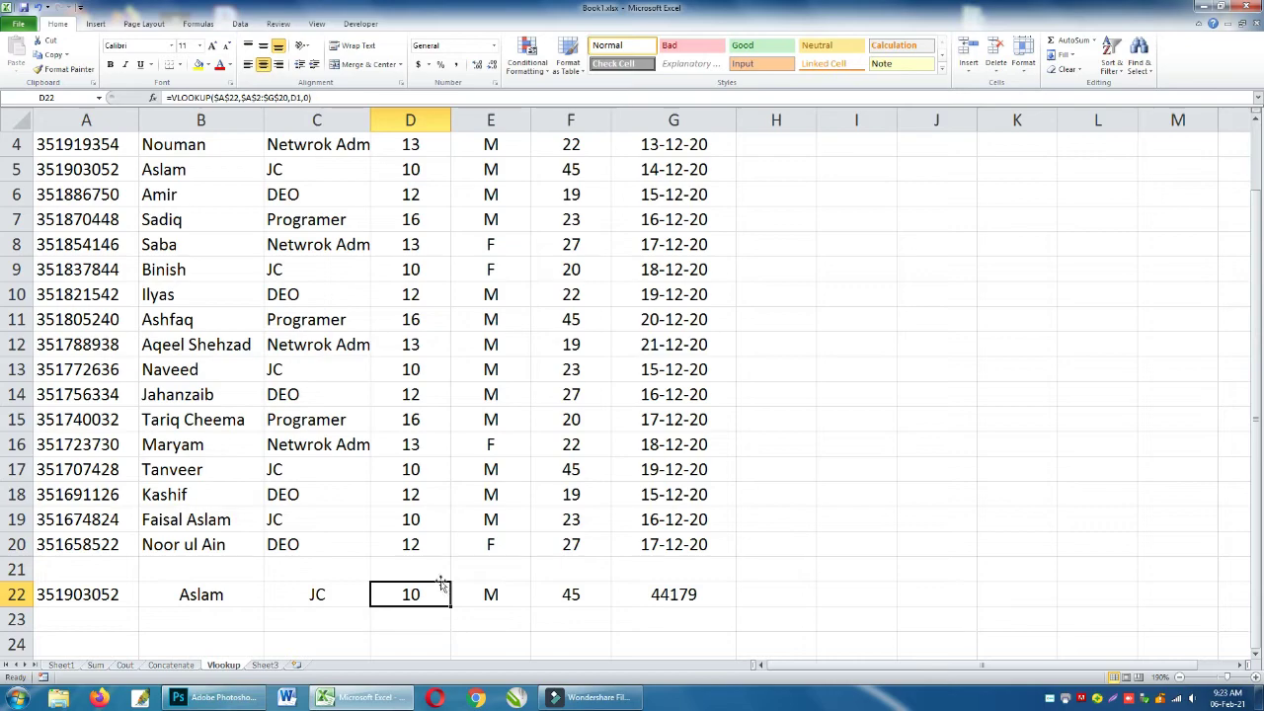
{"action": "left_click", "coordinate": [507, 598]}
{"action": "left_click", "coordinate": [582, 598]}
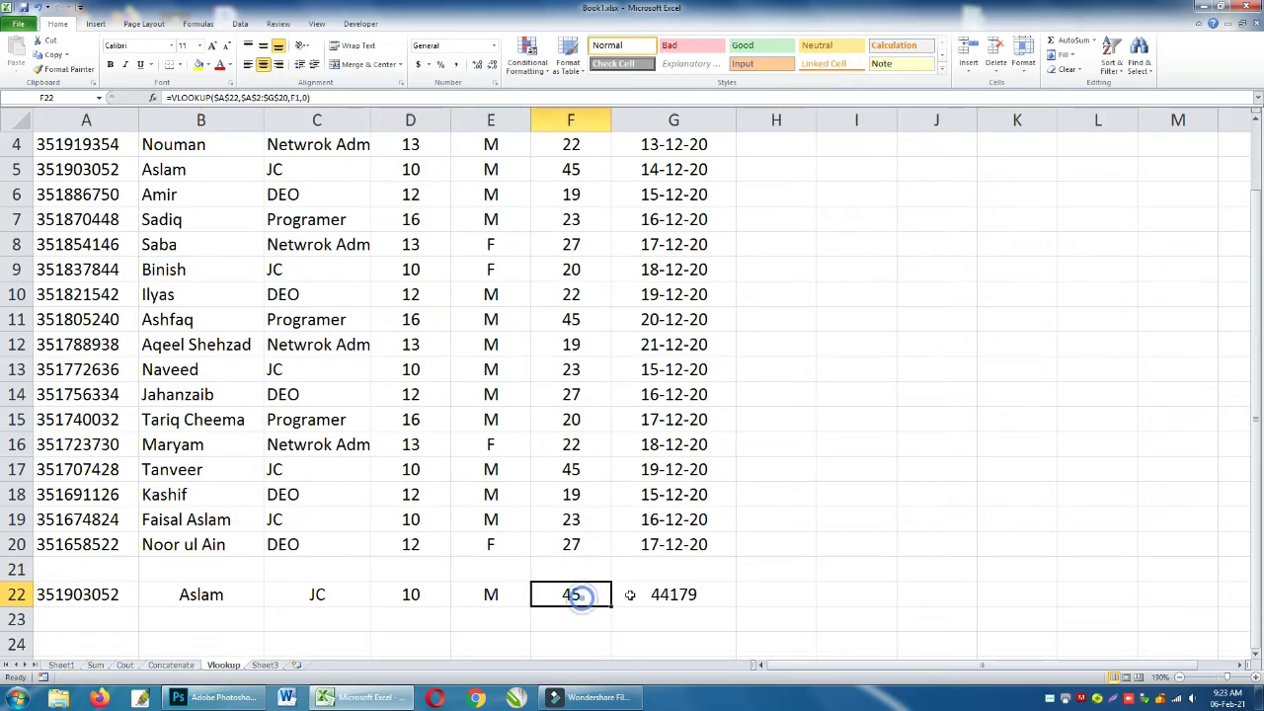
{"action": "left_click", "coordinate": [688, 595]}
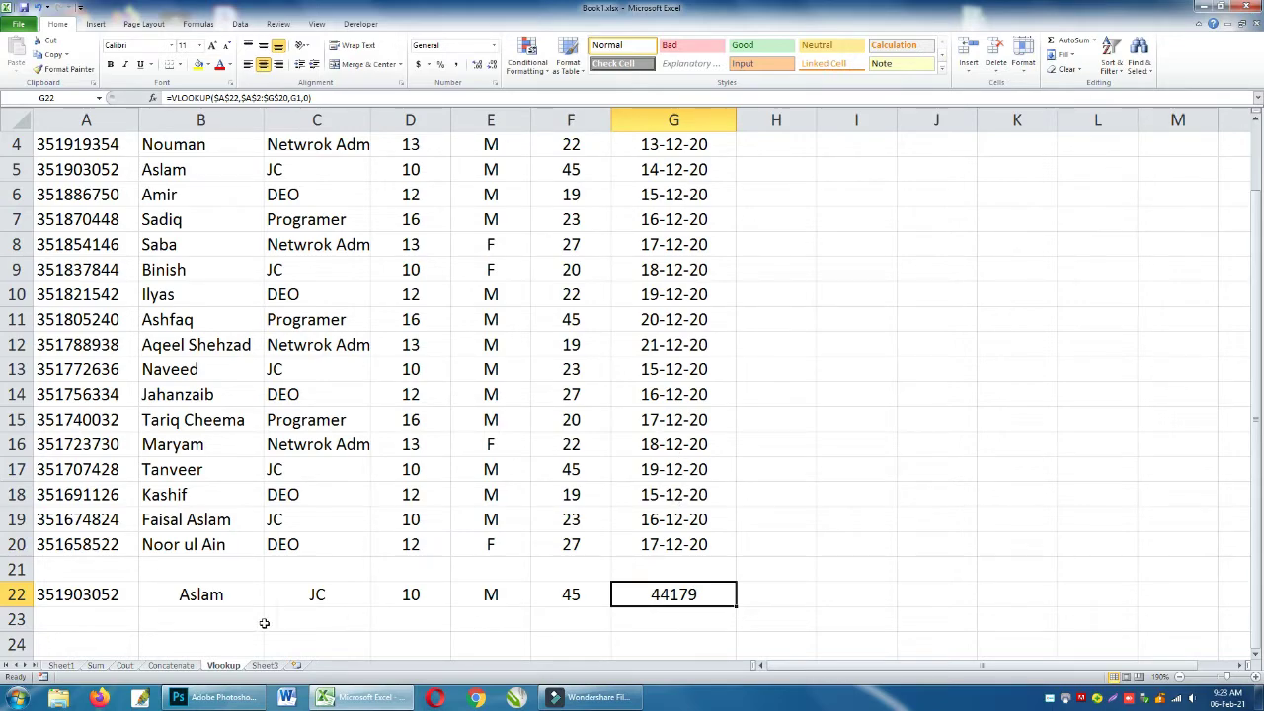
Apply the Date number format to G22 so 44179 shows as 14-12-20.
{"action": "right_click", "coordinate": [724, 595]}
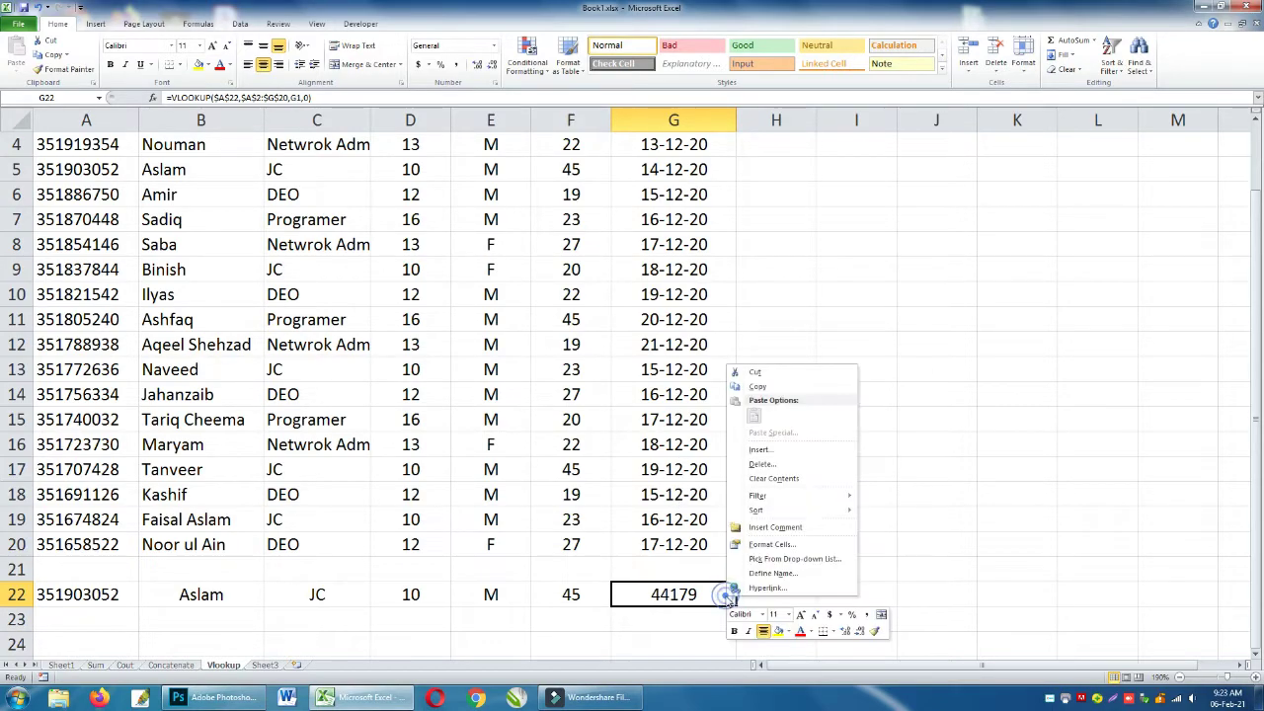
{"action": "left_click", "coordinate": [790, 542]}
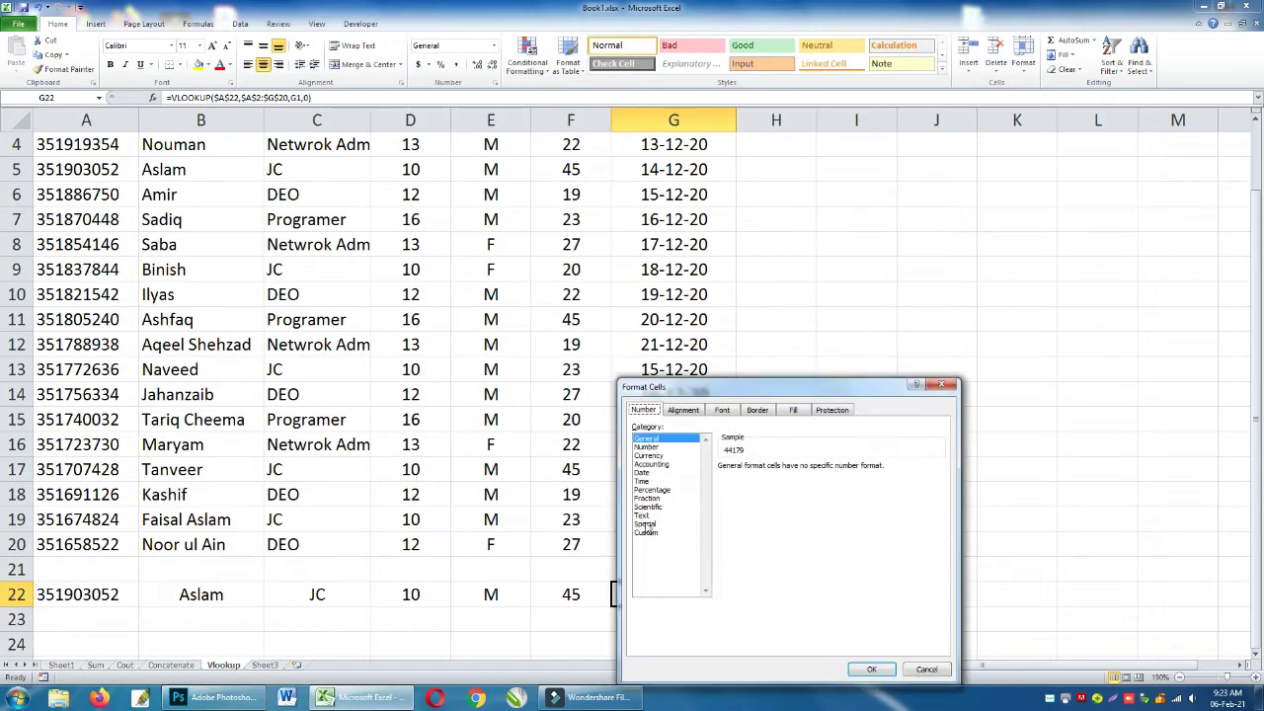
{"action": "left_click", "coordinate": [642, 472]}
{"action": "left_click", "coordinate": [871, 671]}
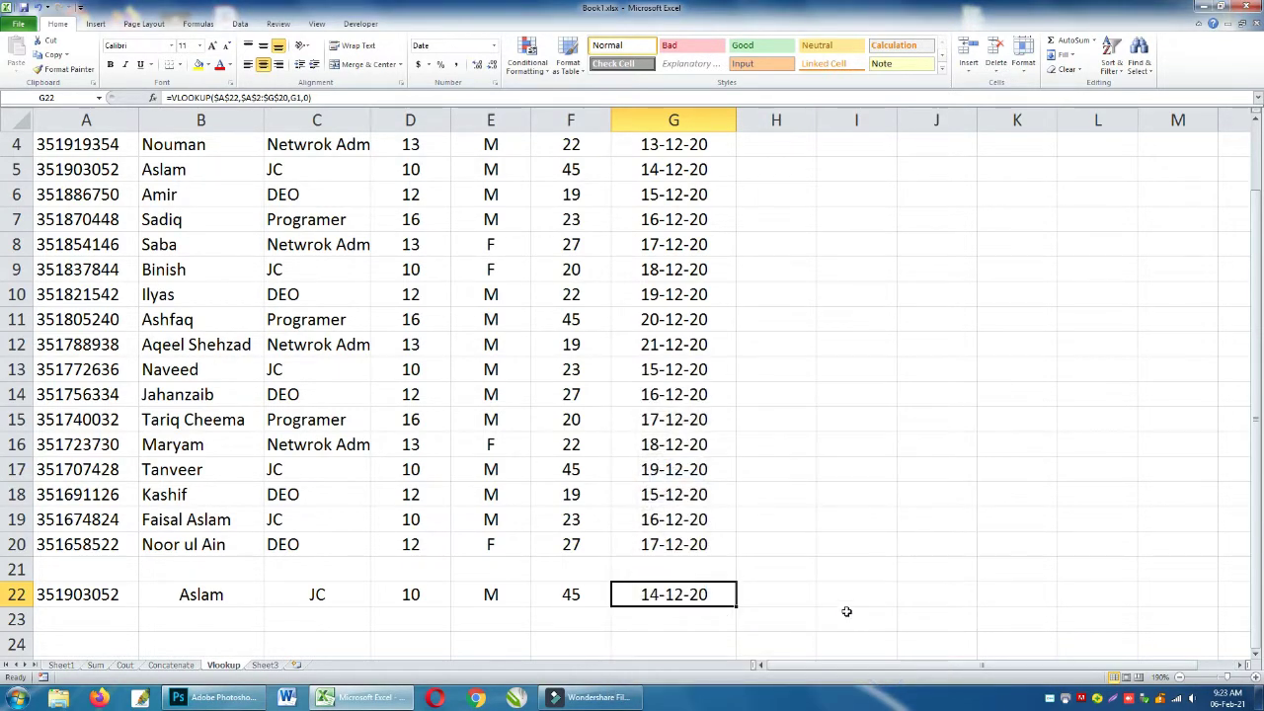
{"action": "left_click", "coordinate": [800, 614]}
{"action": "left_click", "coordinate": [706, 601]}
Highlight A22:G22 with a yellow fill.
{"action": "left_click", "coordinate": [84, 594]}
{"action": "left_click_drag", "start_coordinate": [84, 594], "coordinate": [681, 607]}
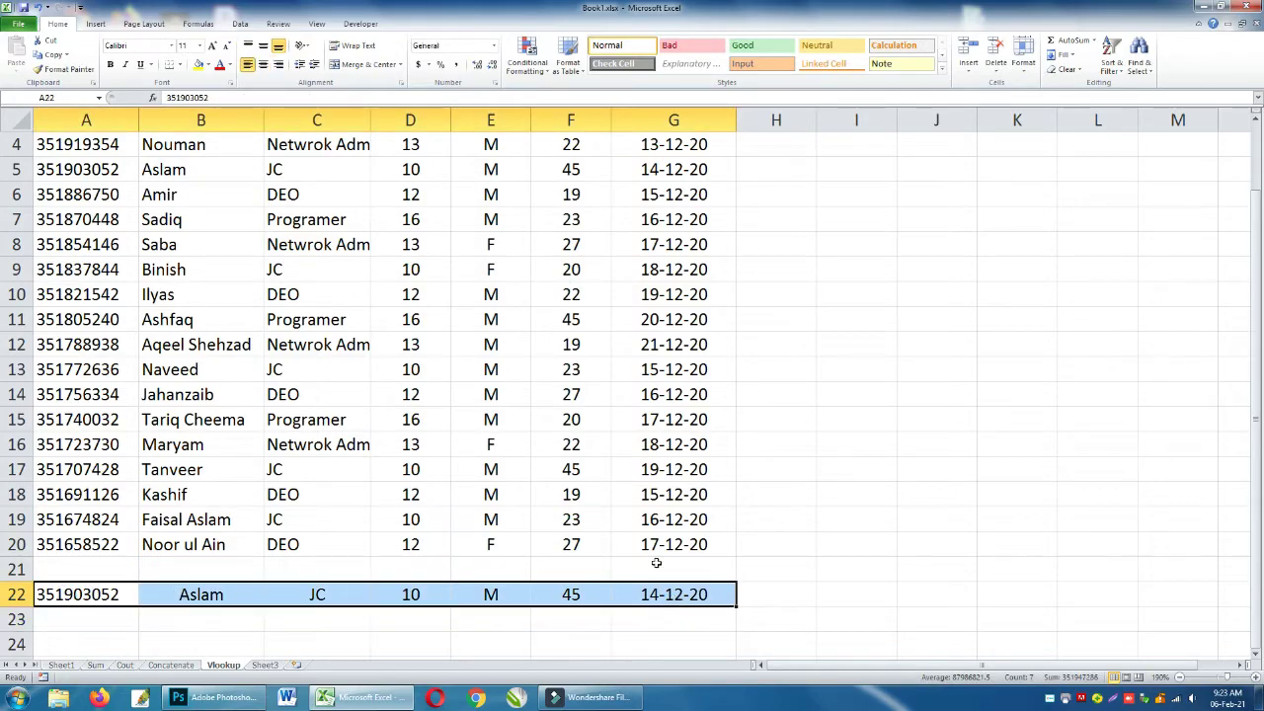
{"action": "left_click", "coordinate": [198, 64]}
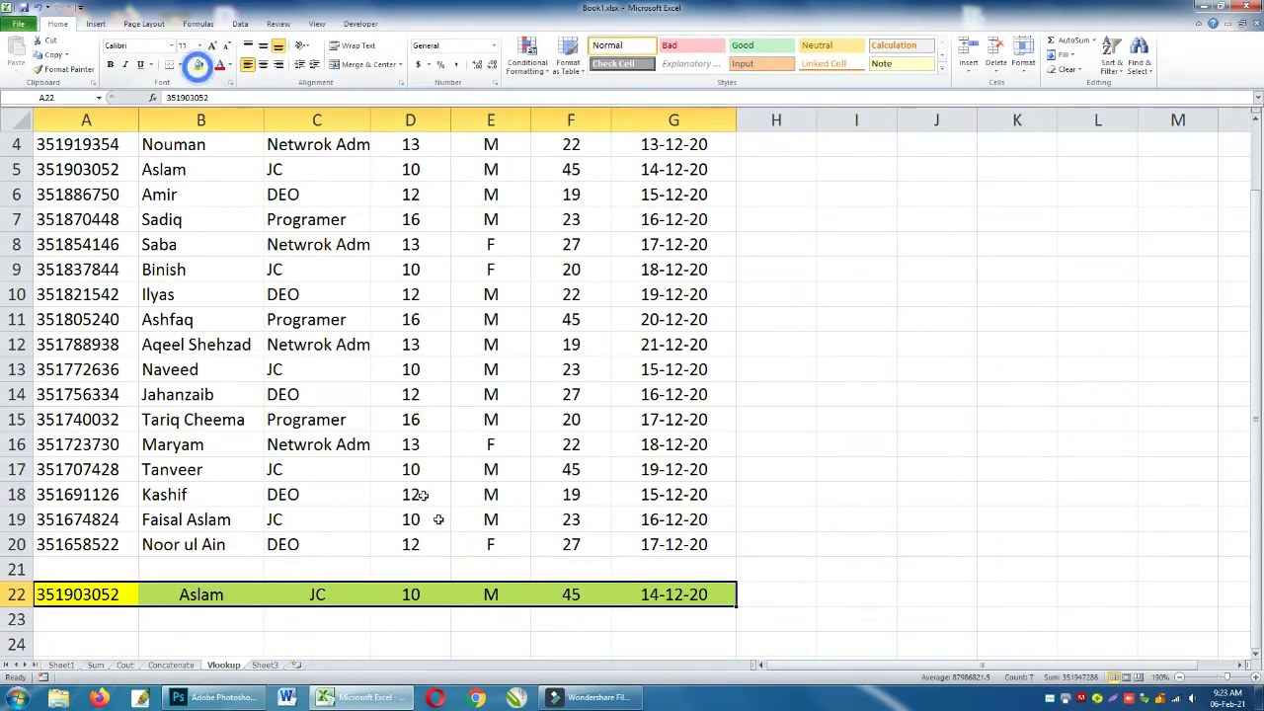
{"action": "left_click", "coordinate": [471, 637]}
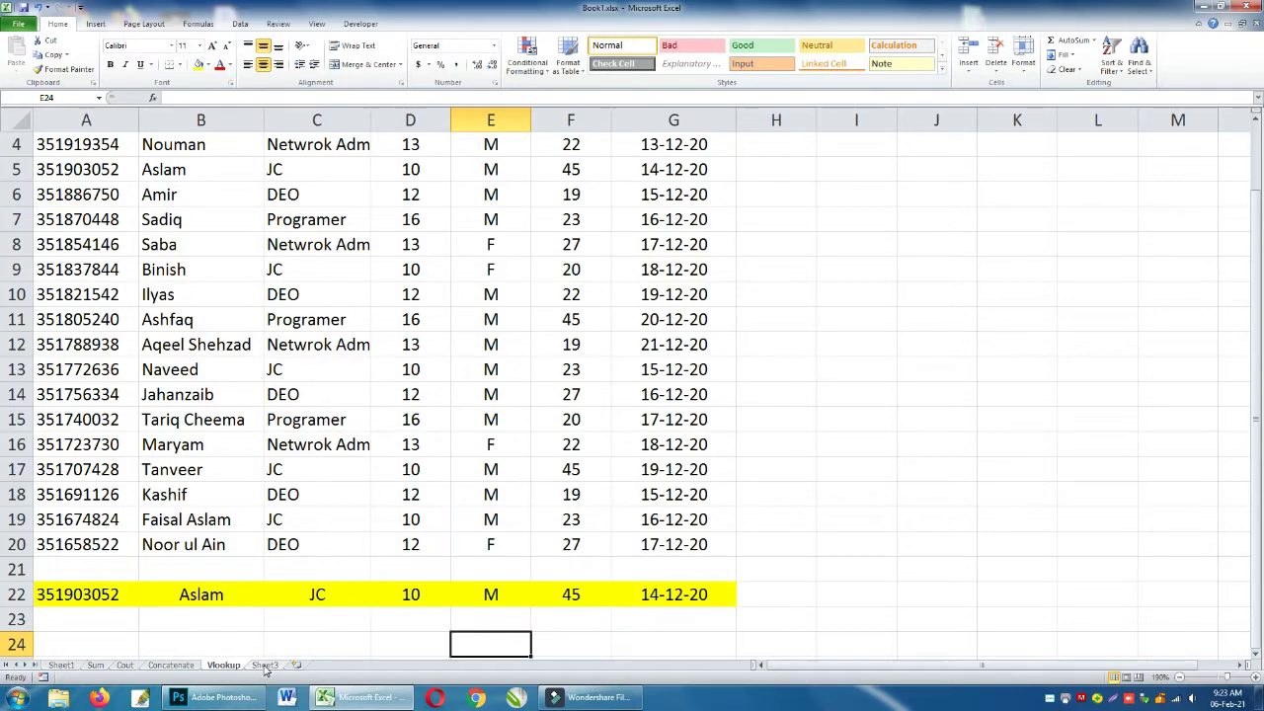
On Sheet3, clear the old lookup results in B2:G4.
{"action": "left_click", "coordinate": [264, 666]}
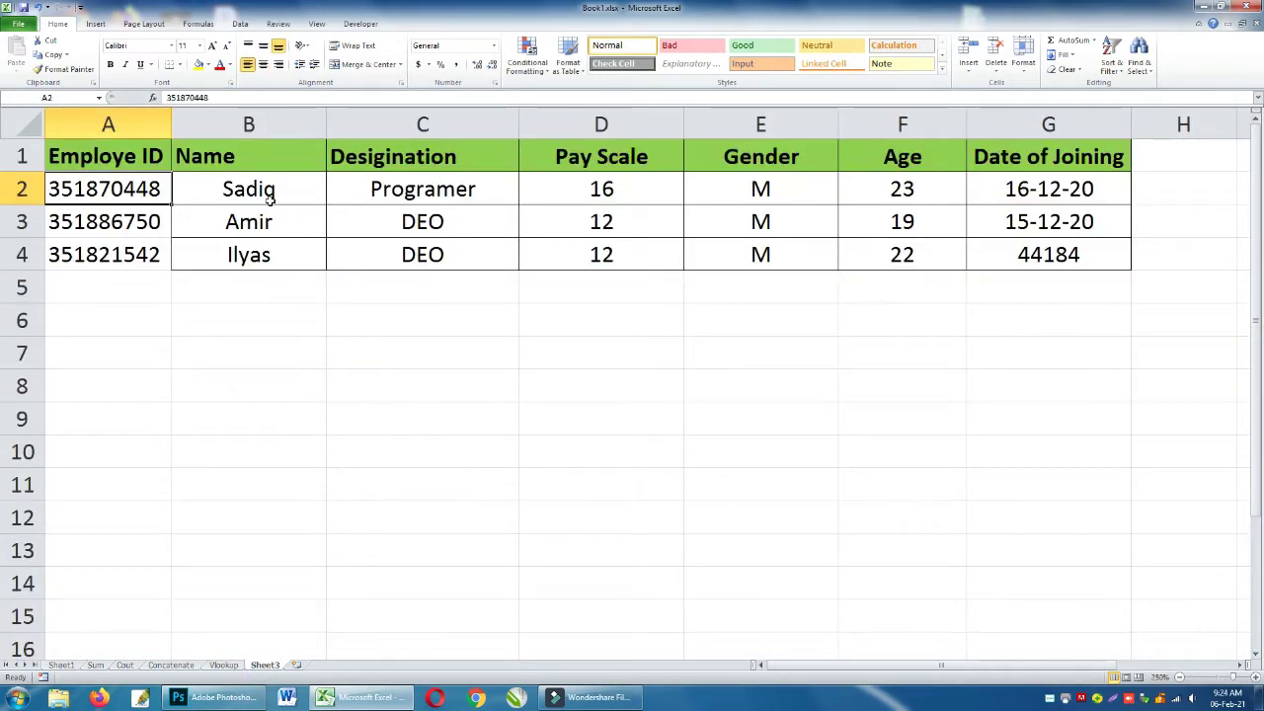
{"action": "left_click_drag", "start_coordinate": [273, 198], "coordinate": [1034, 265]}
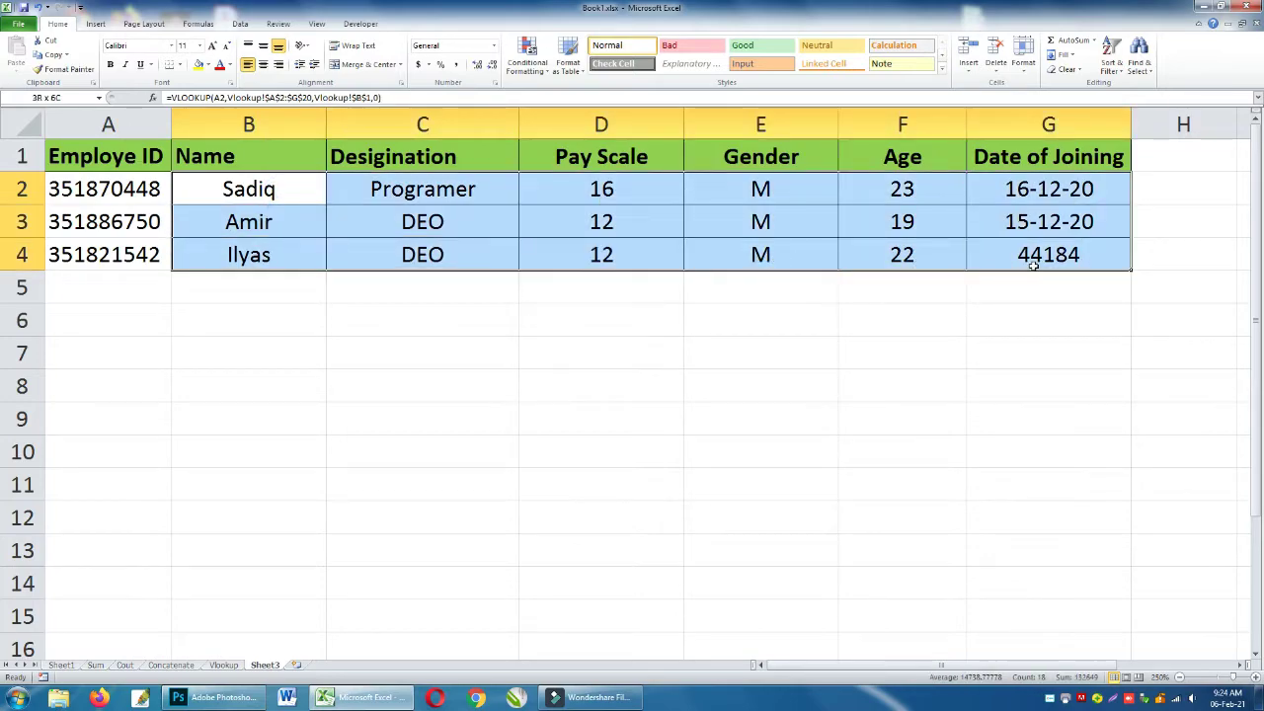
{"action": "key", "text": "Delete"}
{"action": "left_click", "coordinate": [874, 526]}
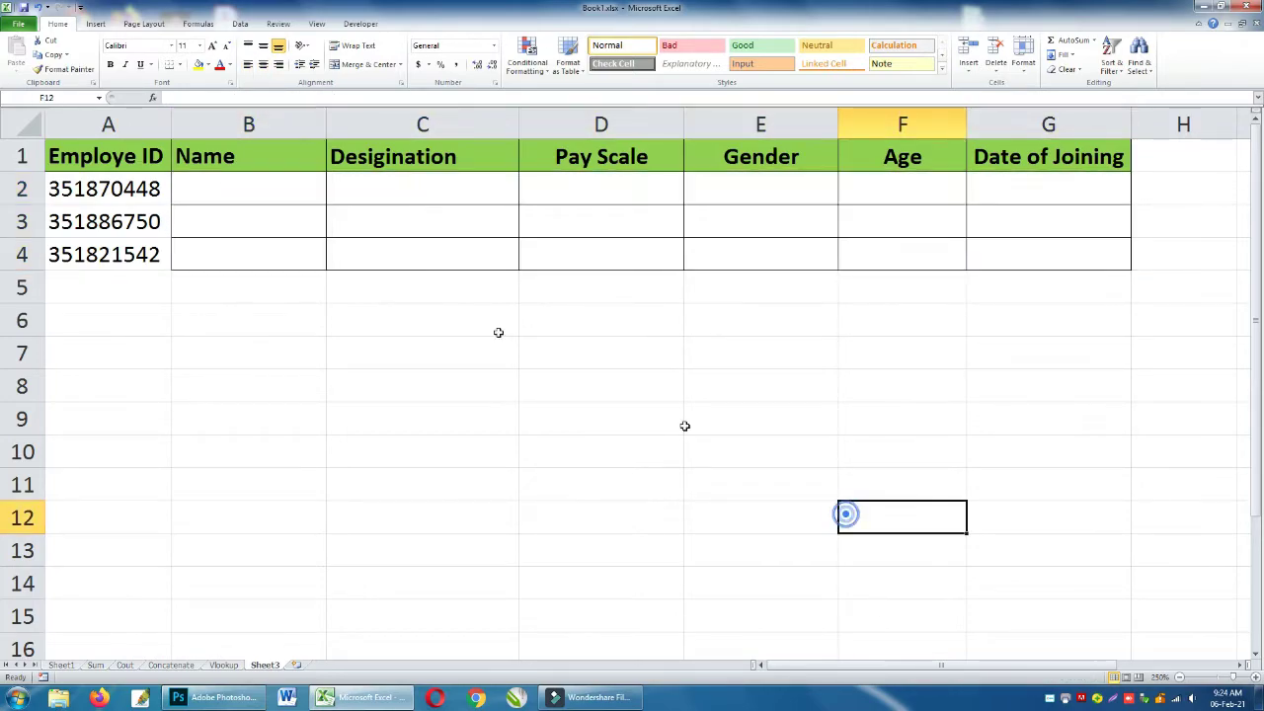
Begin a VLOOKUP in B2 with the locked lookup value $A$2, then go to the Vlookup sheet.
{"action": "left_click", "coordinate": [207, 177]}
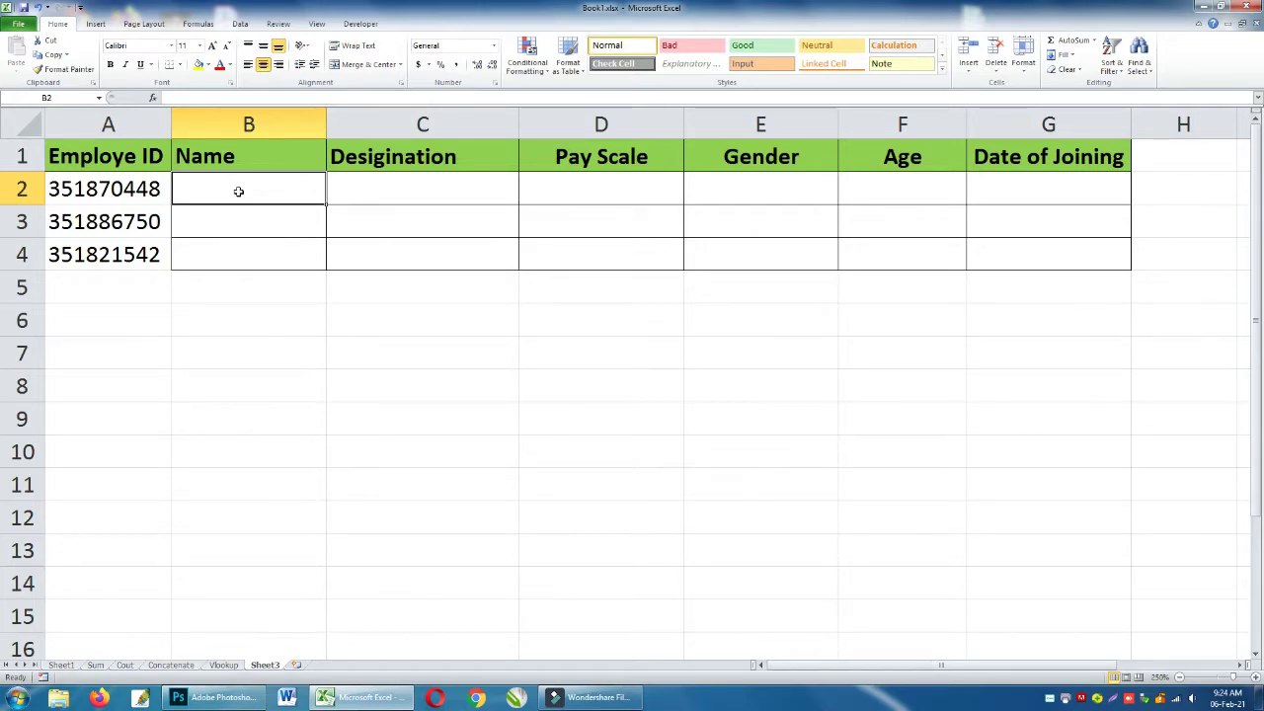
{"action": "type", "text": "="}
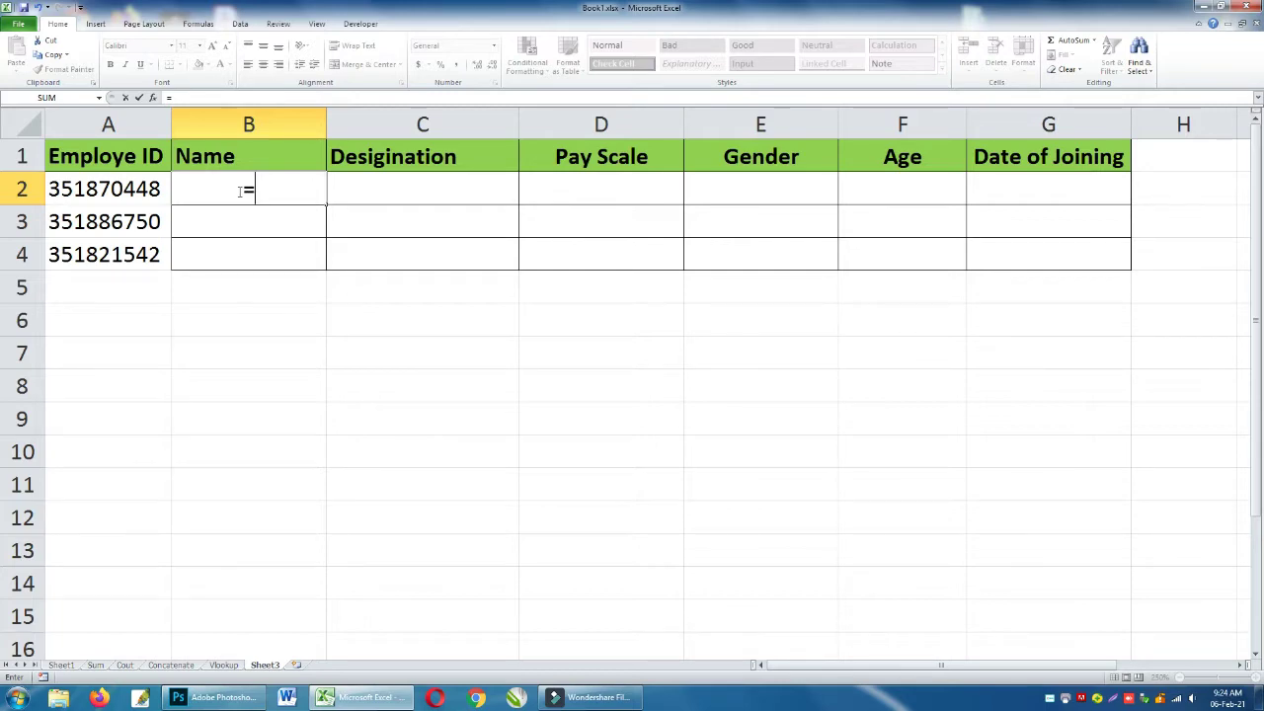
{"action": "type", "text": "vl"}
{"action": "key", "text": "Tab"}
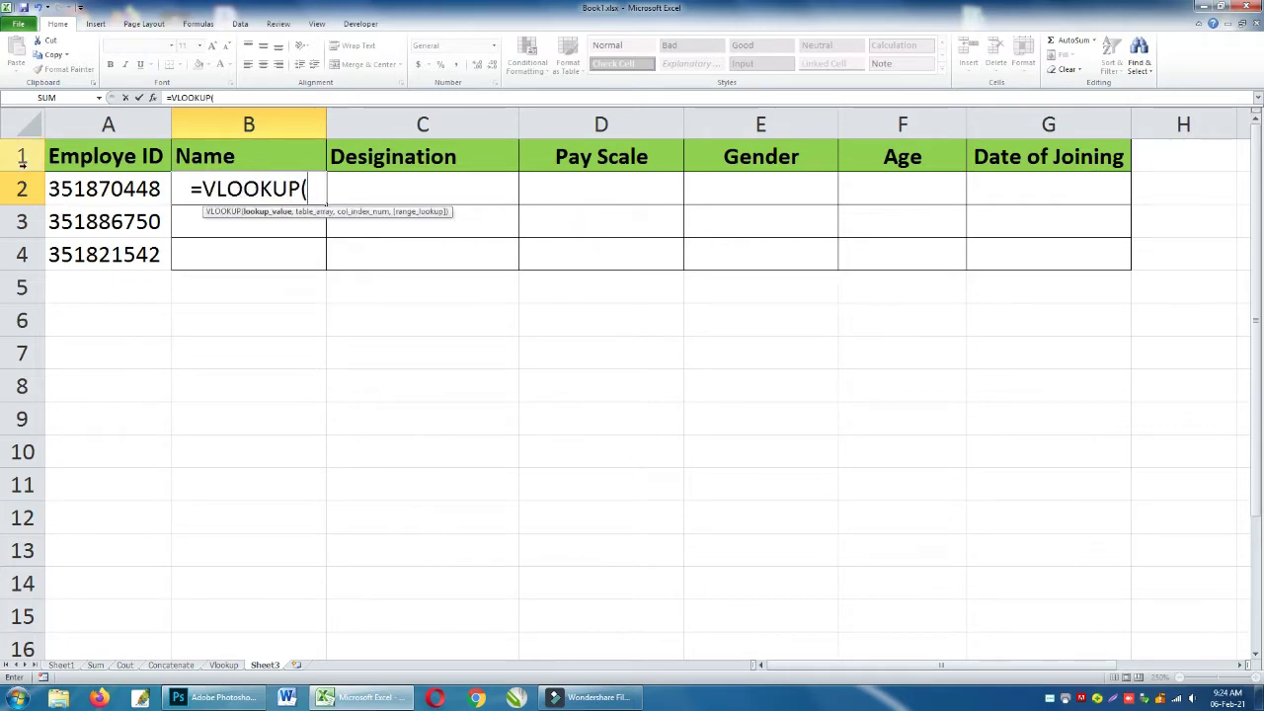
{"action": "left_click", "coordinate": [91, 187]}
{"action": "type", "text": ","}
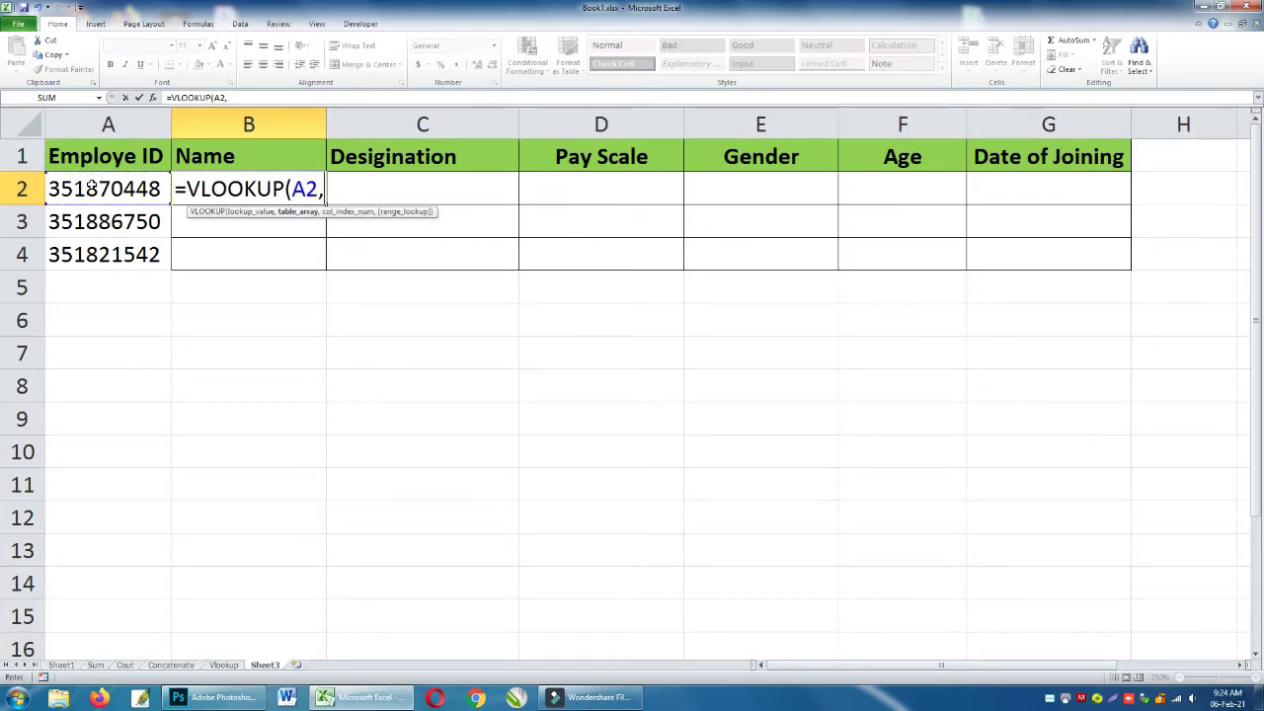
{"action": "left_click_drag", "start_coordinate": [292, 189], "coordinate": [318, 189]}
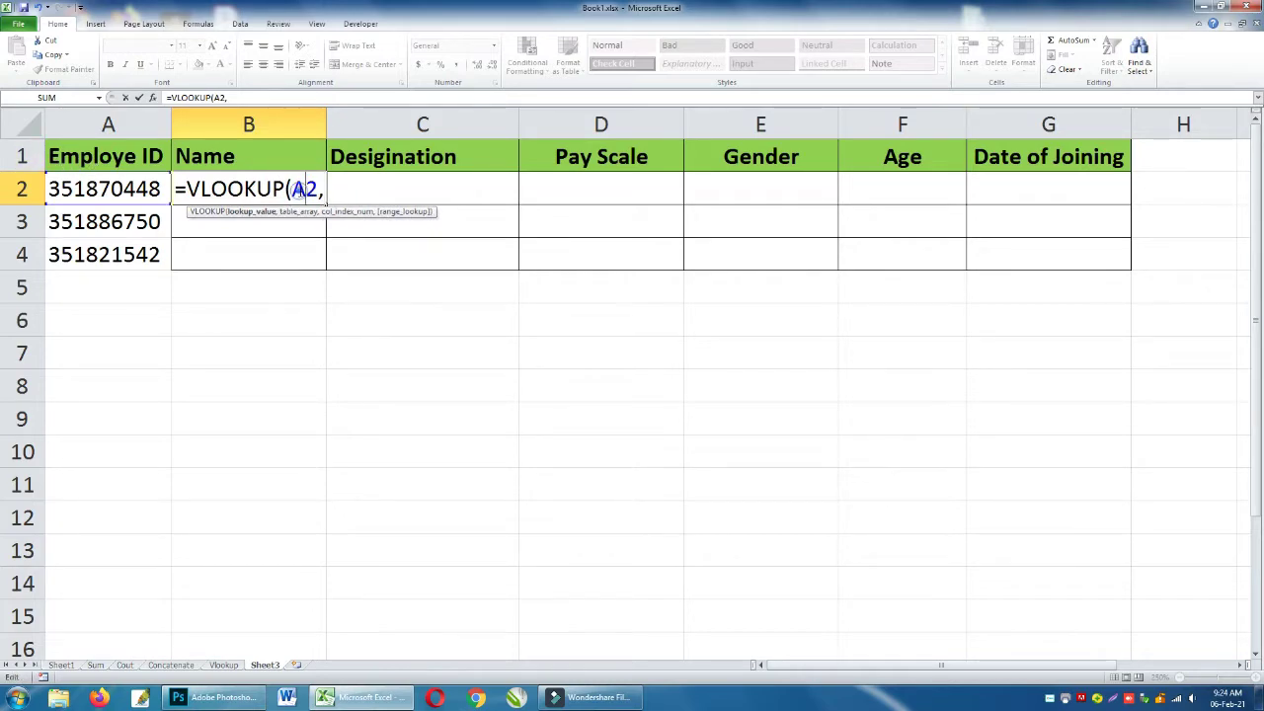
{"action": "key", "text": "F4"}
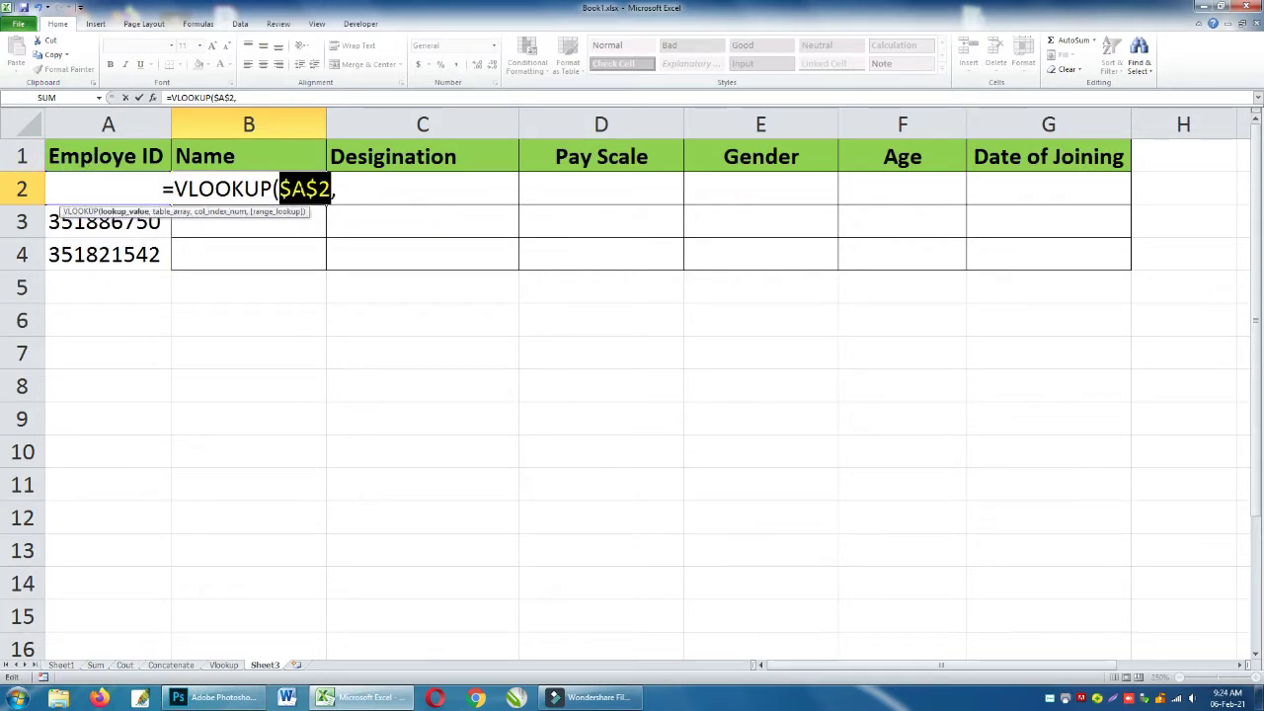
{"action": "left_click", "coordinate": [370, 97]}
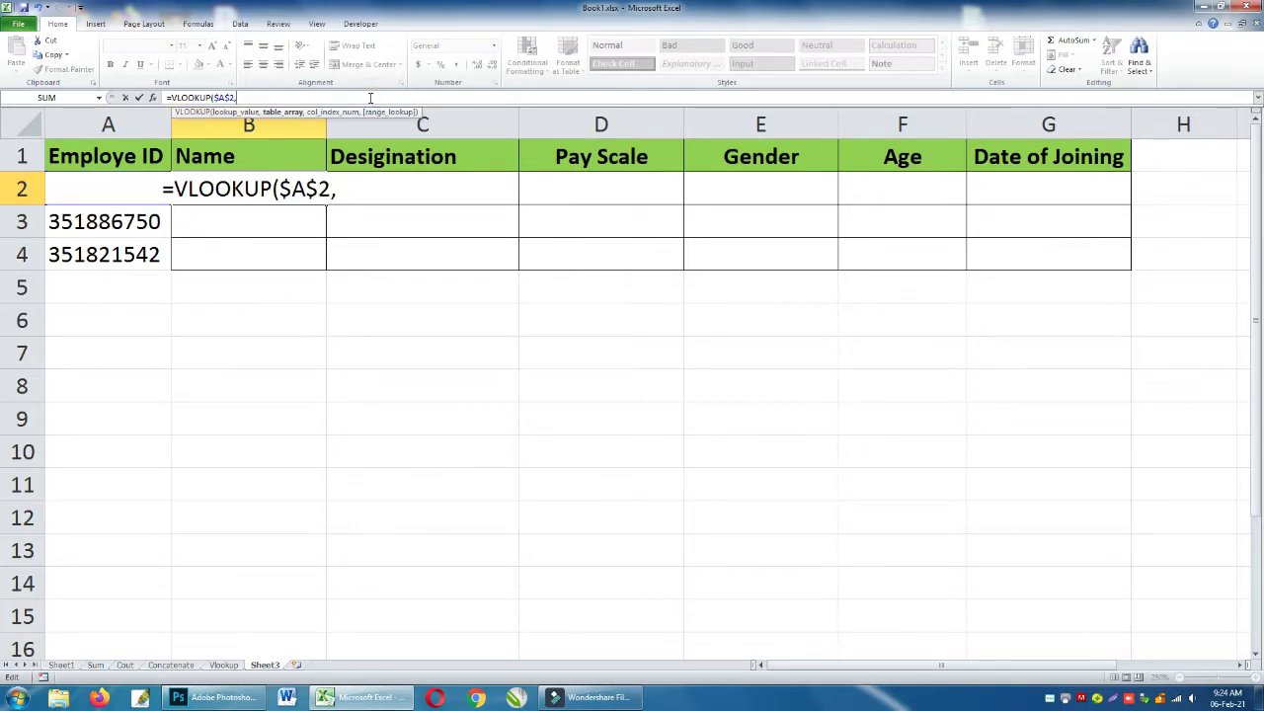
{"action": "left_click", "coordinate": [224, 665]}
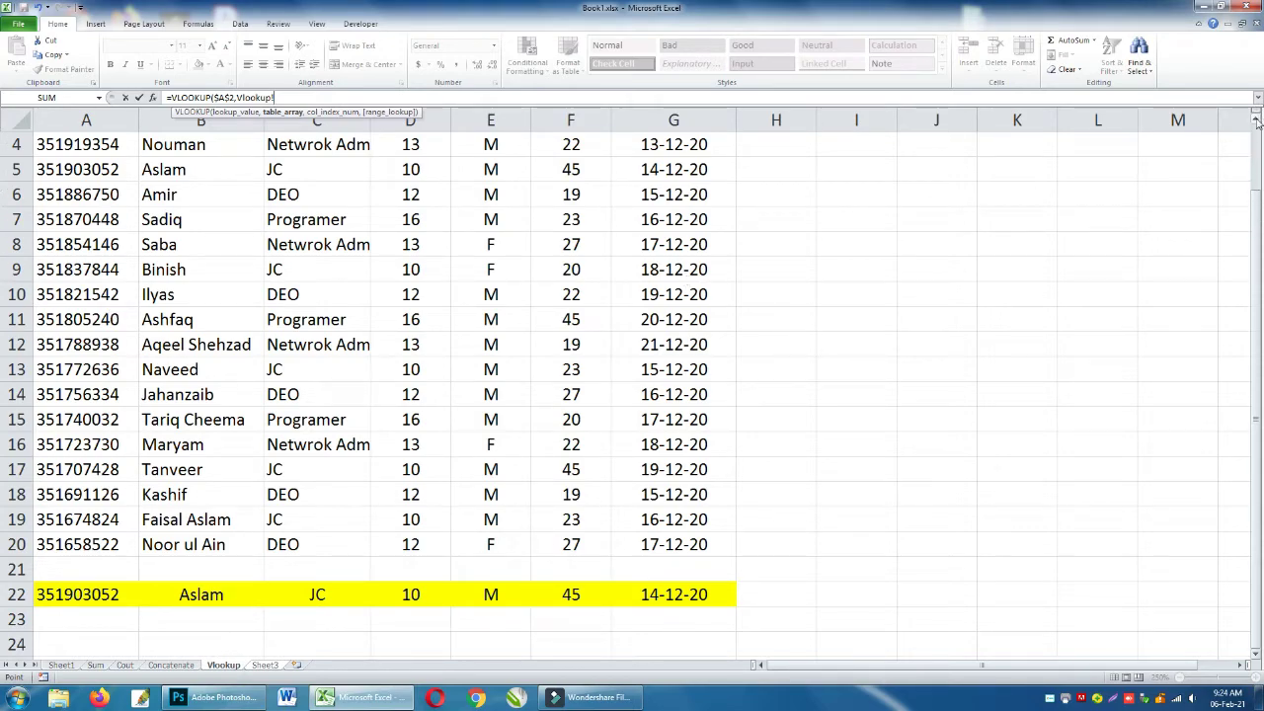
Give B2's VLOOKUP the table Vlookup!$A$2:$G$20, column index Vlookup!B1 and exact match 0.
{"action": "scroll", "coordinate": [1257, 146], "scroll_direction": "up", "scroll_amount": 3}
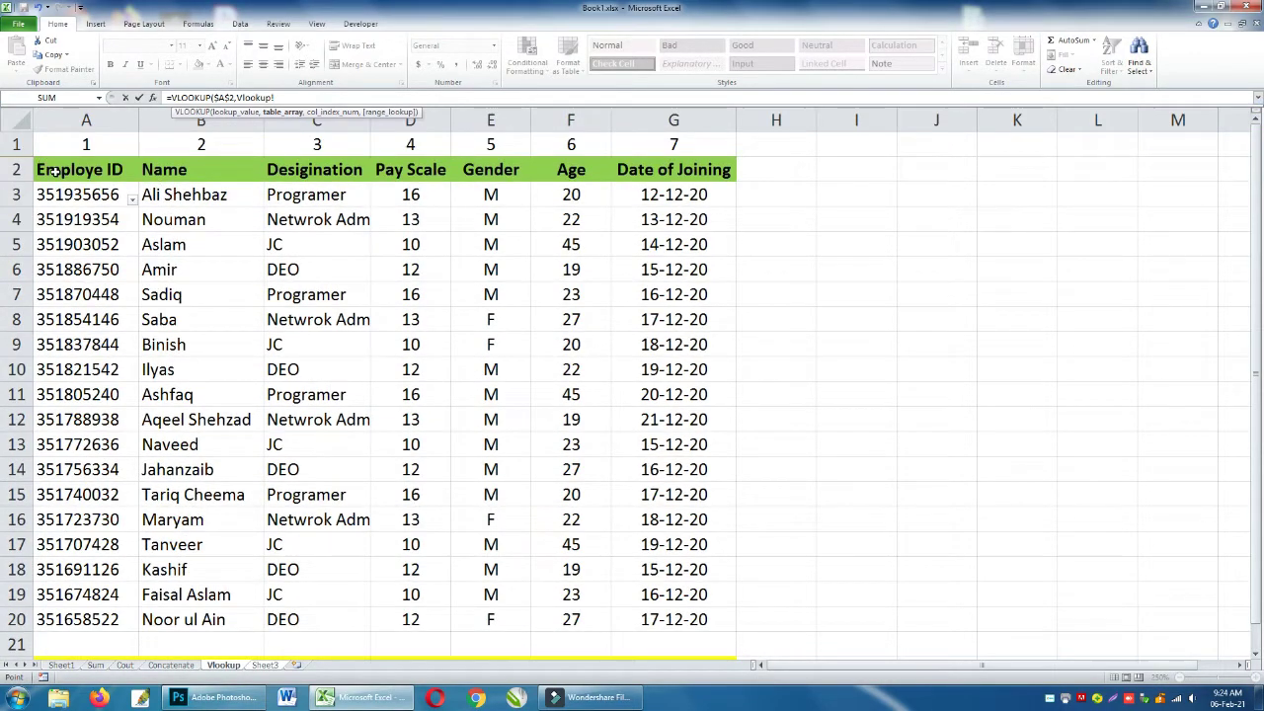
{"action": "left_click_drag", "start_coordinate": [62, 169], "coordinate": [718, 623]}
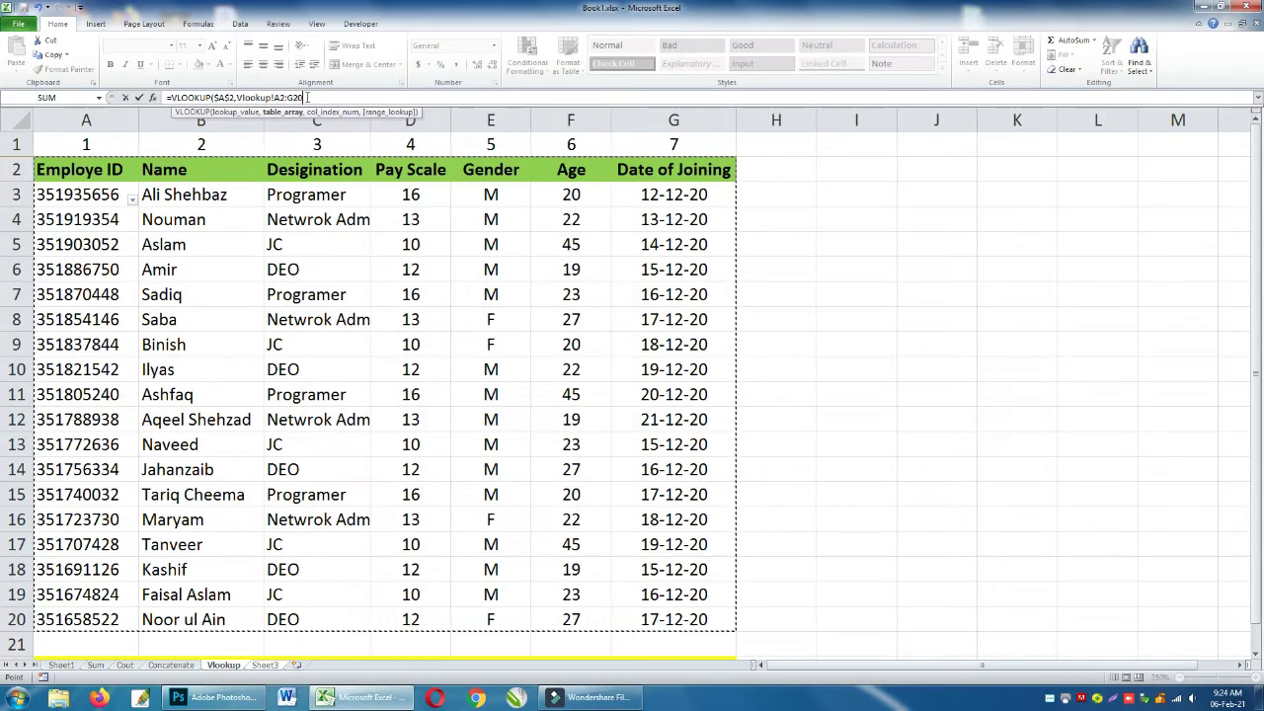
{"action": "left_click_drag", "start_coordinate": [307, 97], "coordinate": [274, 97]}
{"action": "key", "text": "F4"}
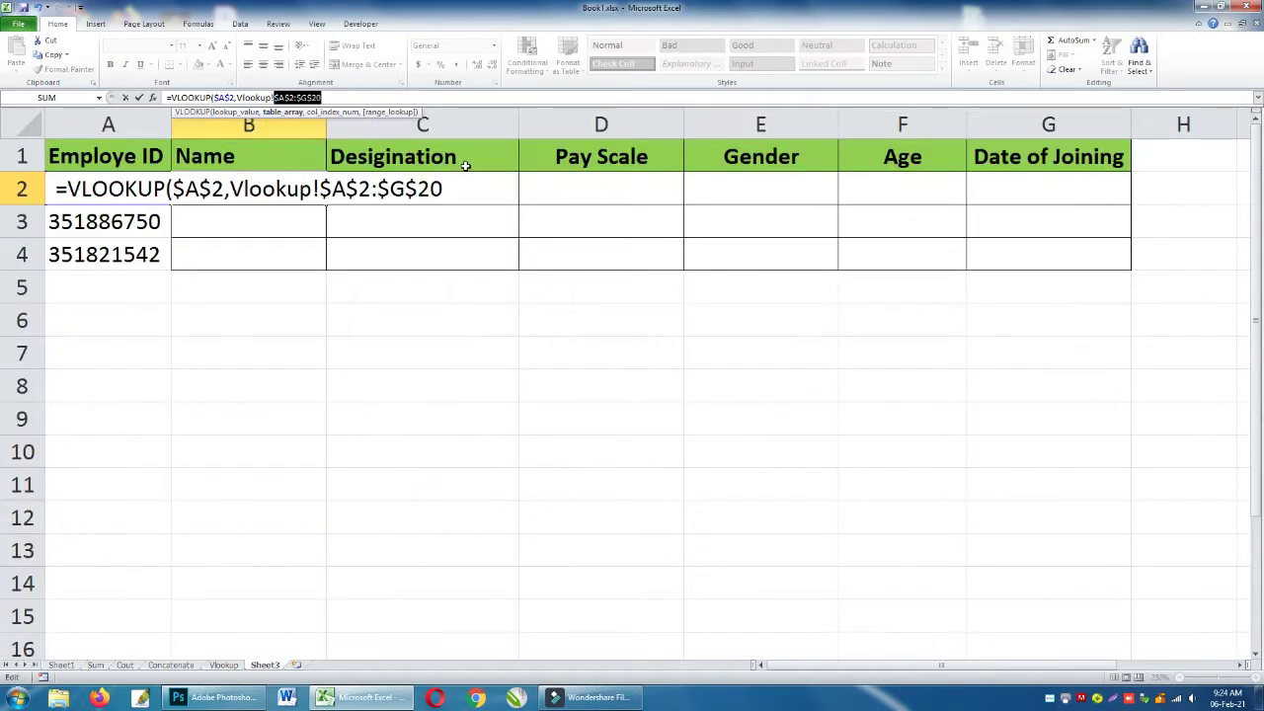
{"action": "left_click", "coordinate": [376, 97]}
{"action": "type", "text": ","}
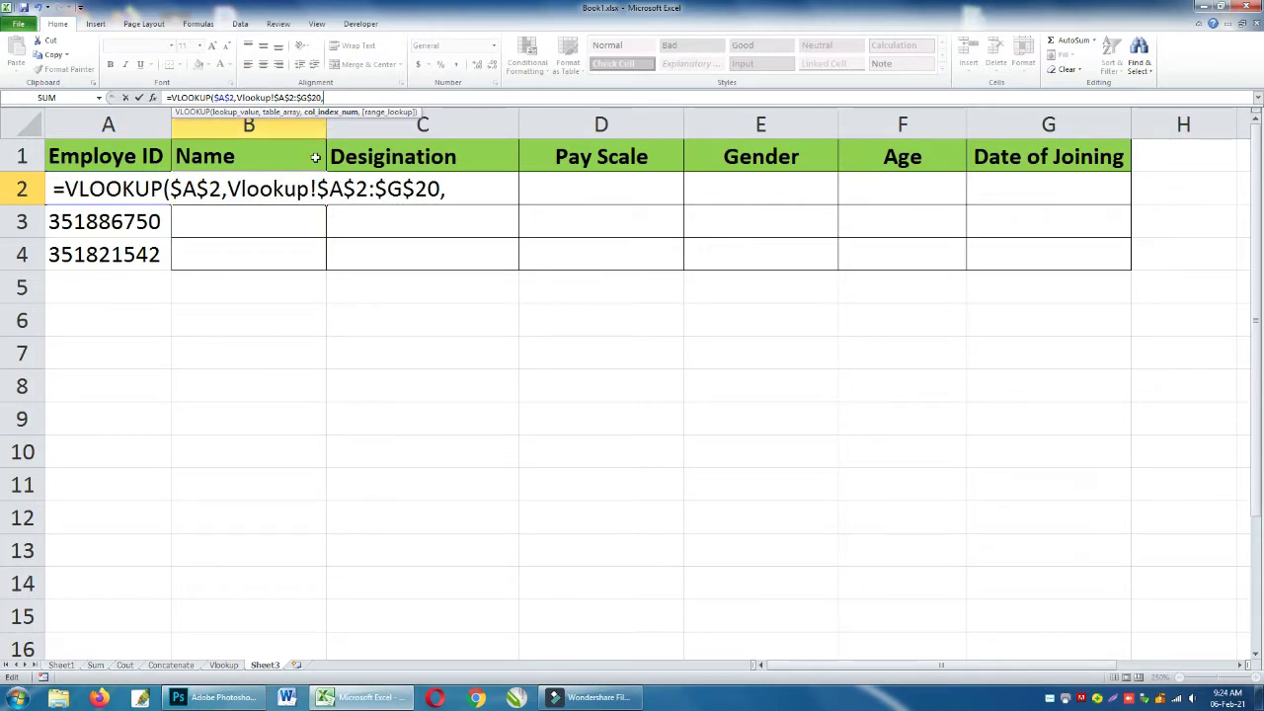
{"action": "left_click", "coordinate": [223, 665]}
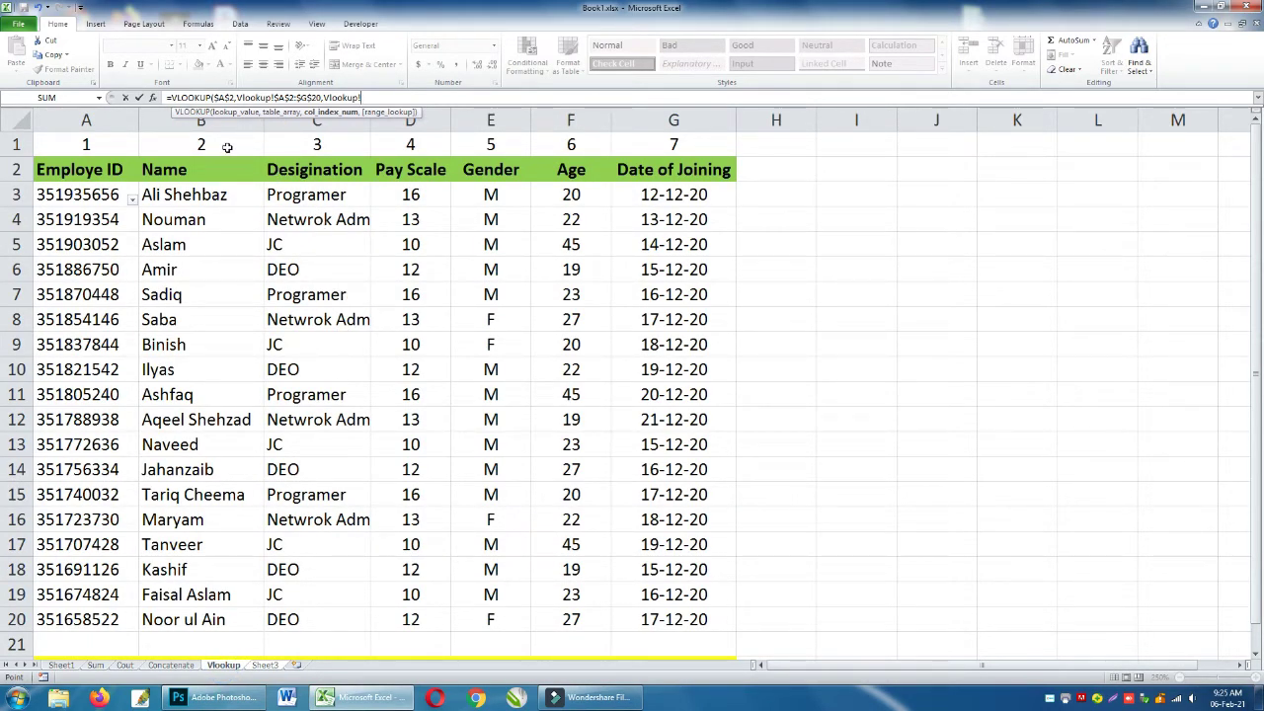
{"action": "left_click", "coordinate": [227, 147]}
{"action": "type", "text": ","}
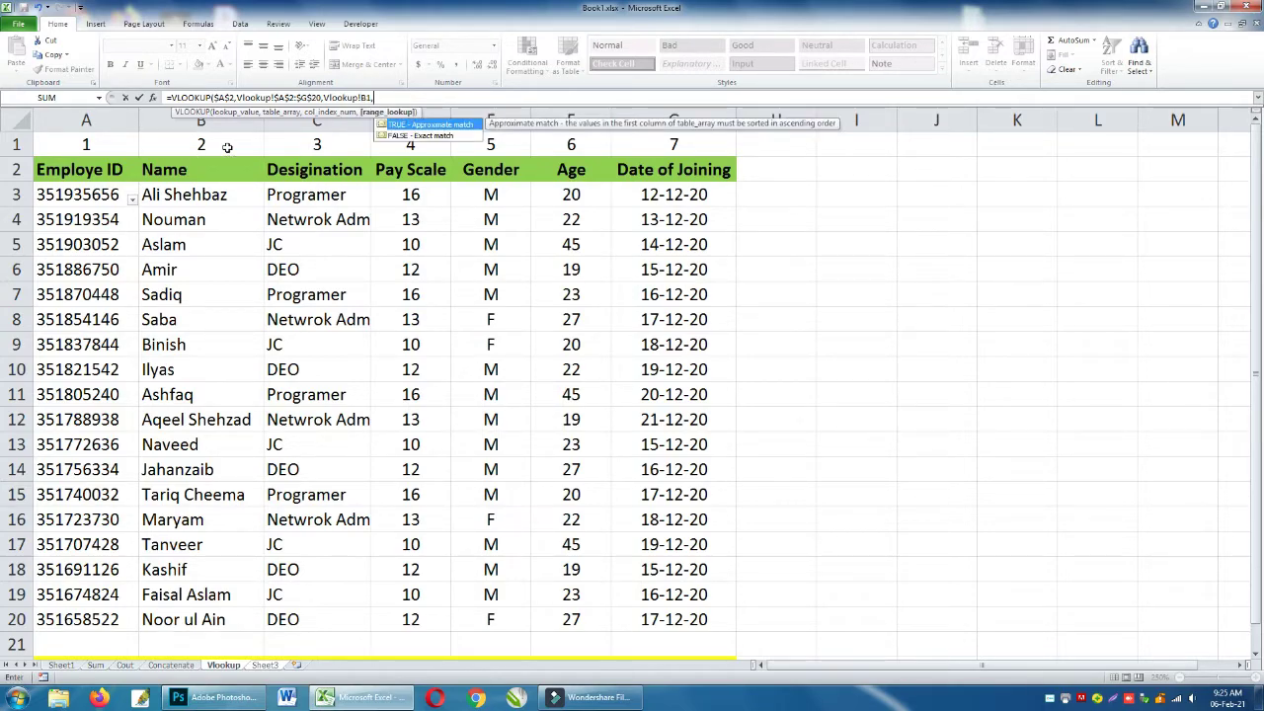
{"action": "type", "text": "0"}
{"action": "type", "text": ")"}
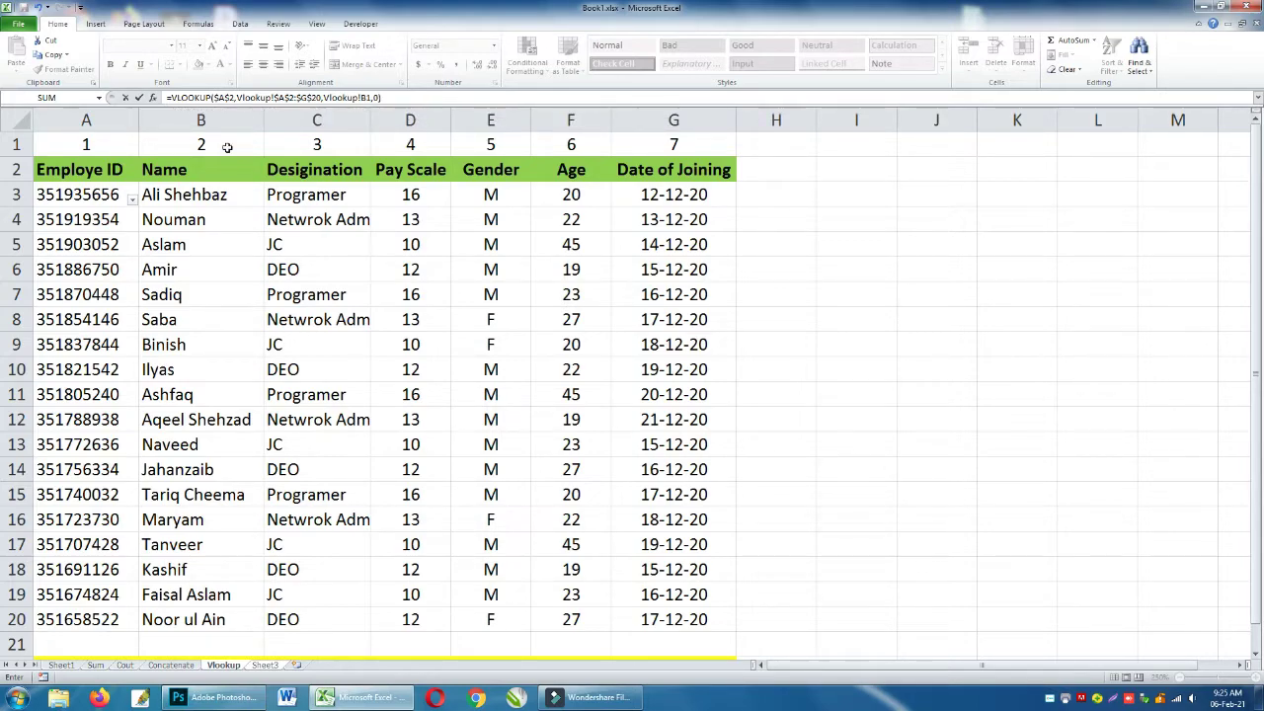
Commit B2's lookup and fill it across to G2, returning Programer, 16, M, 23 and 44181.
{"action": "key", "text": "Return"}
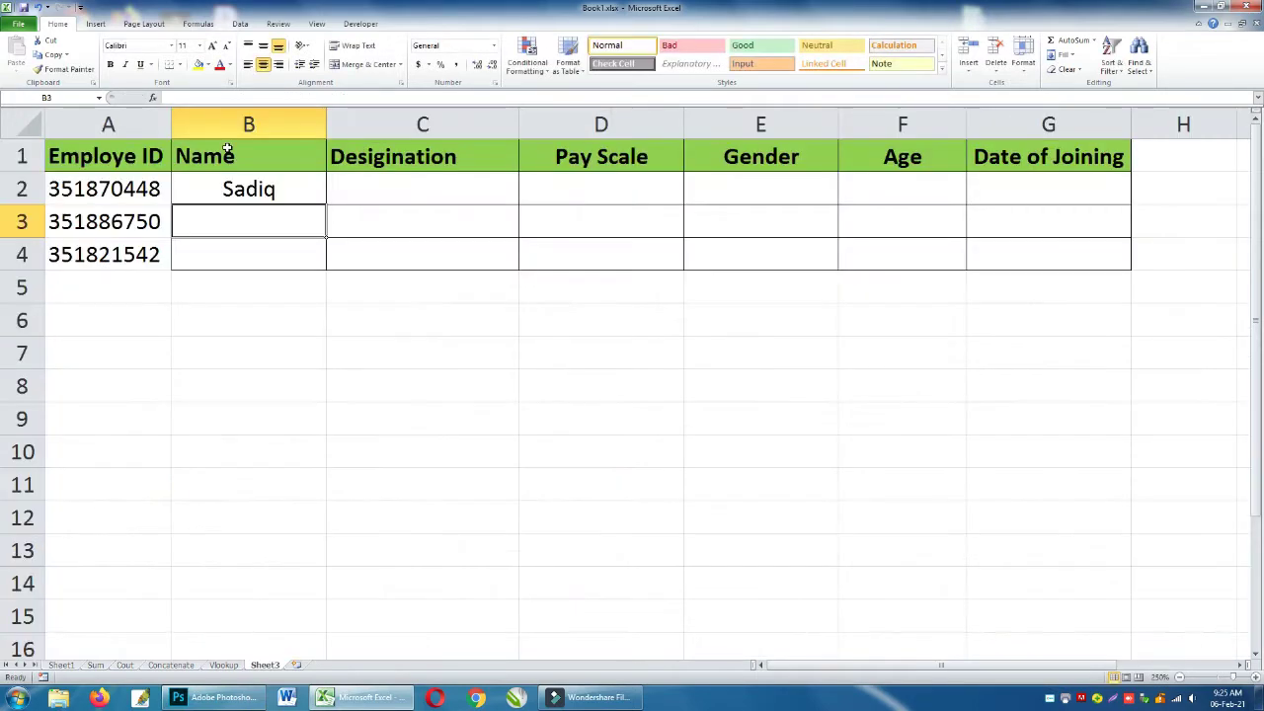
{"action": "left_click", "coordinate": [284, 188]}
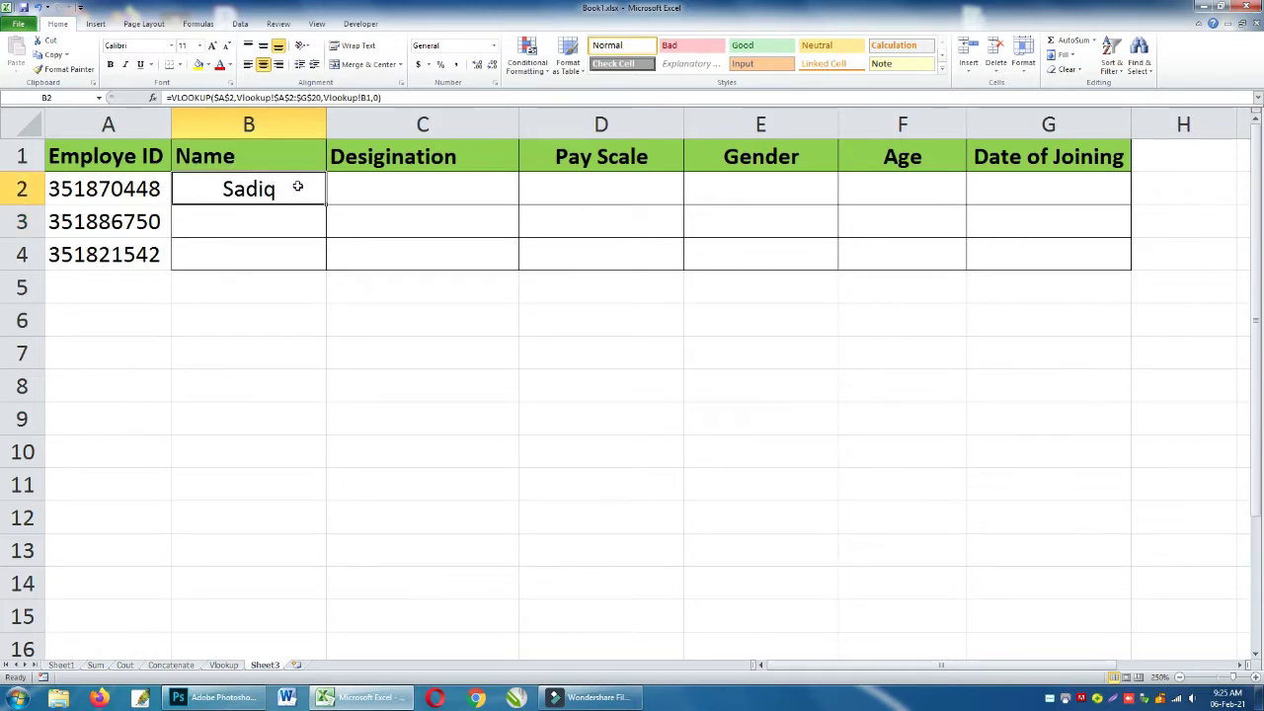
{"action": "left_click_drag", "start_coordinate": [326, 204], "coordinate": [927, 191]}
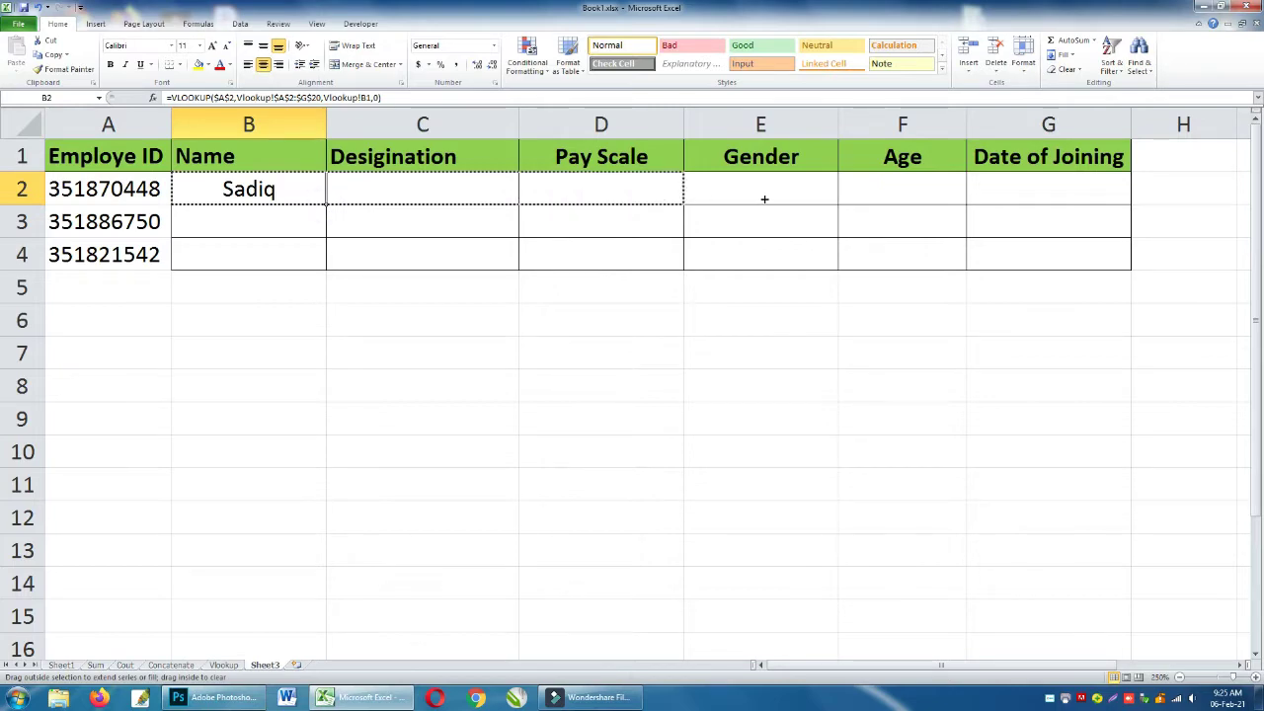
{"action": "left_click_drag", "start_coordinate": [1050, 187], "coordinate": [1050, 188]}
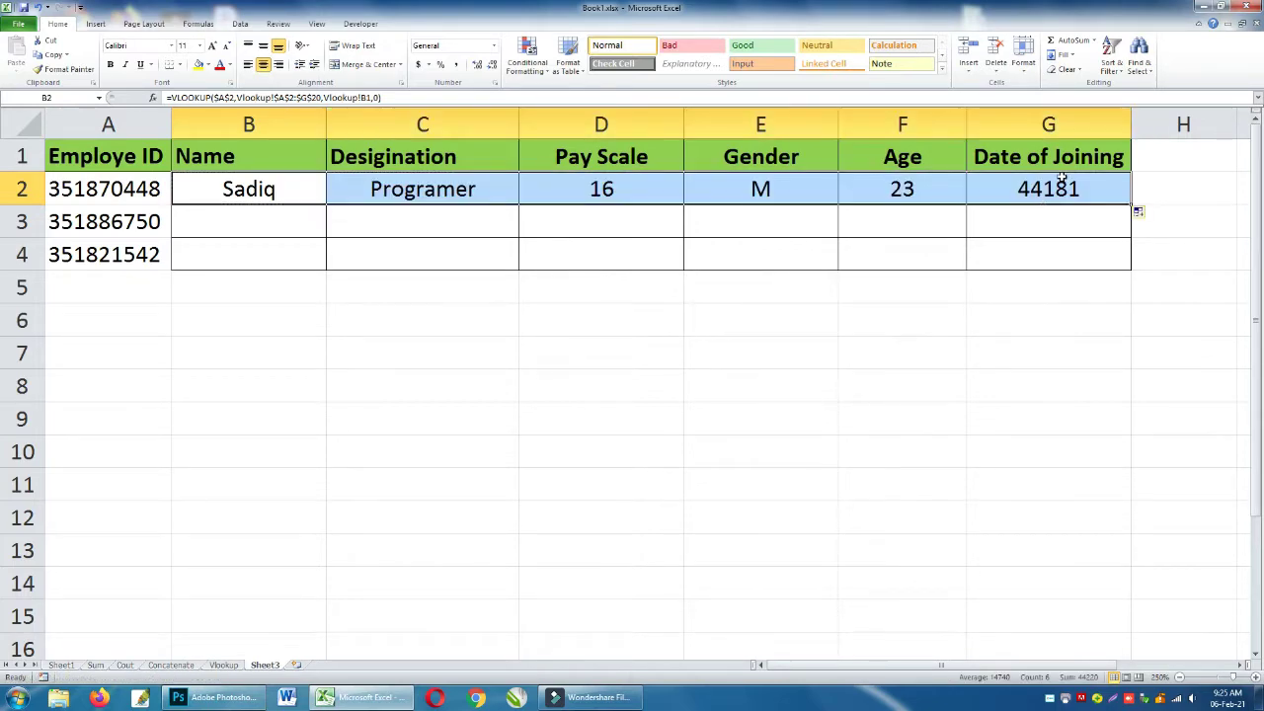
Apply the Date number format to column G so G2 reads 16-12-20.
{"action": "right_click", "coordinate": [1074, 126]}
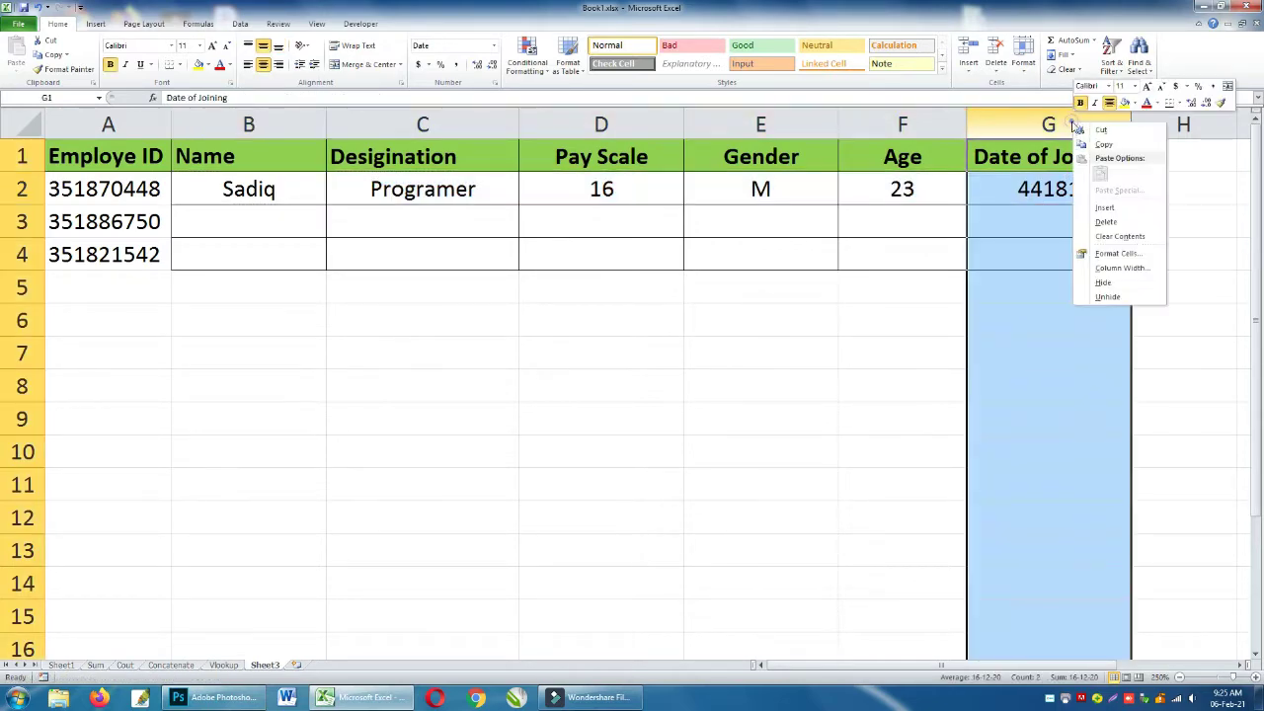
{"action": "left_click", "coordinate": [1118, 252]}
{"action": "left_click", "coordinate": [945, 190]}
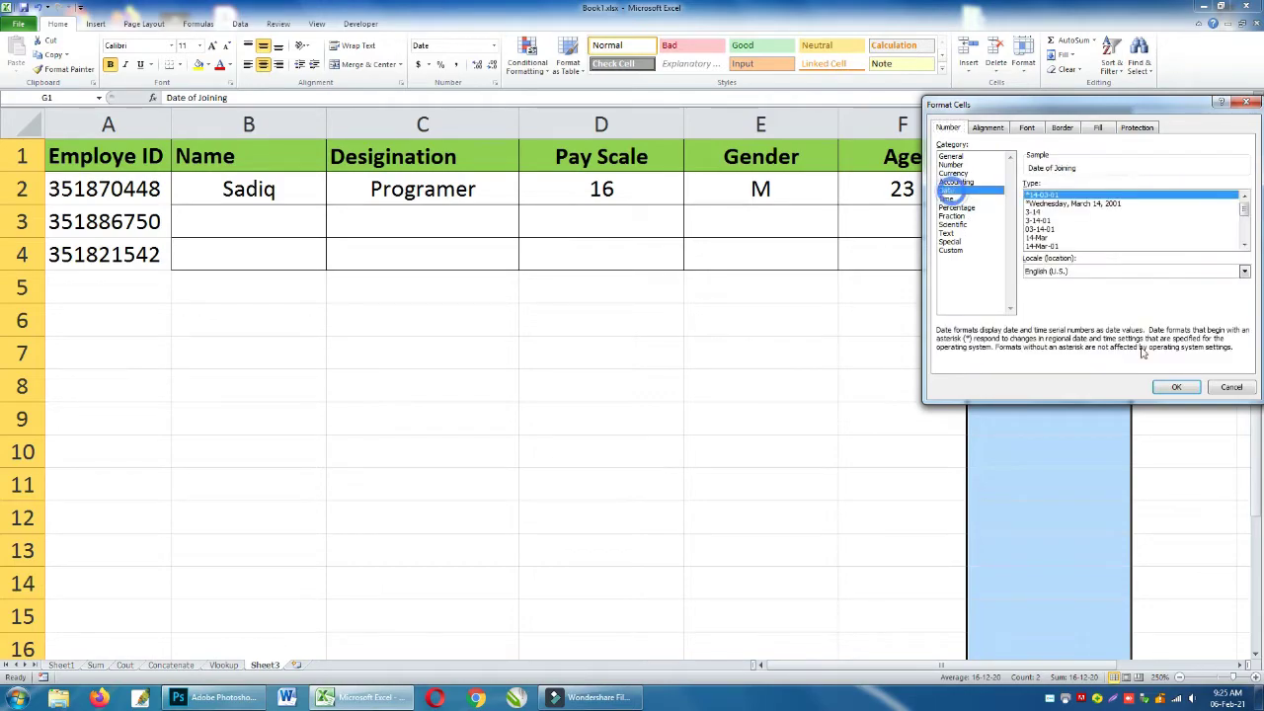
{"action": "left_click", "coordinate": [1176, 386]}
{"action": "left_click", "coordinate": [1105, 198]}
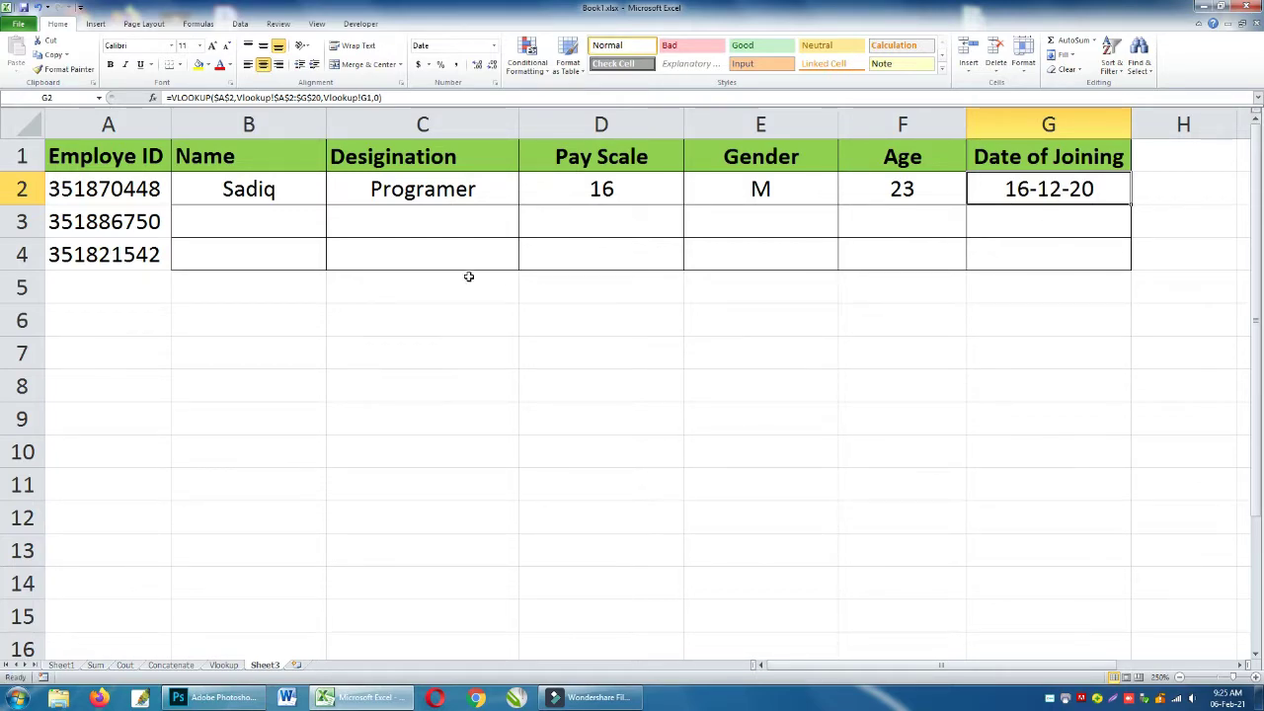
Change the lookup value in B2's Name formula from $A$2 to a relative A2.
{"action": "left_click", "coordinate": [250, 218]}
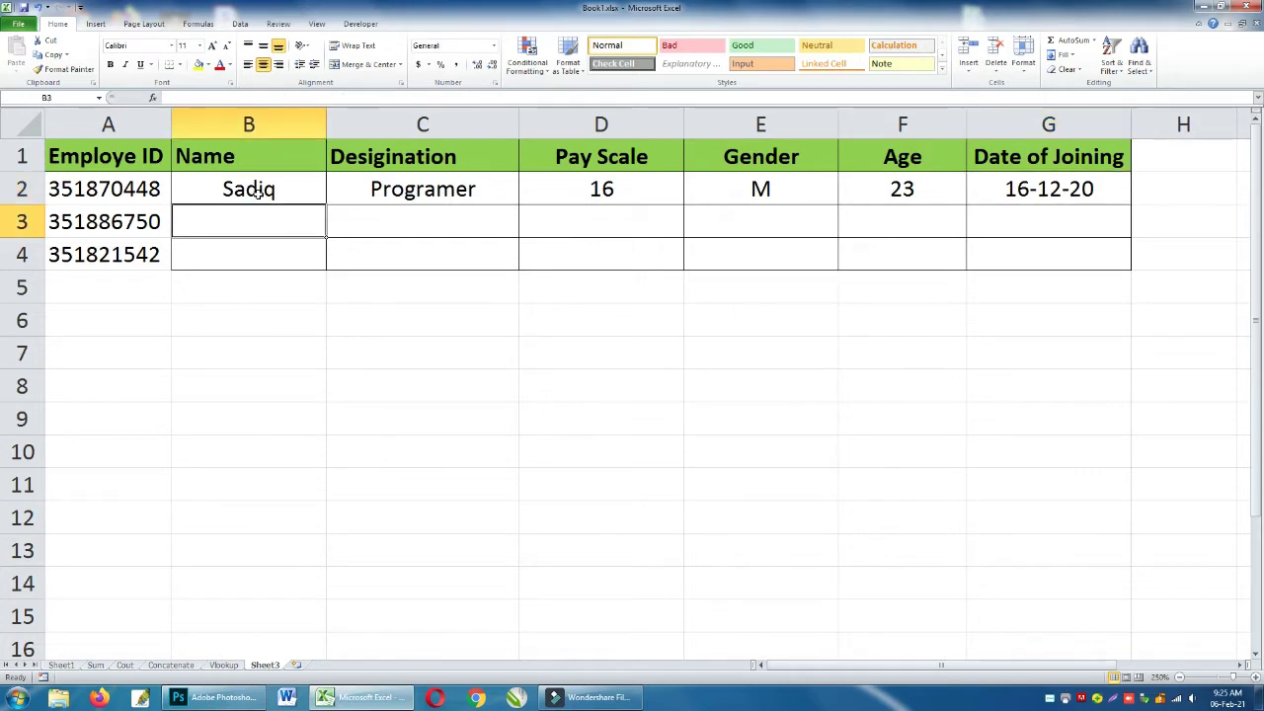
{"action": "left_click", "coordinate": [258, 188]}
{"action": "left_click", "coordinate": [262, 223]}
{"action": "left_click", "coordinate": [263, 188]}
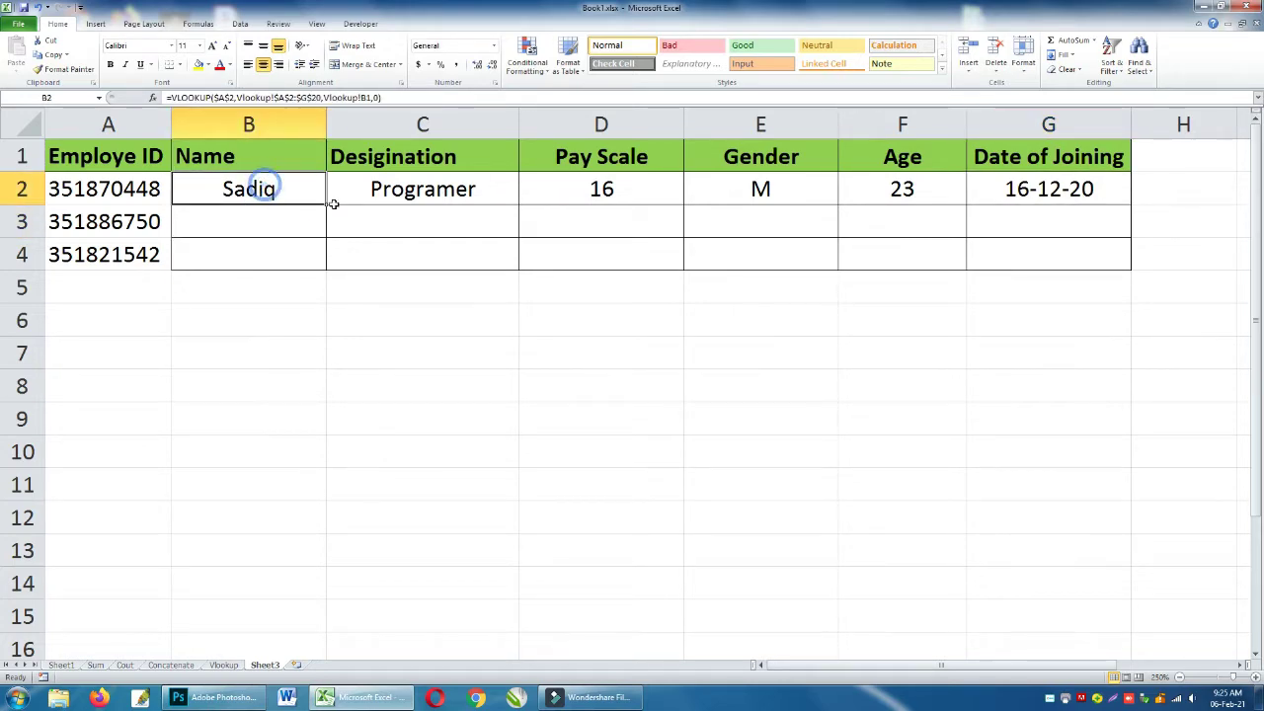
{"action": "left_click", "coordinate": [298, 225]}
{"action": "left_click", "coordinate": [302, 194]}
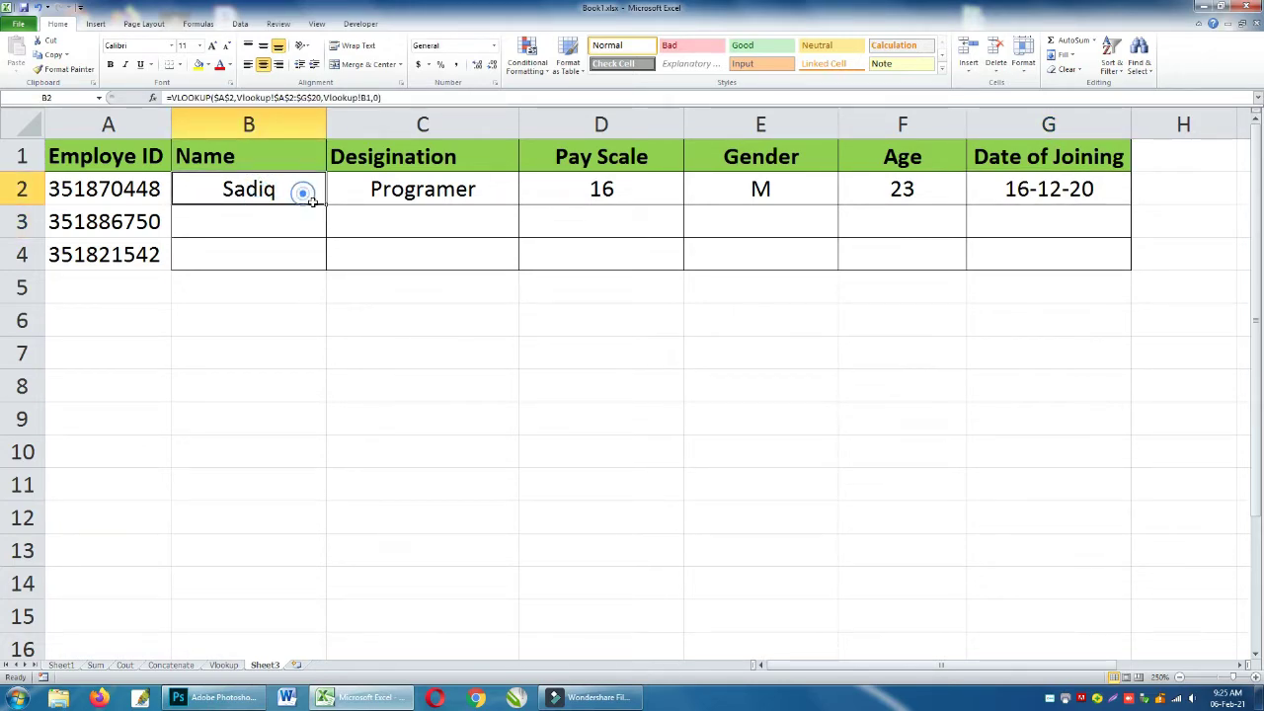
{"action": "double_click", "coordinate": [305, 194]}
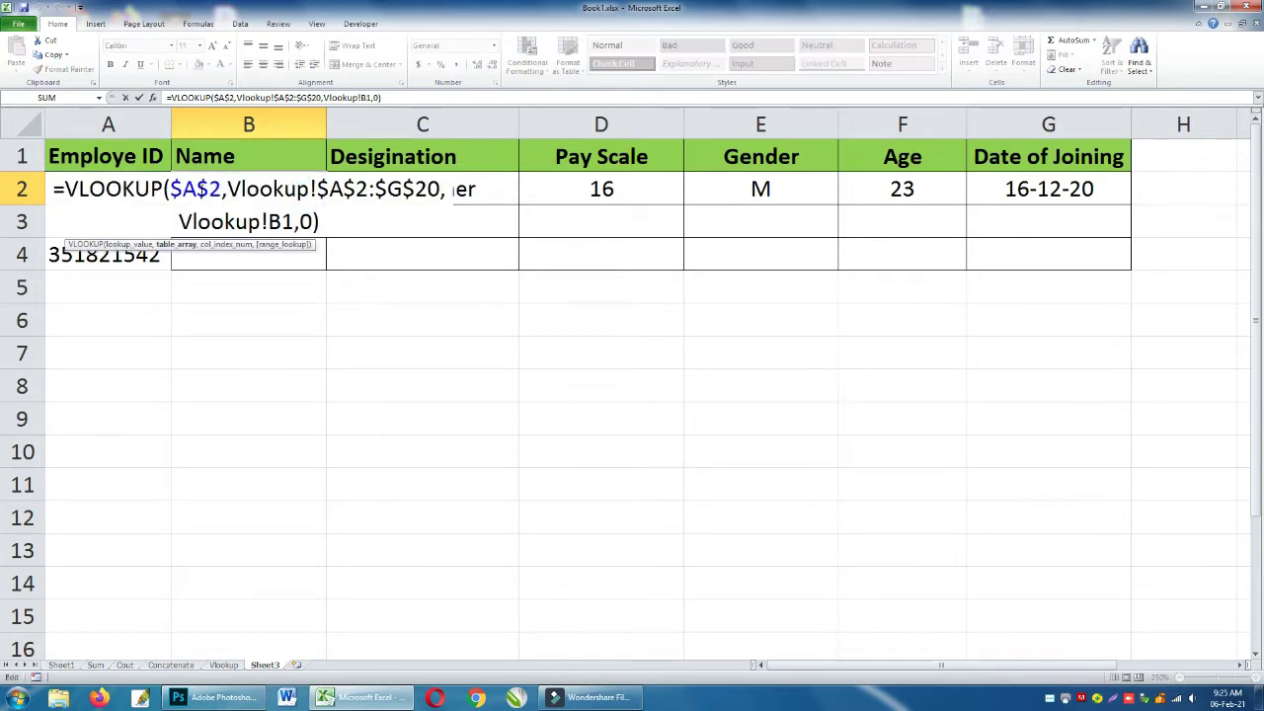
{"action": "left_click", "coordinate": [202, 188]}
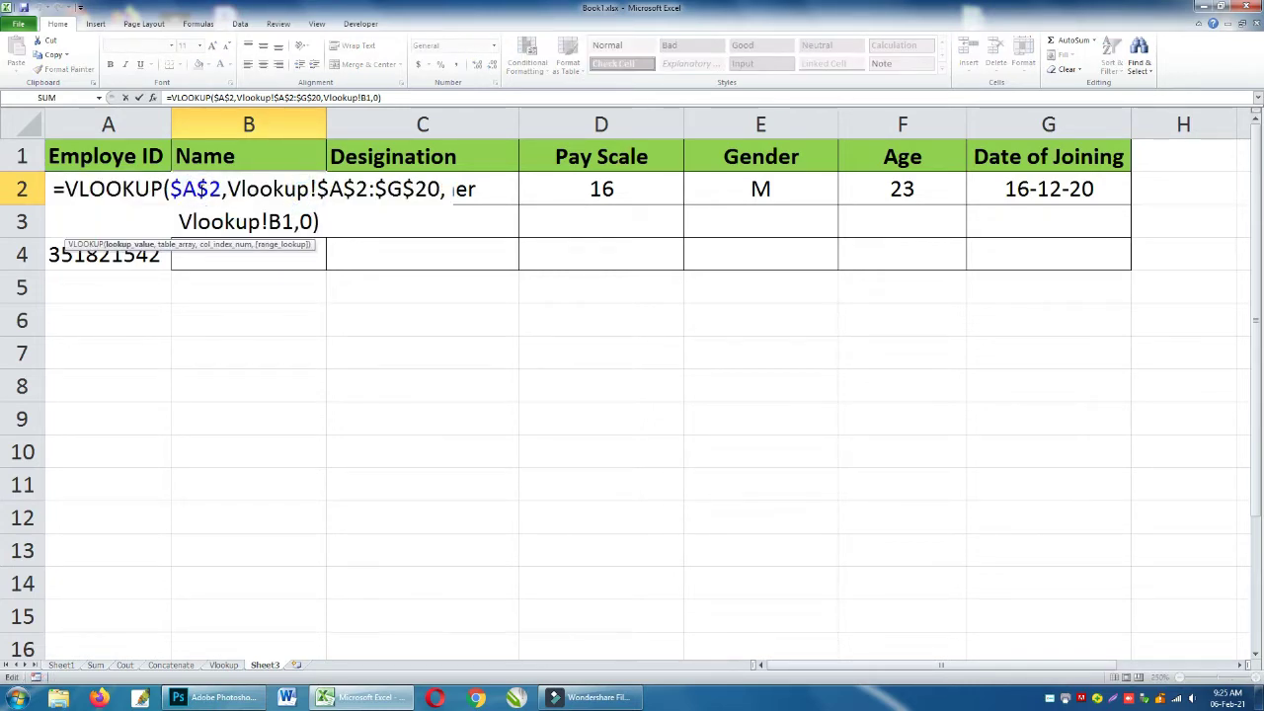
{"action": "key", "text": "F4"}
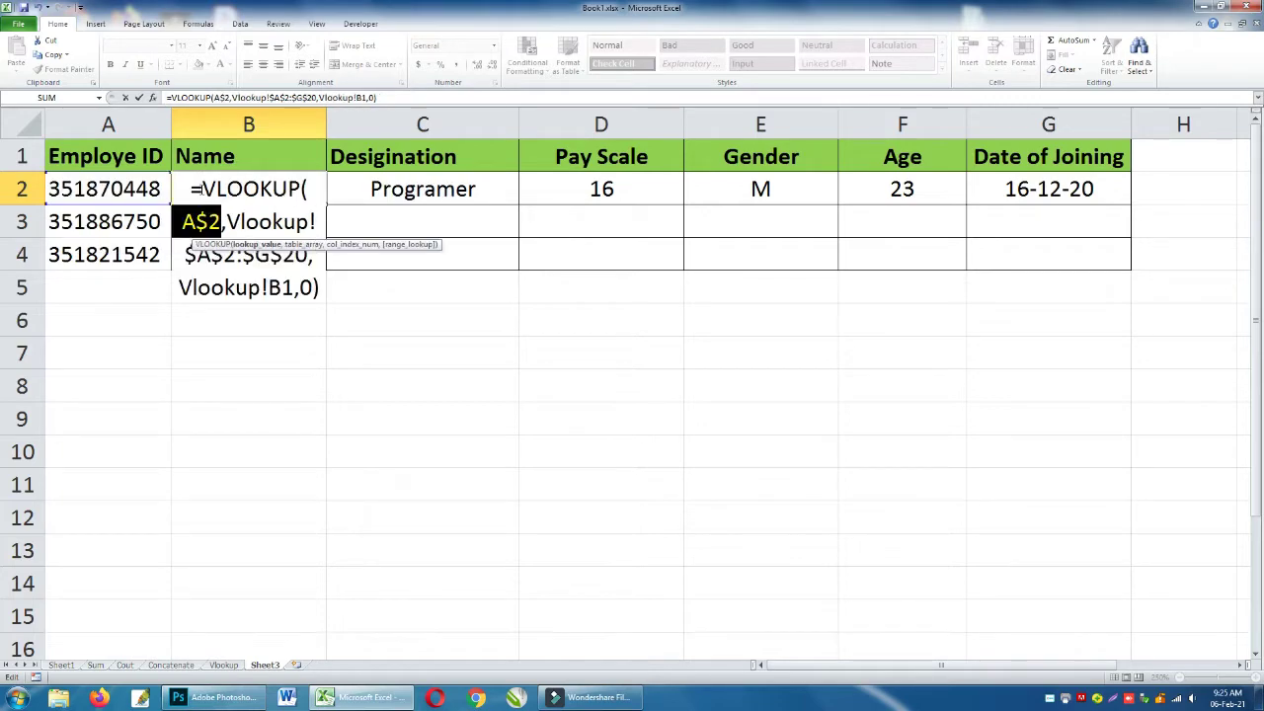
{"action": "key", "text": "F4"}
{"action": "key", "text": "F4"}
{"action": "key", "text": "Return"}
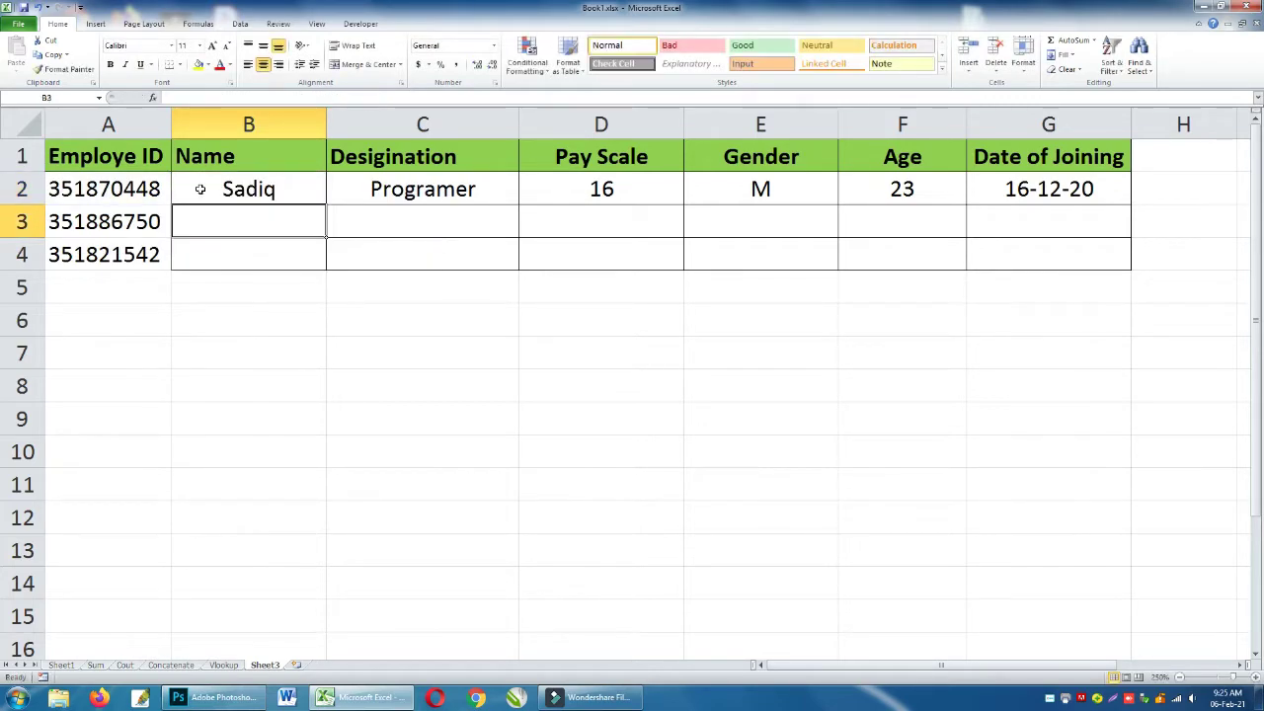
{"action": "key", "text": "Up"}
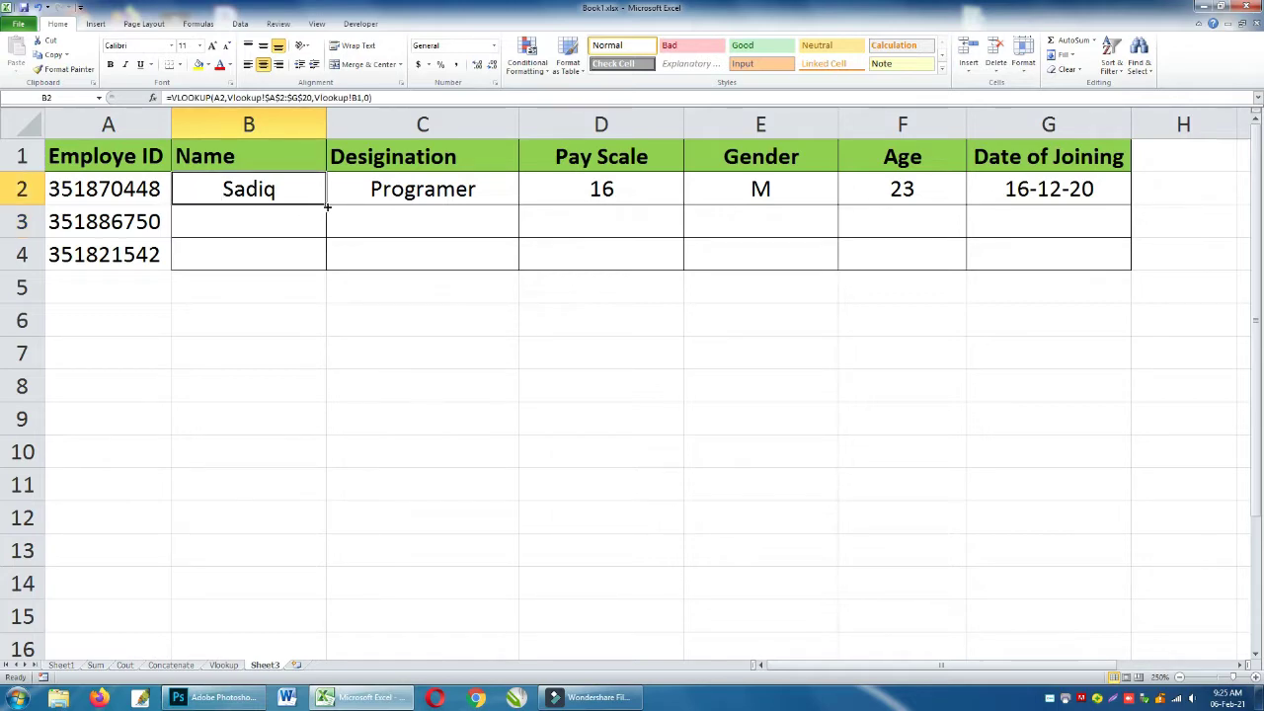
Fill the Name formula down, investigate B3's #REF! column index, then clear B3.
{"action": "left_click_drag", "start_coordinate": [322, 209], "coordinate": [316, 256]}
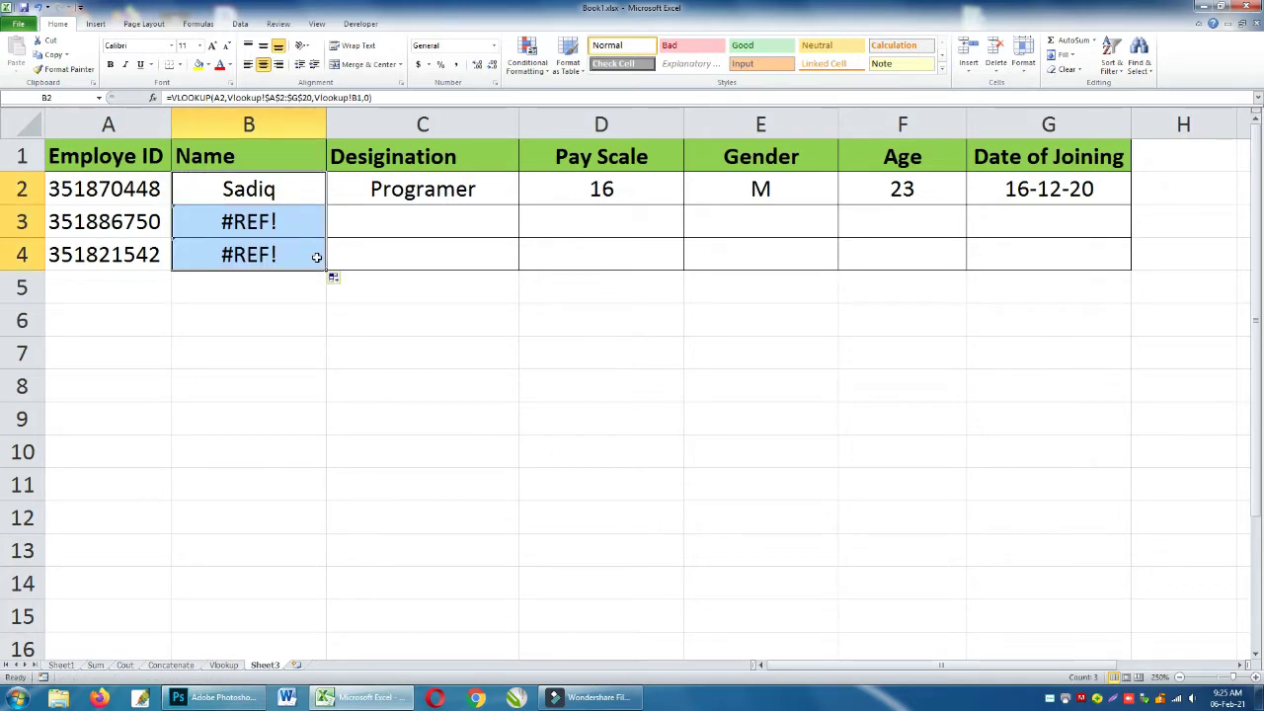
{"action": "double_click", "coordinate": [259, 223]}
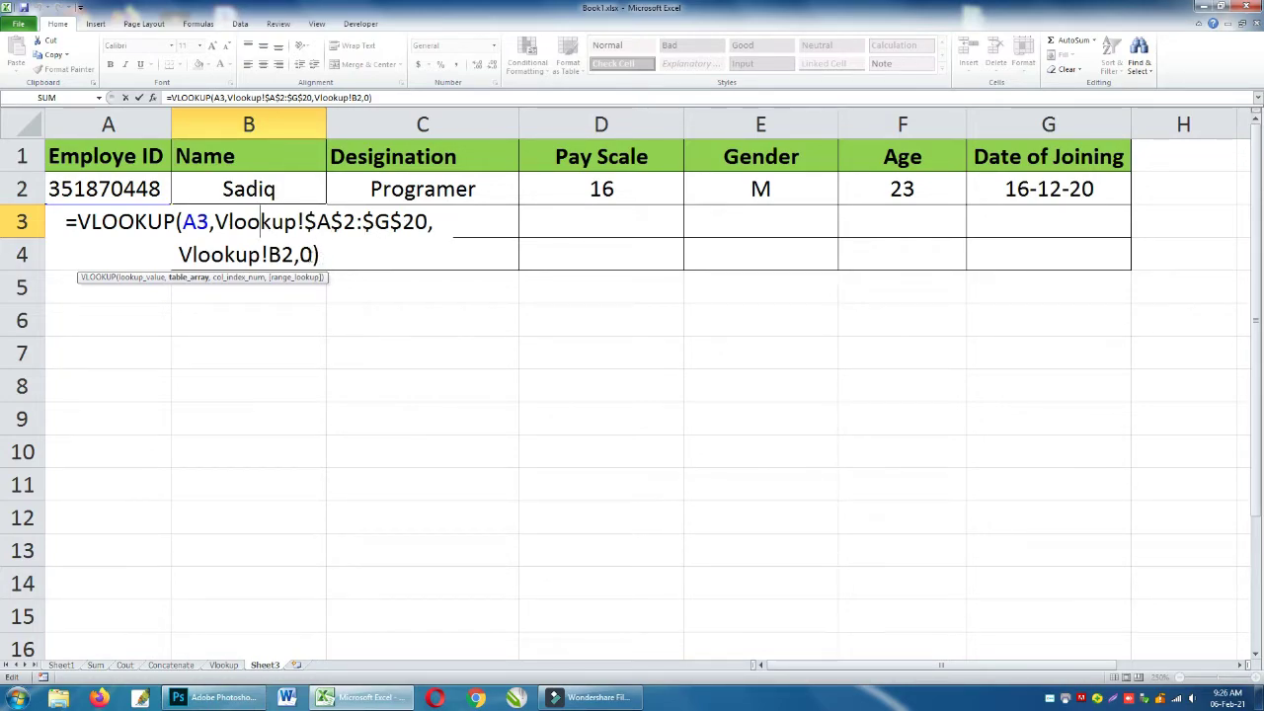
{"action": "left_click", "coordinate": [284, 254]}
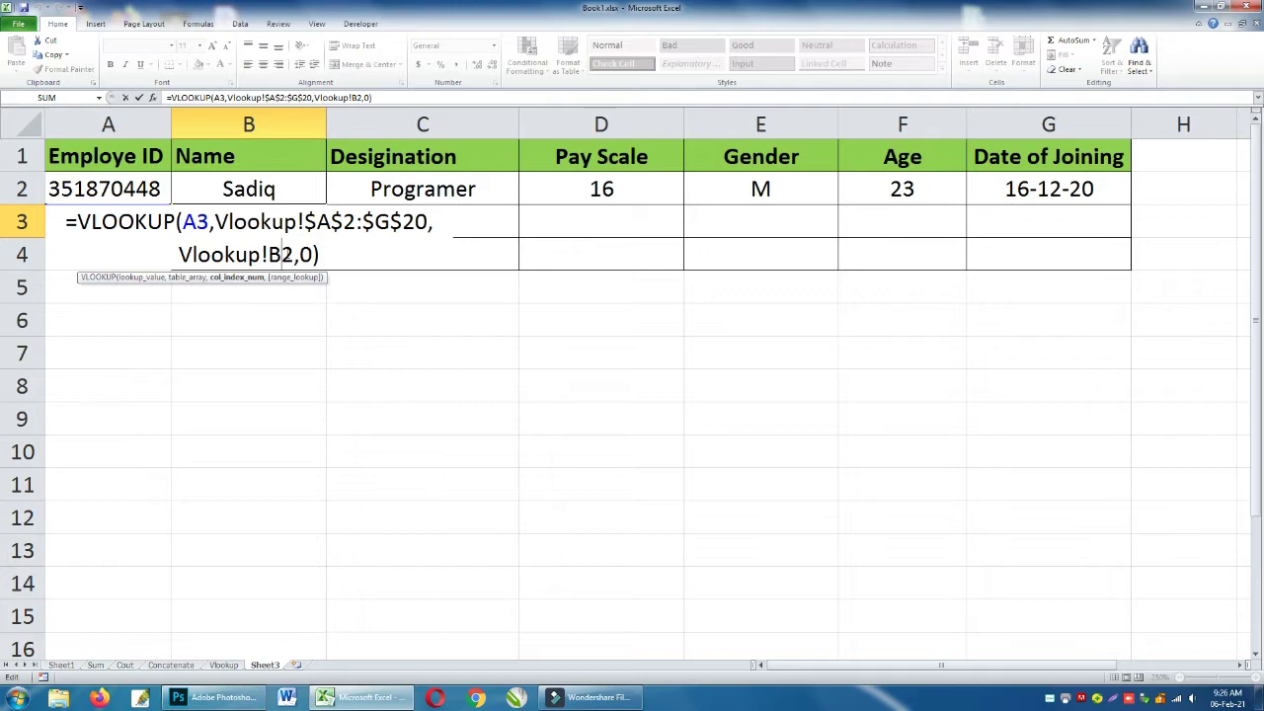
{"action": "key", "text": "shift+Right"}
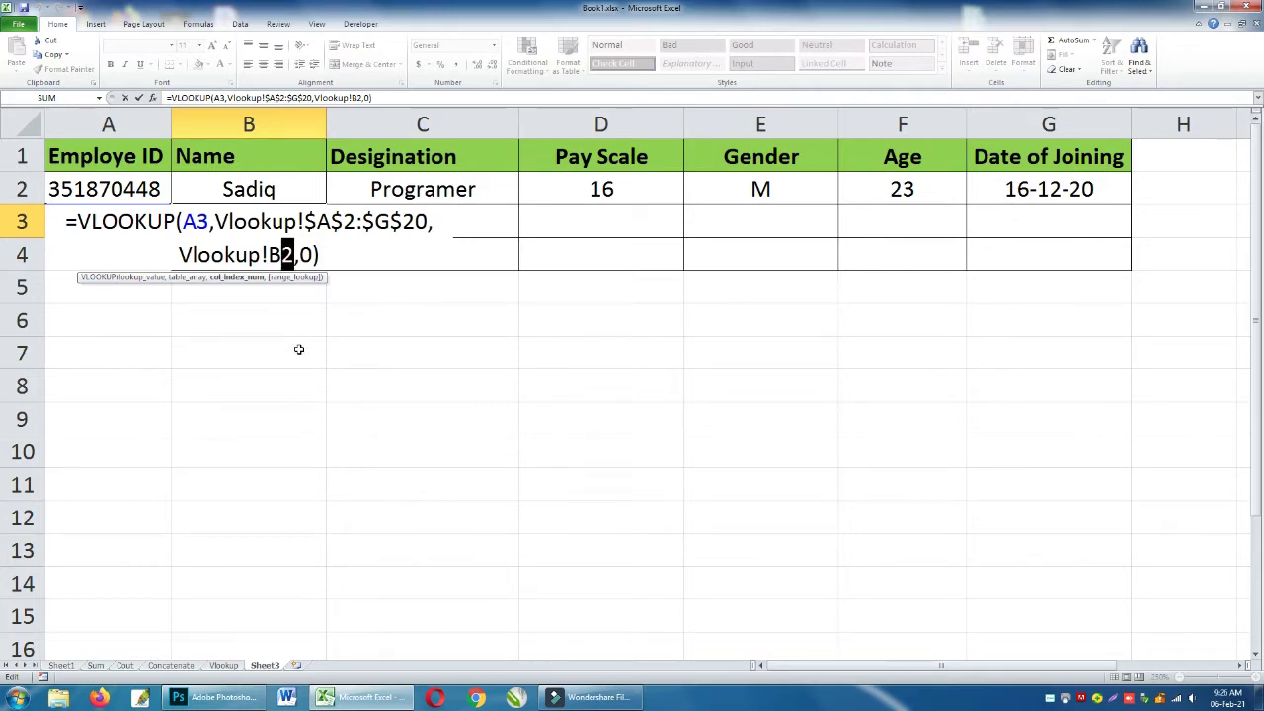
{"action": "type", "text": "1"}
{"action": "key", "text": "Return"}
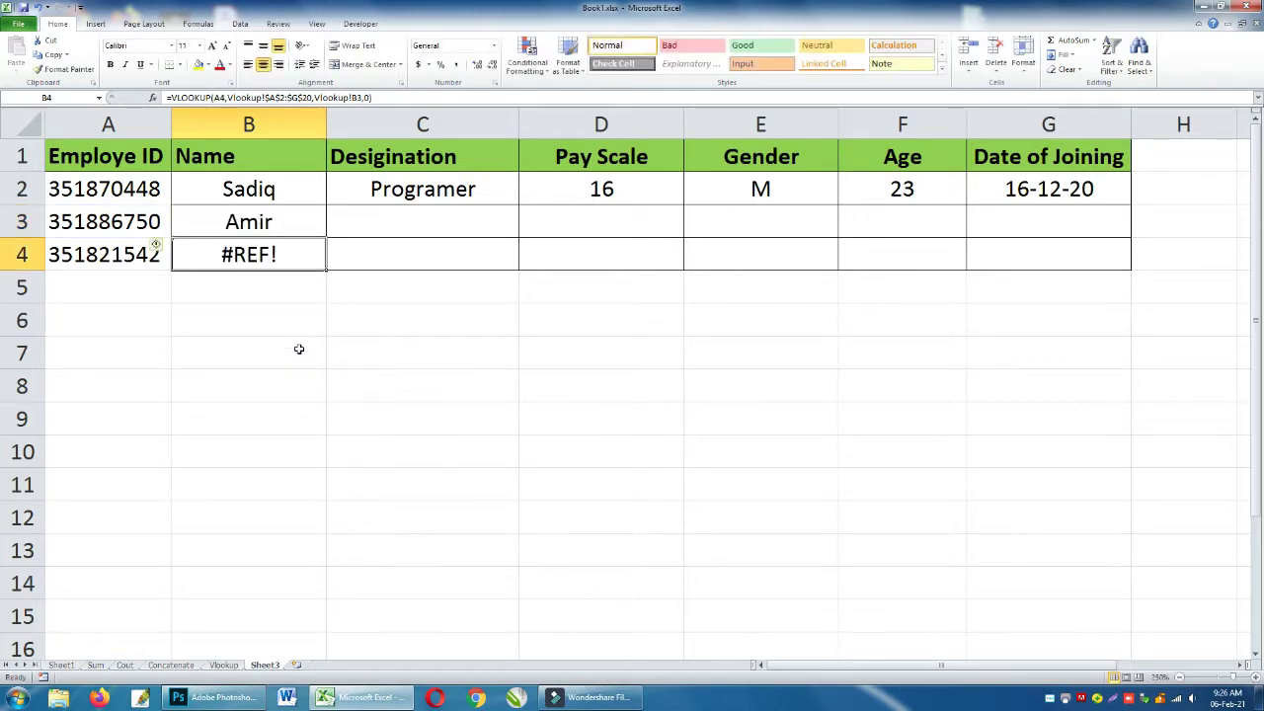
{"action": "key", "text": "Up"}
{"action": "key", "text": "F2"}
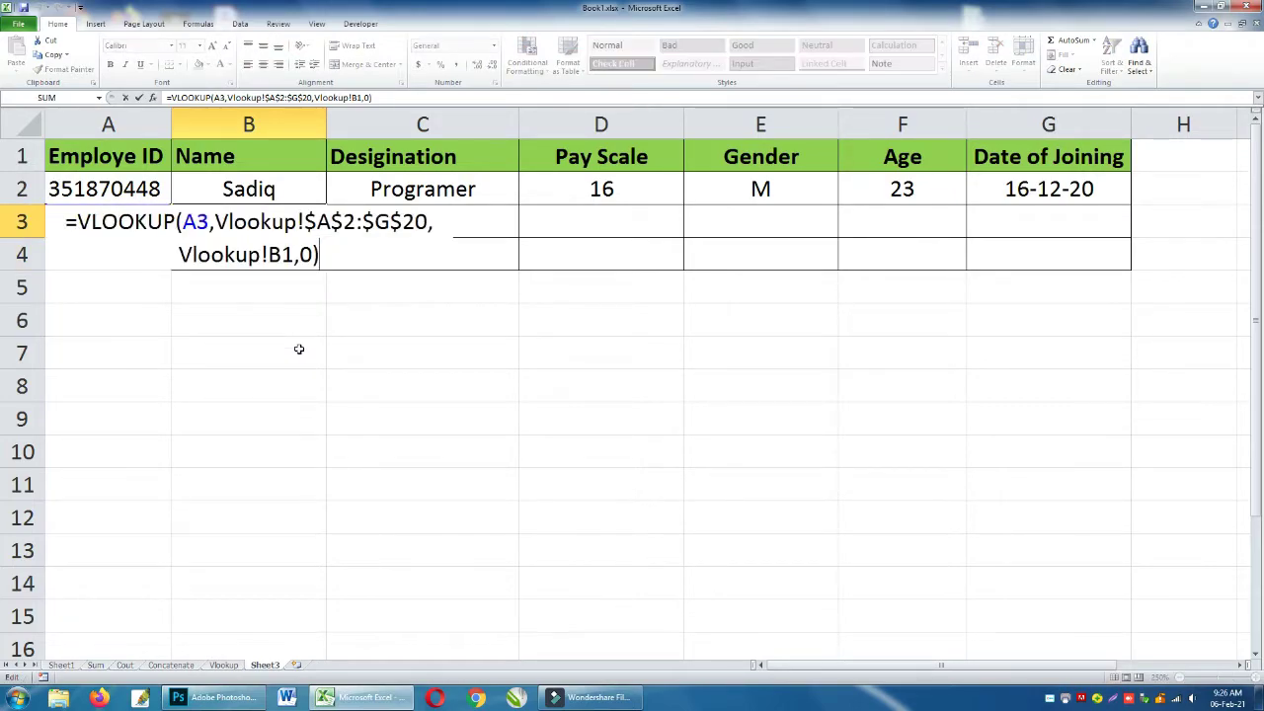
{"action": "left_click", "coordinate": [274, 258]}
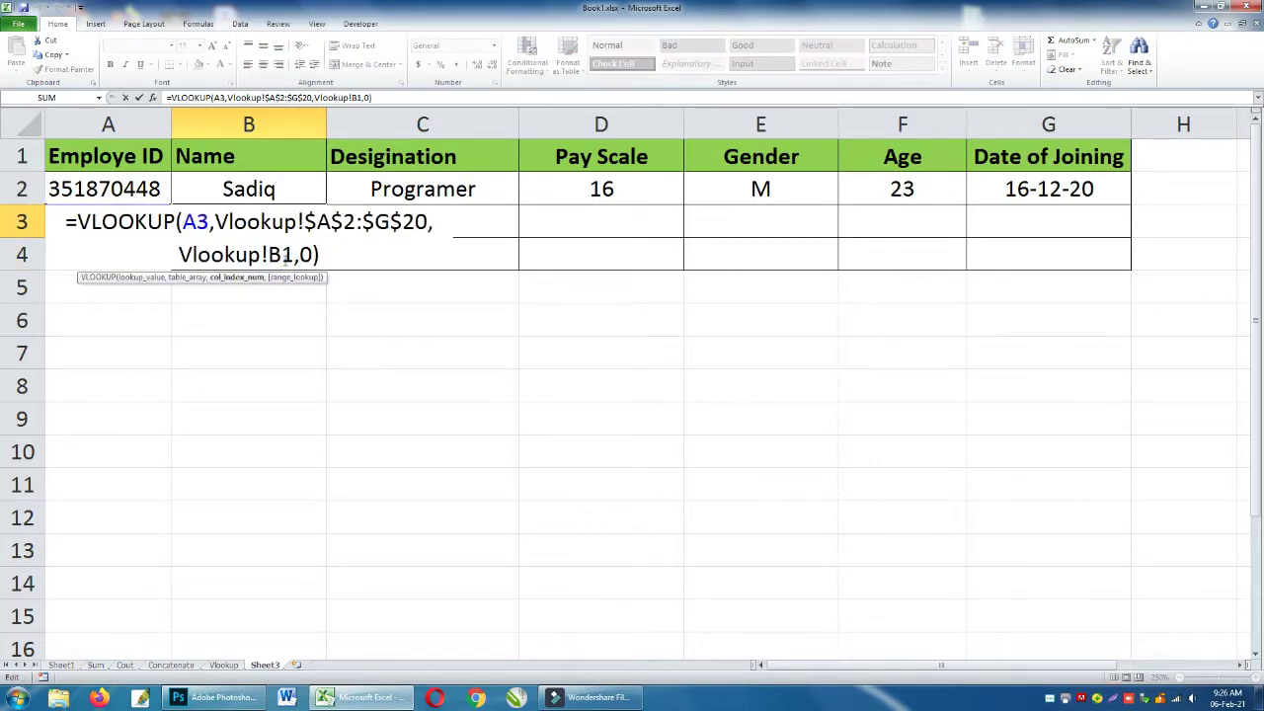
{"action": "key", "text": "Escape"}
{"action": "key", "text": "Delete"}
Lock B2's column index as Vlookup!$B$1 and fill the Name formula down to B4.
{"action": "key", "text": "Up"}
{"action": "key", "text": "Up"}
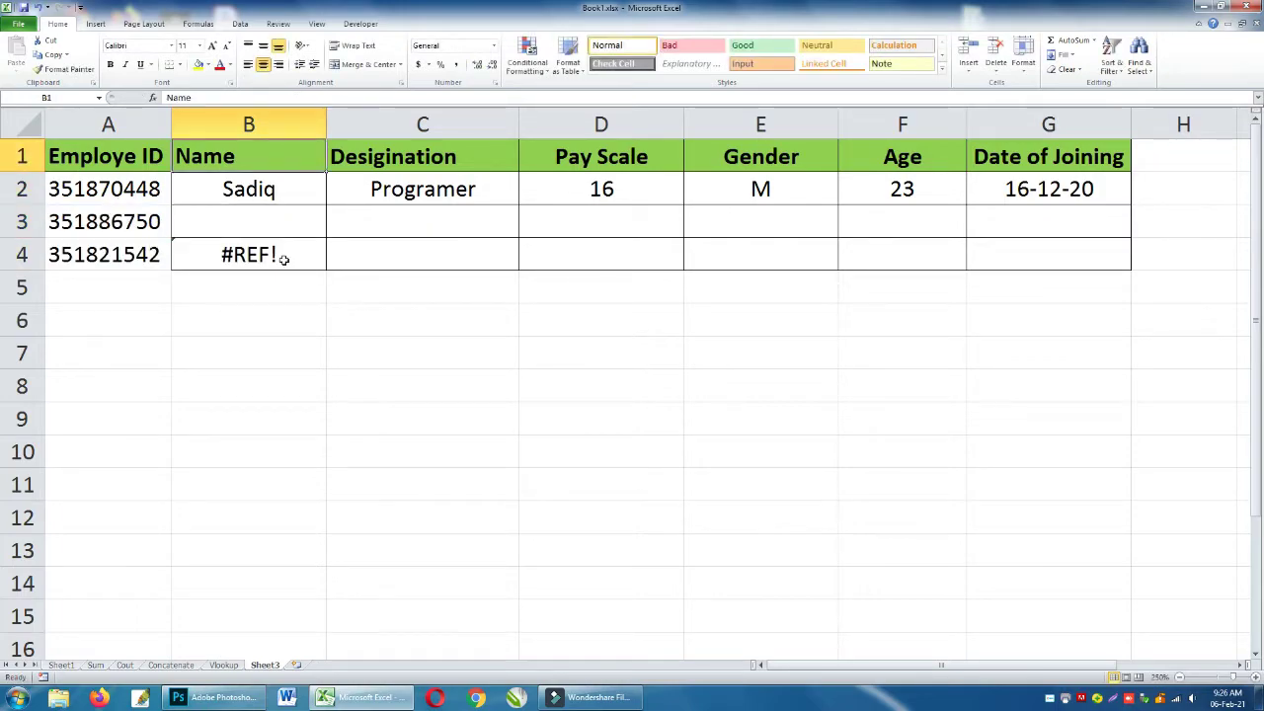
{"action": "key", "text": "Down"}
{"action": "key", "text": "F2"}
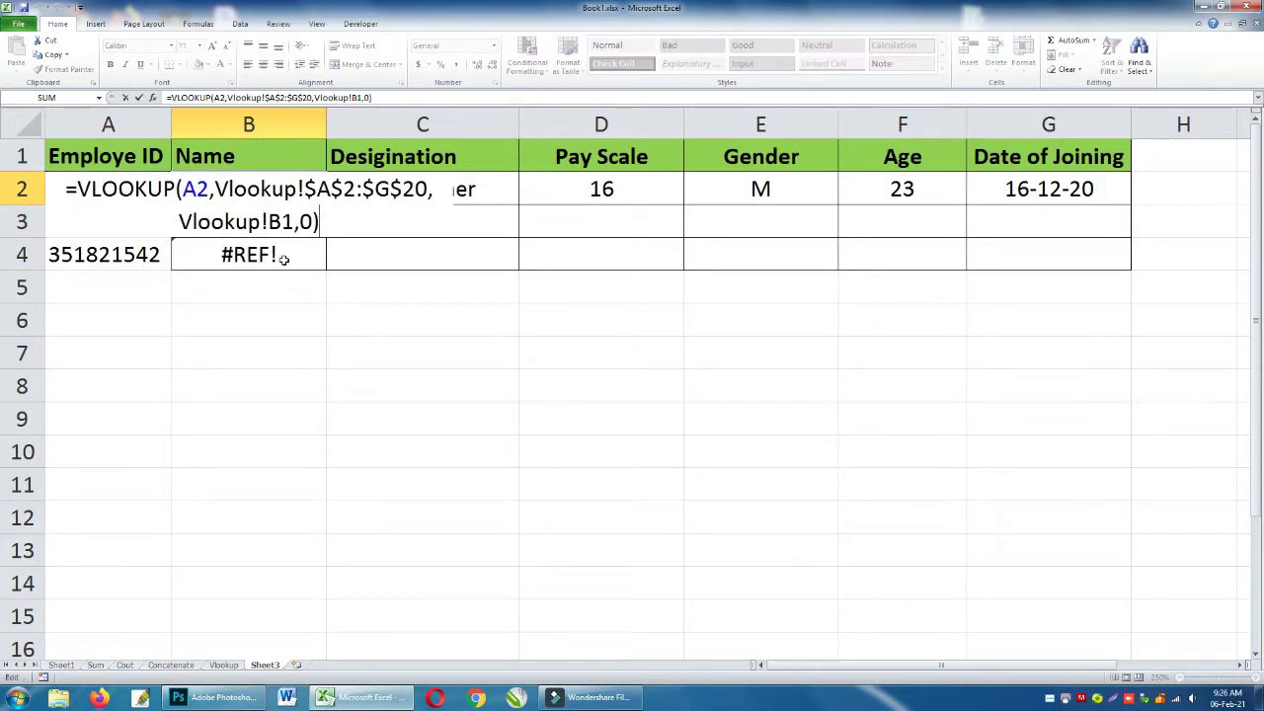
{"action": "double_click", "coordinate": [284, 221]}
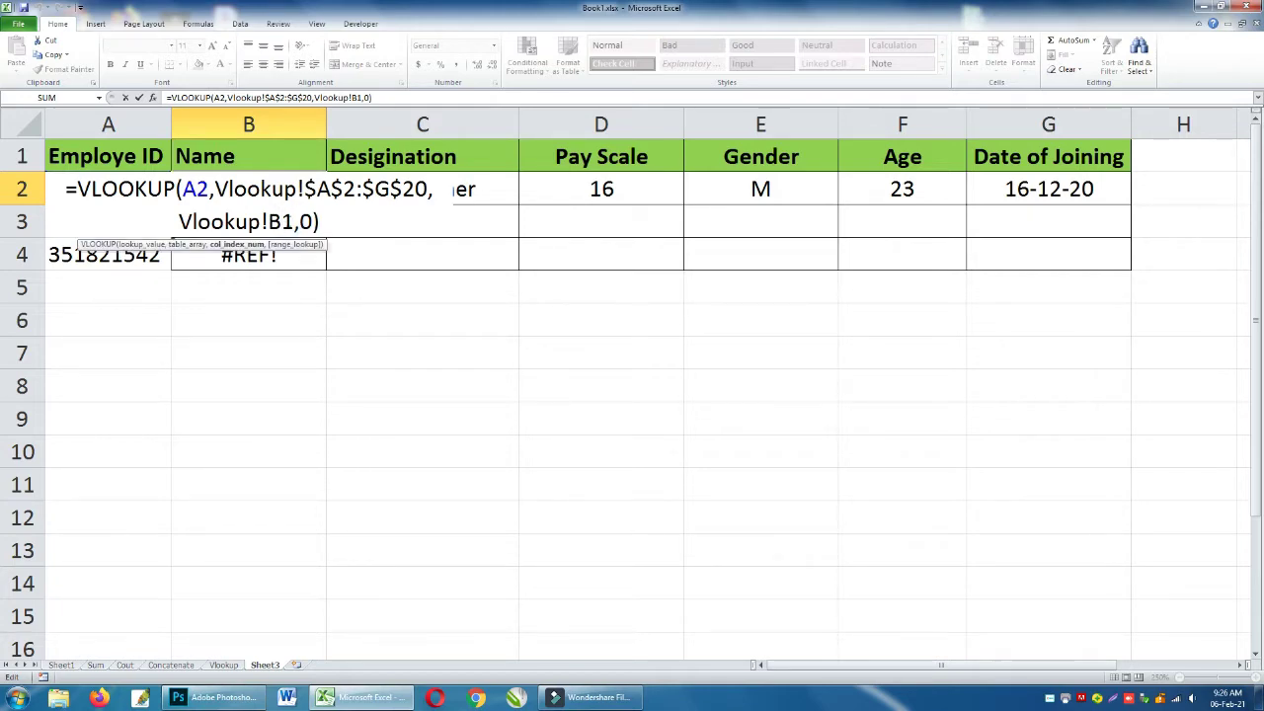
{"action": "key", "text": "F4"}
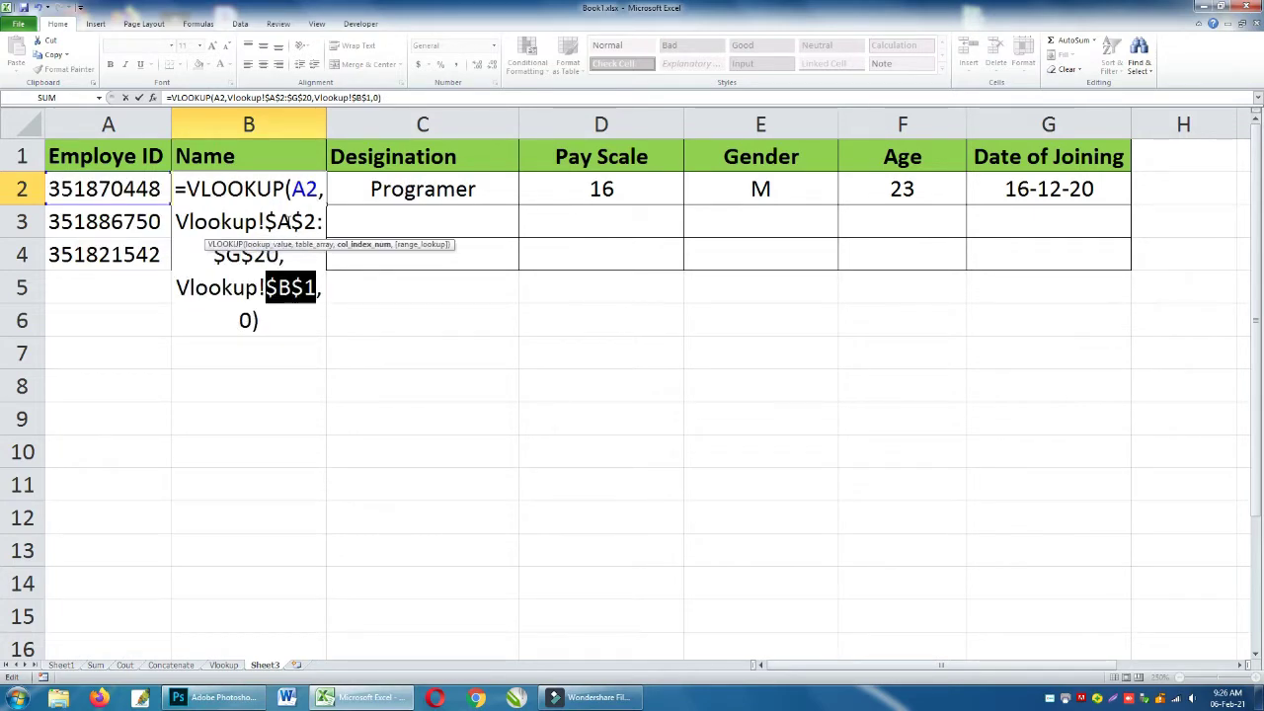
{"action": "key", "text": "Return"}
{"action": "left_click", "coordinate": [293, 199]}
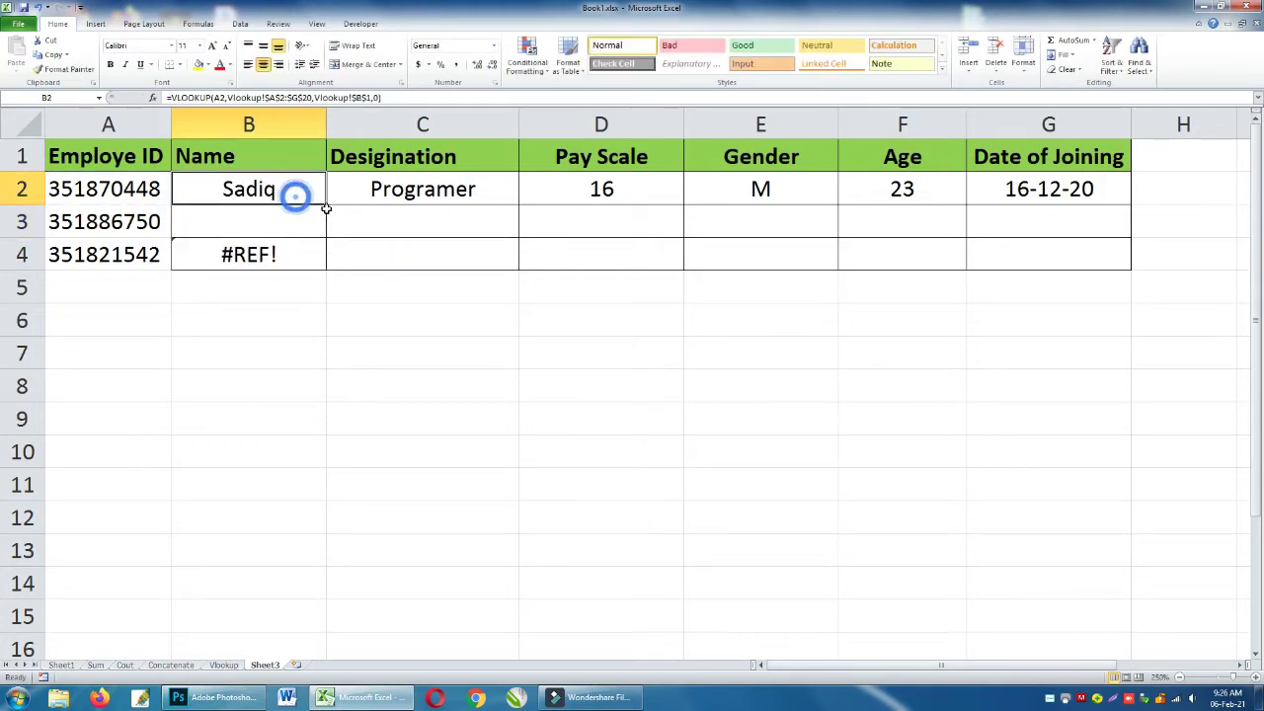
{"action": "left_click_drag", "start_coordinate": [326, 204], "coordinate": [325, 266]}
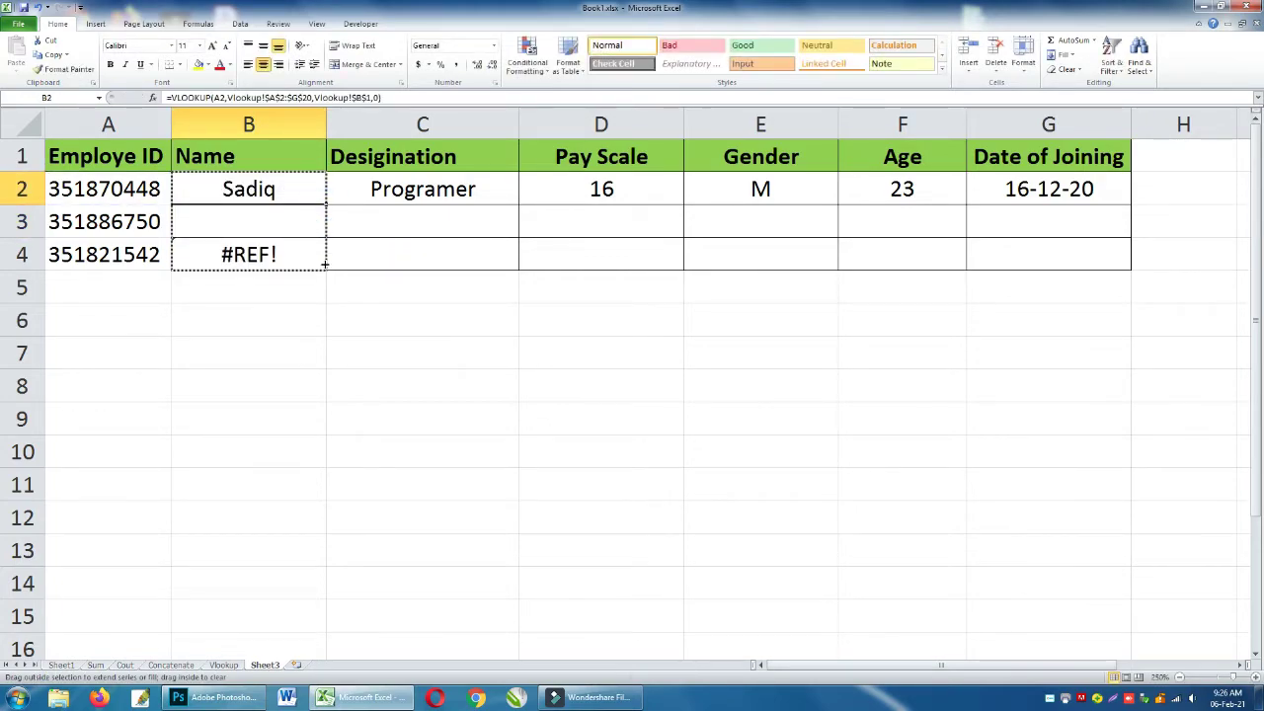
{"action": "left_click", "coordinate": [309, 325]}
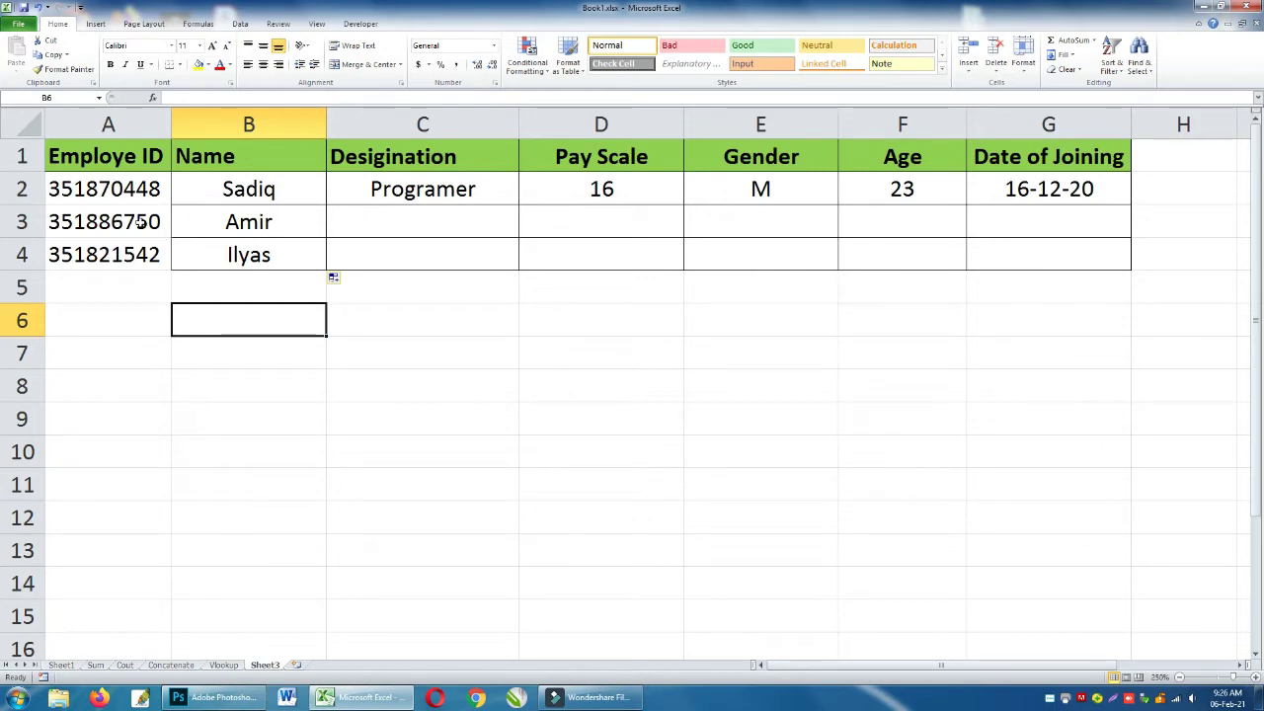
Verify the employee IDs in A3:A4 against the names returned in B3 and B4.
{"action": "left_click", "coordinate": [133, 221]}
{"action": "left_click", "coordinate": [129, 250]}
{"action": "left_click_drag", "start_coordinate": [133, 188], "coordinate": [146, 247]}
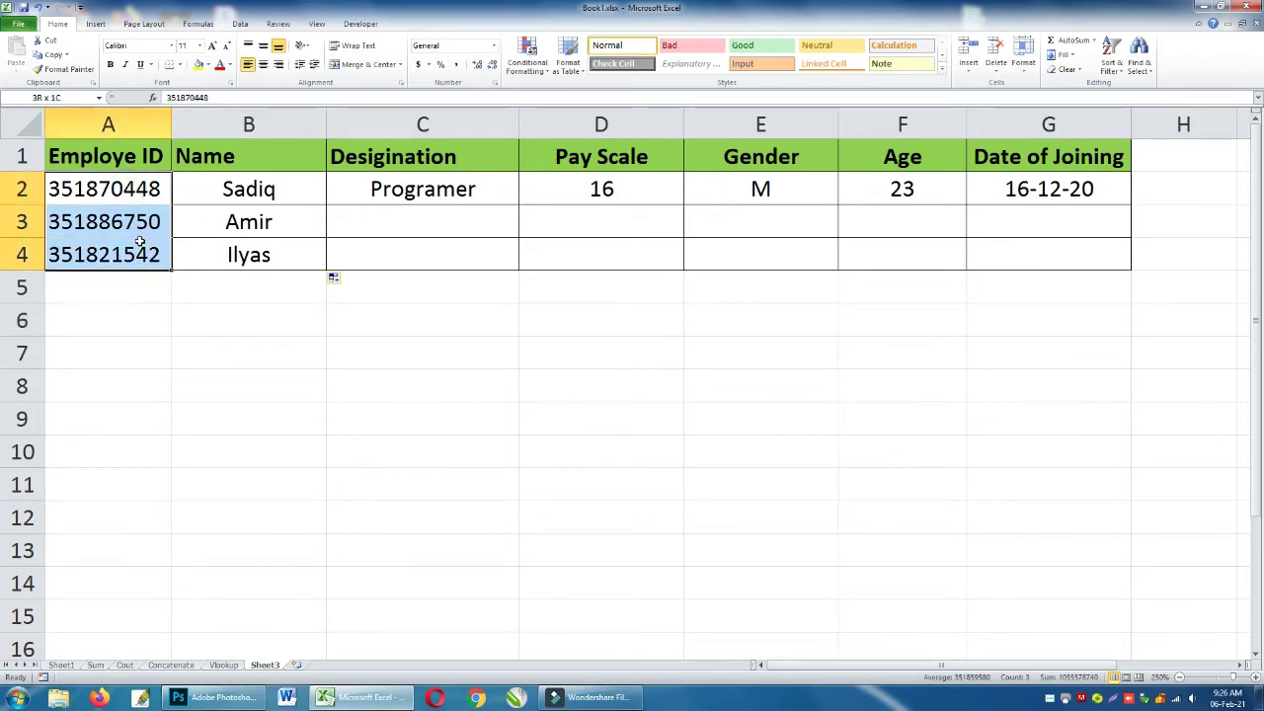
{"action": "left_click", "coordinate": [269, 256]}
{"action": "left_click", "coordinate": [287, 222]}
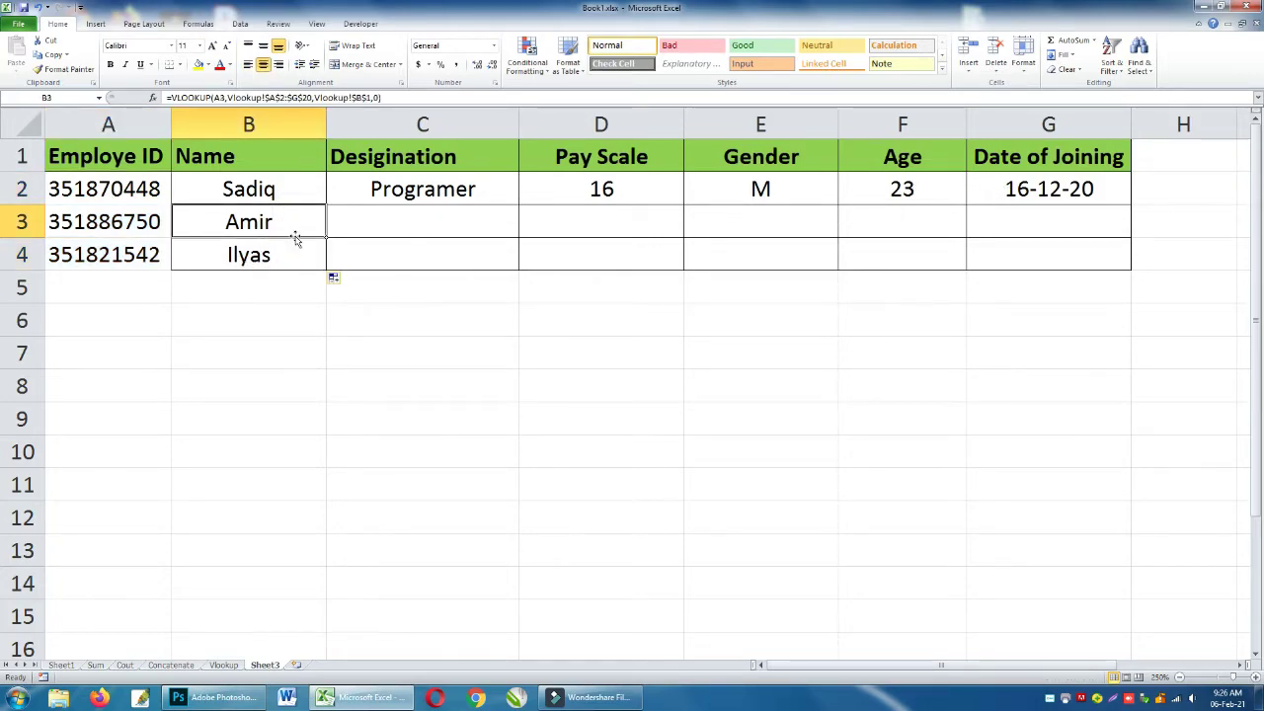
Change B3's references to $A$3 and $B1, then fill across to G3 (DEO, 12, M, 19, 44180).
{"action": "double_click", "coordinate": [300, 226]}
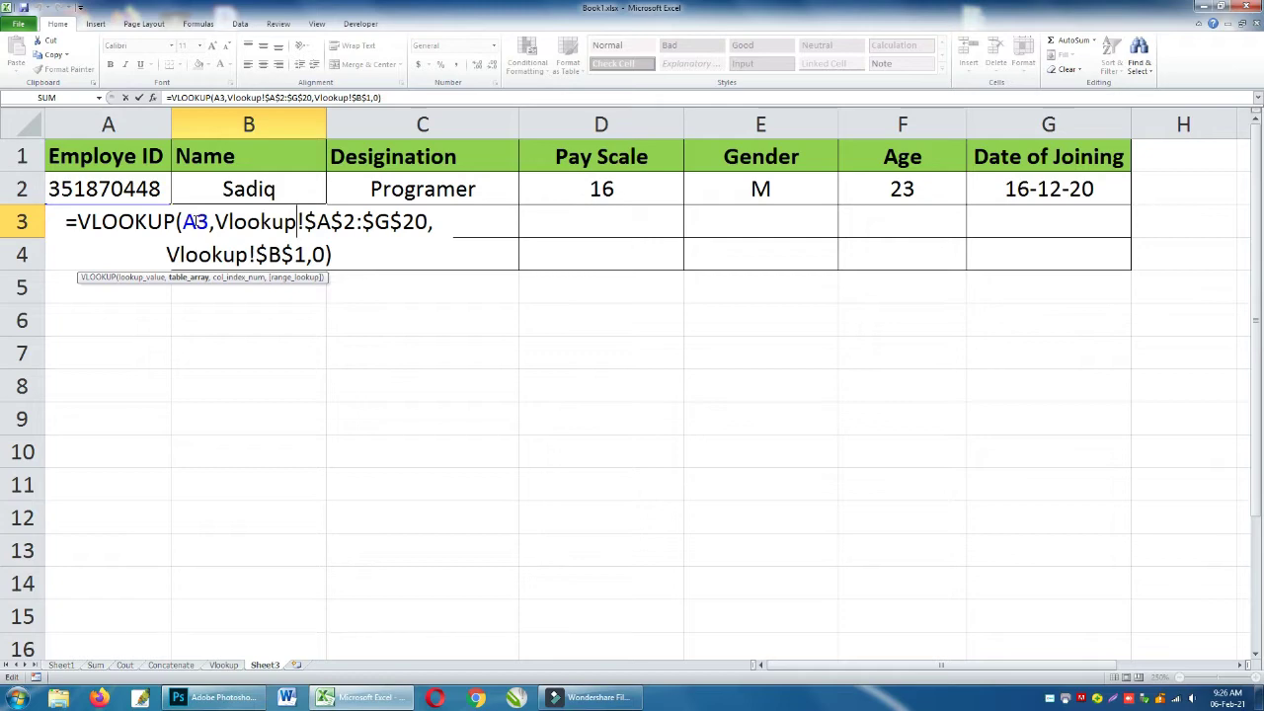
{"action": "left_click", "coordinate": [195, 221]}
{"action": "key", "text": "F4"}
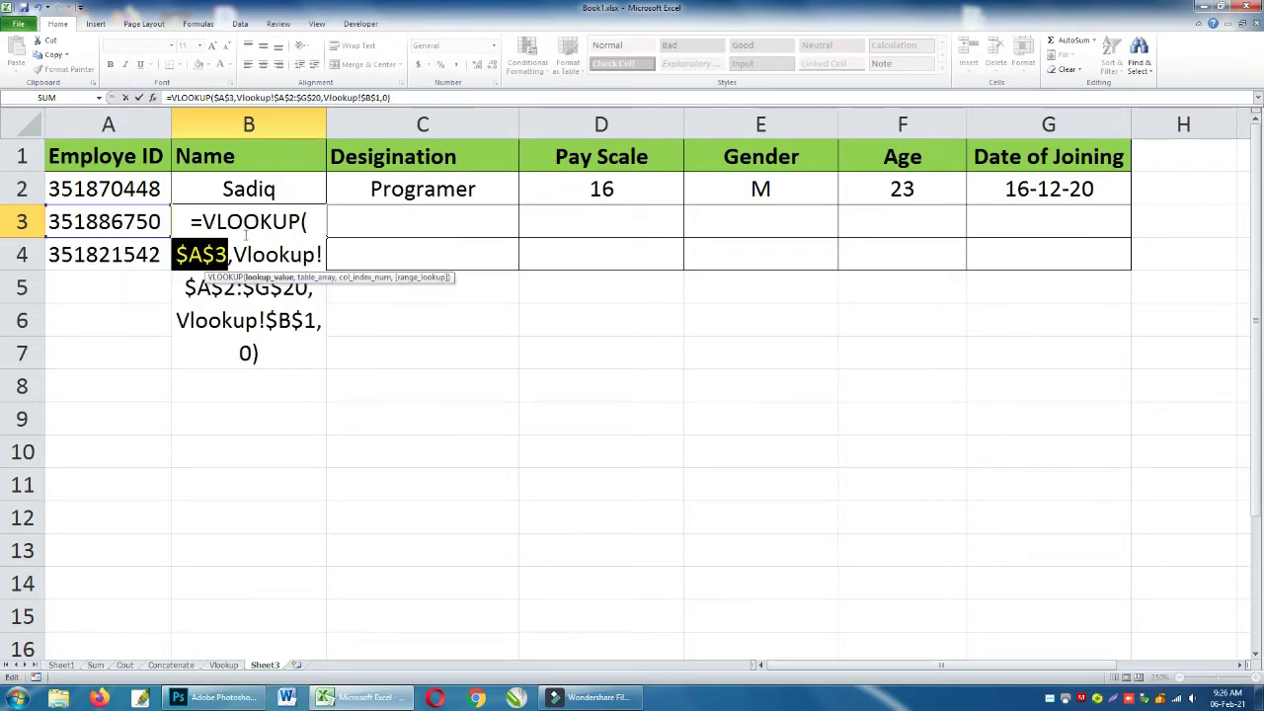
{"action": "left_click", "coordinate": [300, 321]}
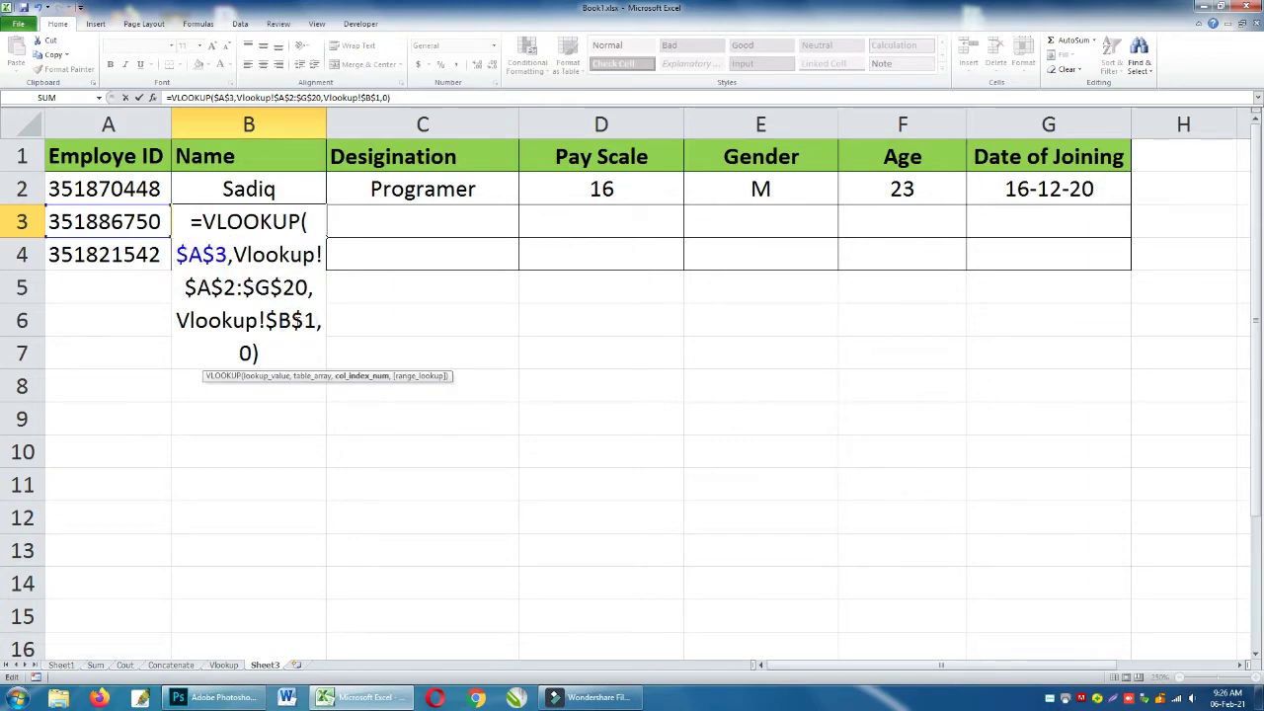
{"action": "key", "text": "F4"}
{"action": "key", "text": "F4"}
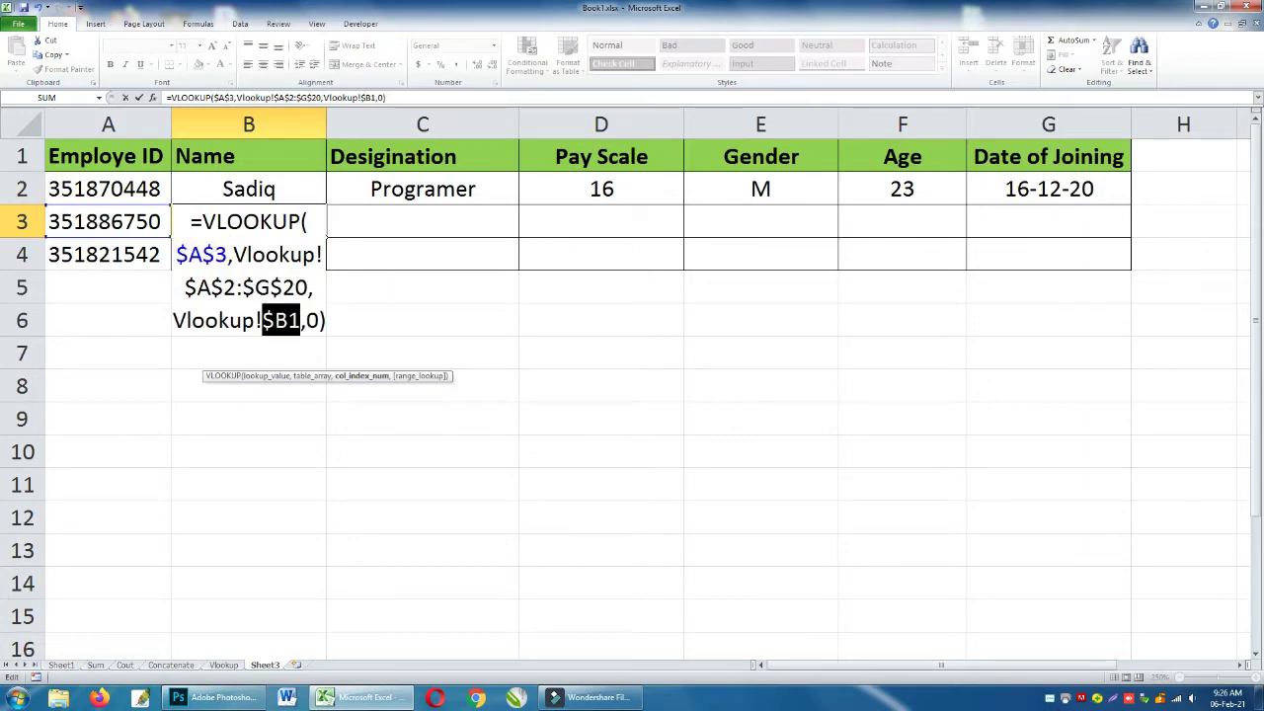
{"action": "key", "text": "Return"}
{"action": "left_click", "coordinate": [282, 213]}
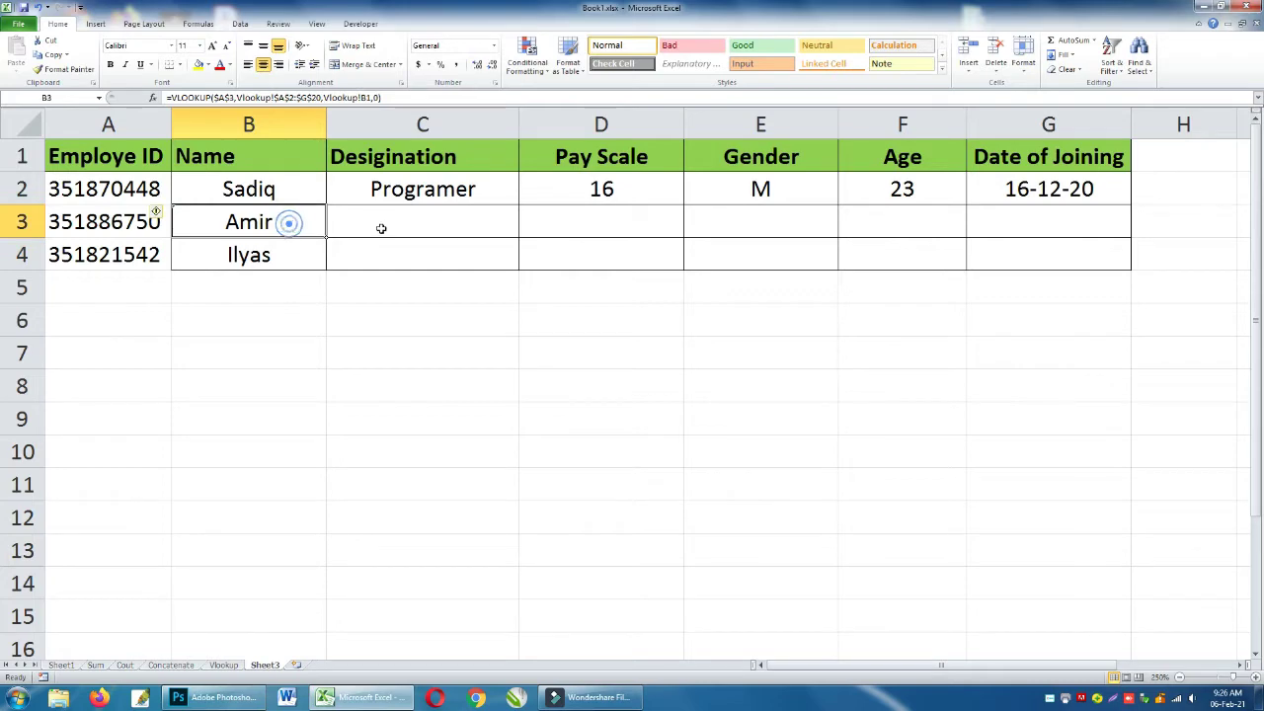
{"action": "mouse_move", "coordinate": [326, 237]}
{"action": "left_mouse_down"}
{"action": "mouse_move", "coordinate": [563, 238]}
{"action": "mouse_move", "coordinate": [959, 200]}
{"action": "mouse_move", "coordinate": [1061, 213]}
{"action": "mouse_move", "coordinate": [1067, 225]}
{"action": "left_mouse_up"}
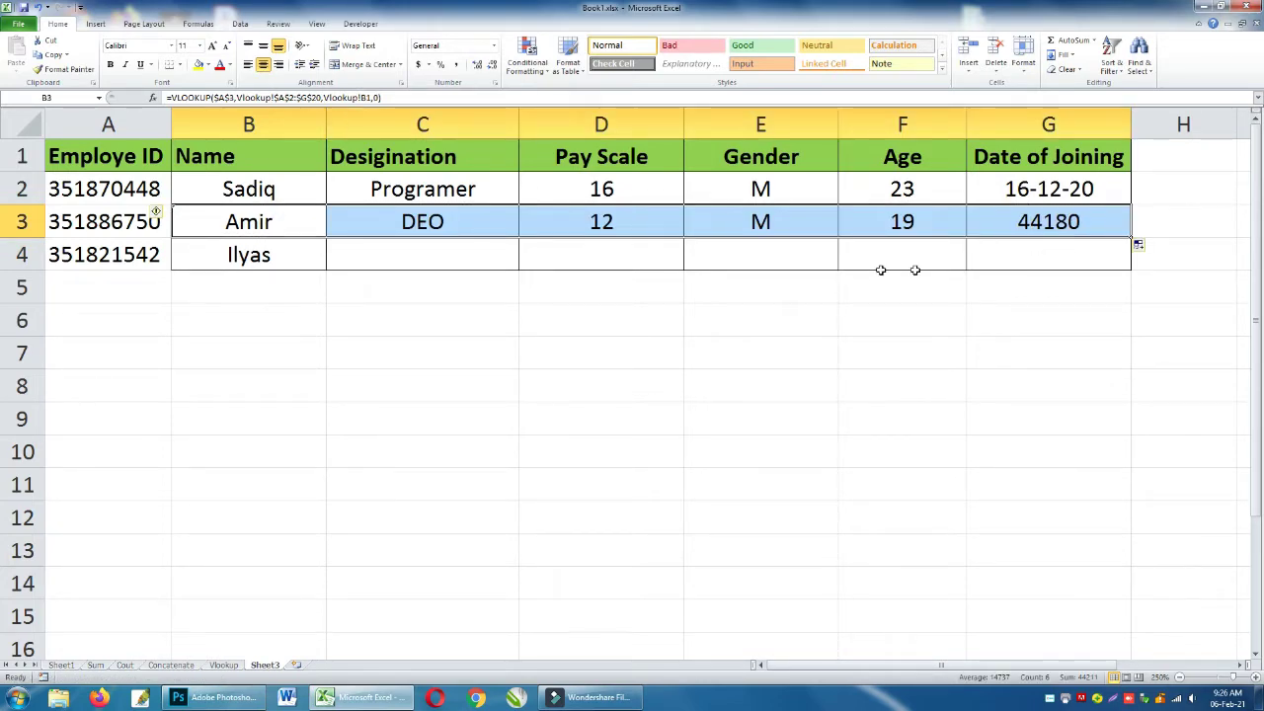
Change B4's references to $B1 and $A$4, then fill across to G4 (DEO, 12, M, 22, 44184).
{"action": "left_click", "coordinate": [302, 254]}
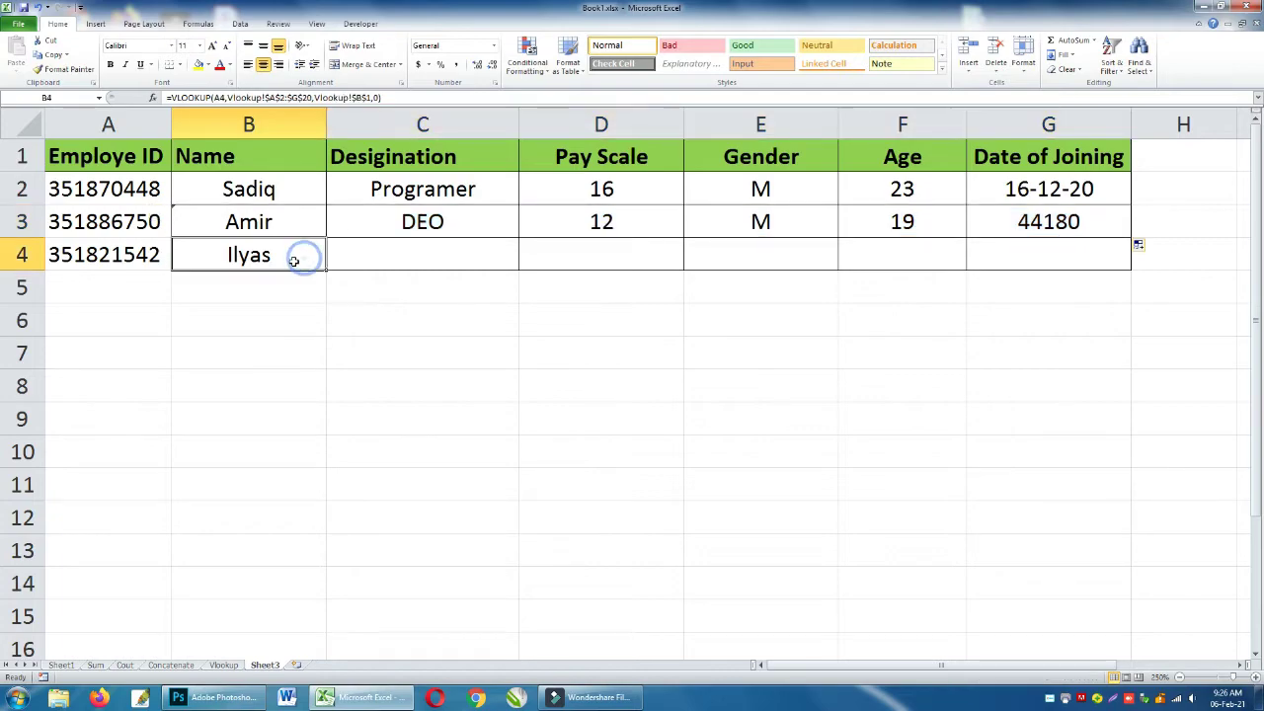
{"action": "double_click", "coordinate": [302, 254]}
{"action": "left_click", "coordinate": [302, 286]}
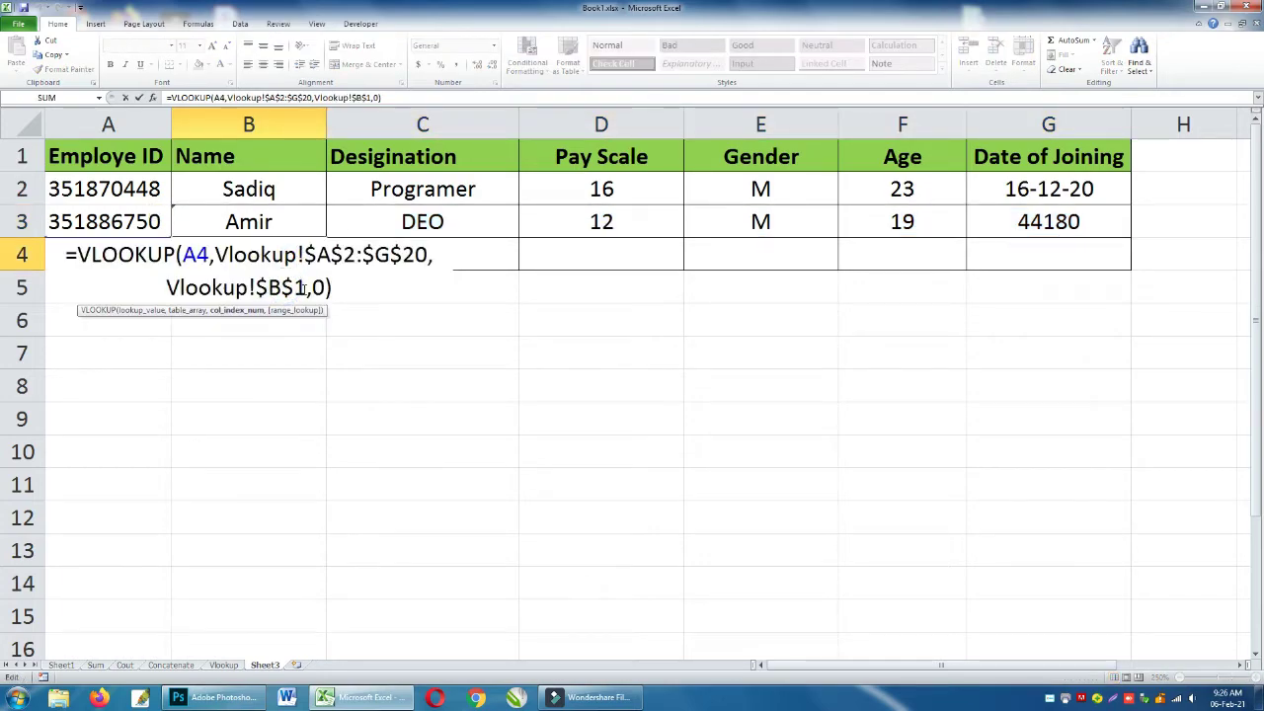
{"action": "key", "text": "F4"}
{"action": "key", "text": "F4"}
{"action": "key", "text": "F4"}
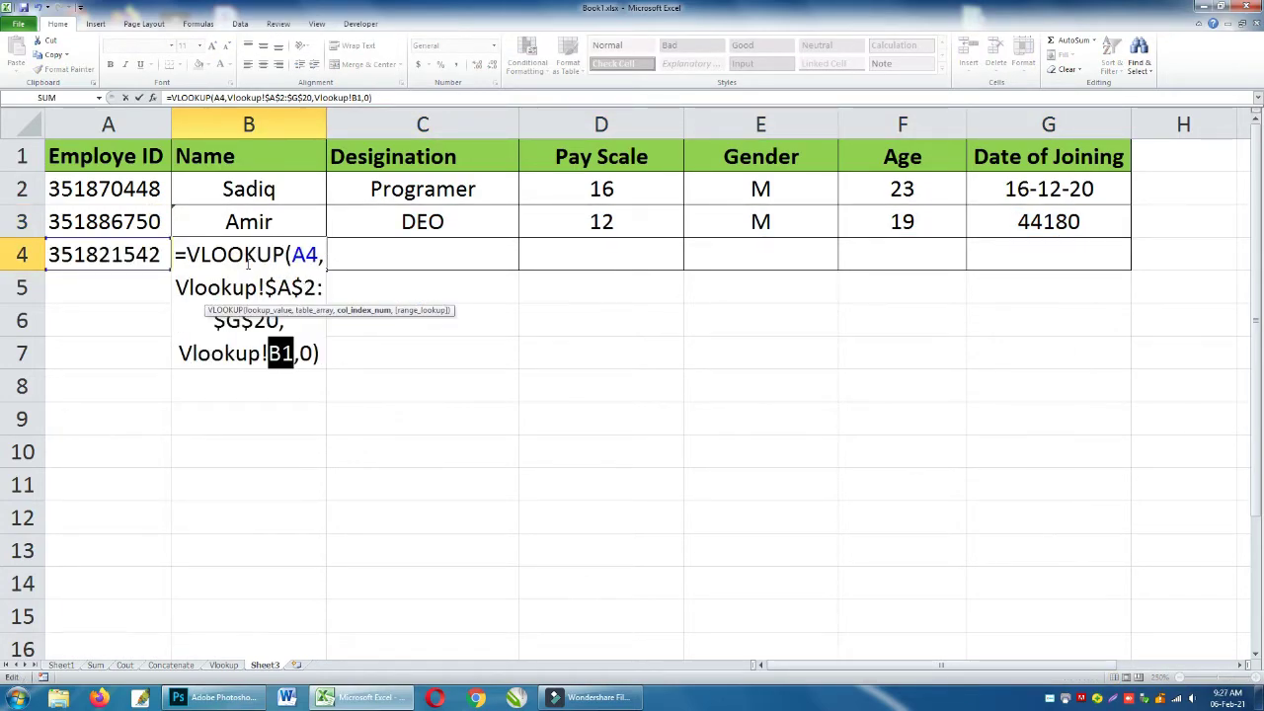
{"action": "left_click", "coordinate": [312, 255]}
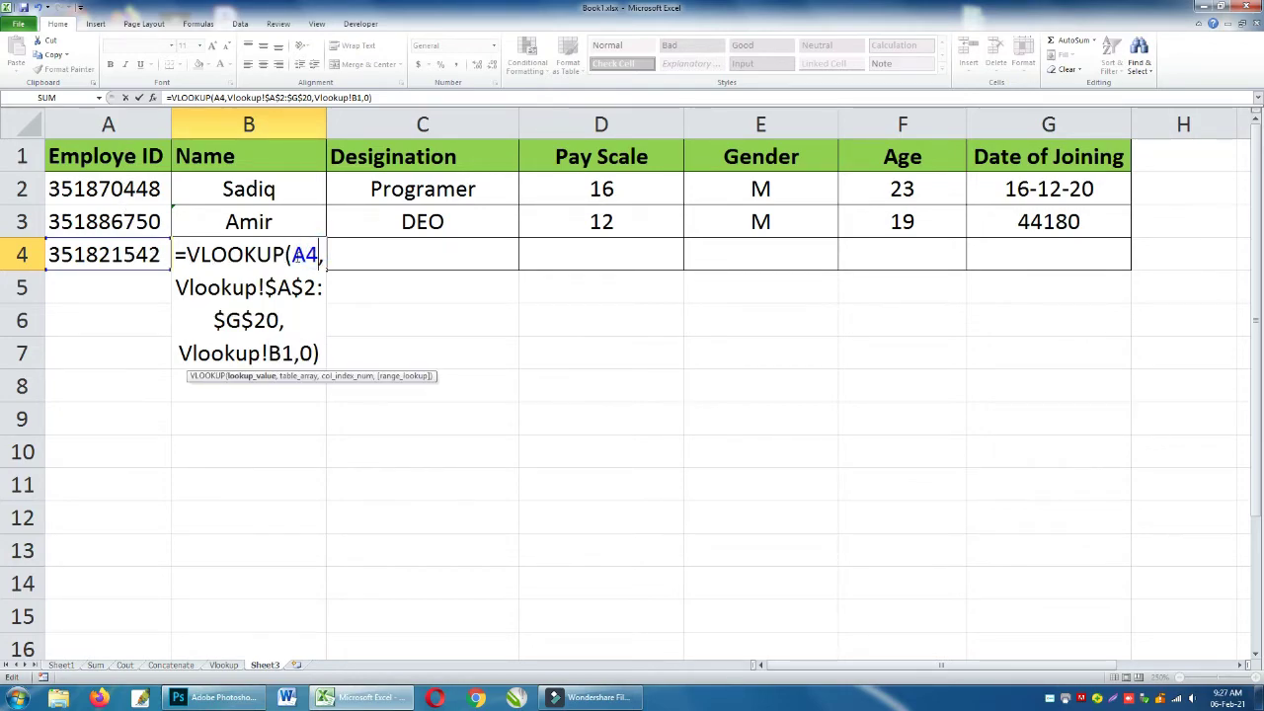
{"action": "key", "text": "F4"}
{"action": "key", "text": "F4"}
{"action": "key", "text": "F4"}
{"action": "key", "text": "F4"}
{"action": "key", "text": "F4"}
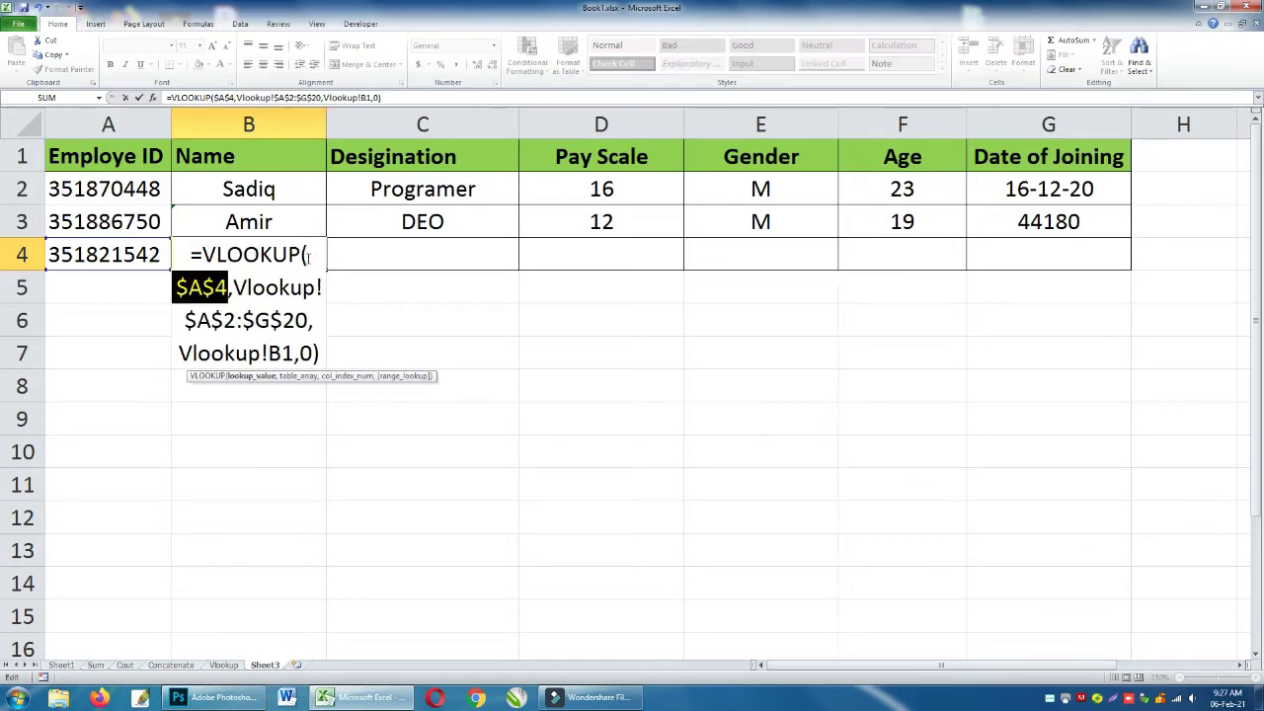
{"action": "key", "text": "Return"}
{"action": "left_click", "coordinate": [270, 246]}
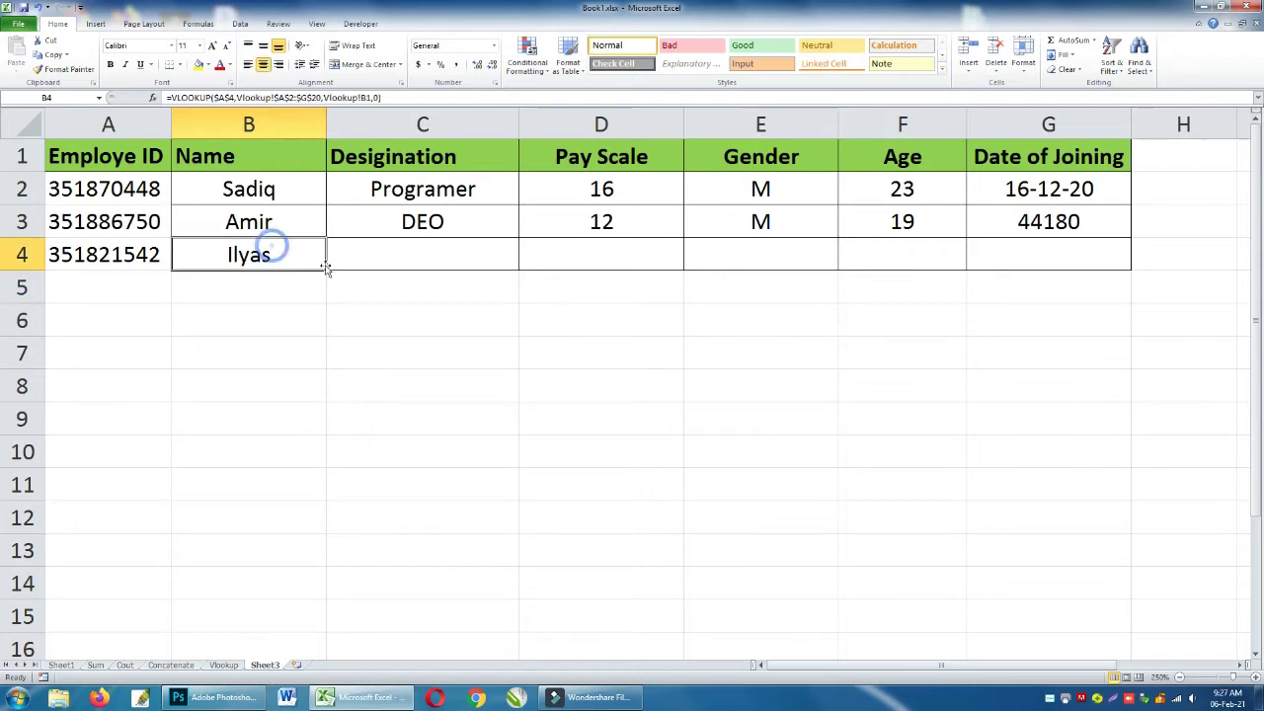
{"action": "left_click", "coordinate": [332, 269]}
{"action": "left_click", "coordinate": [279, 263]}
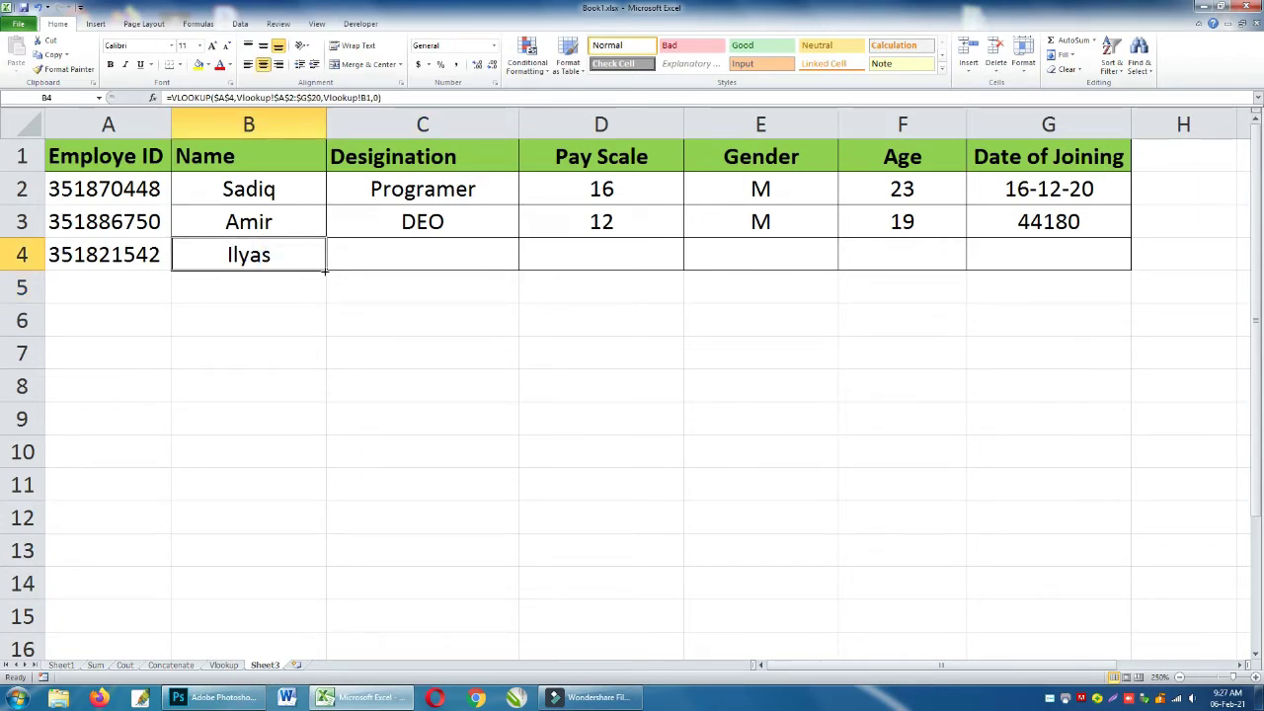
{"action": "left_click_drag", "start_coordinate": [323, 269], "coordinate": [1080, 253]}
{"action": "left_click", "coordinate": [1061, 353]}
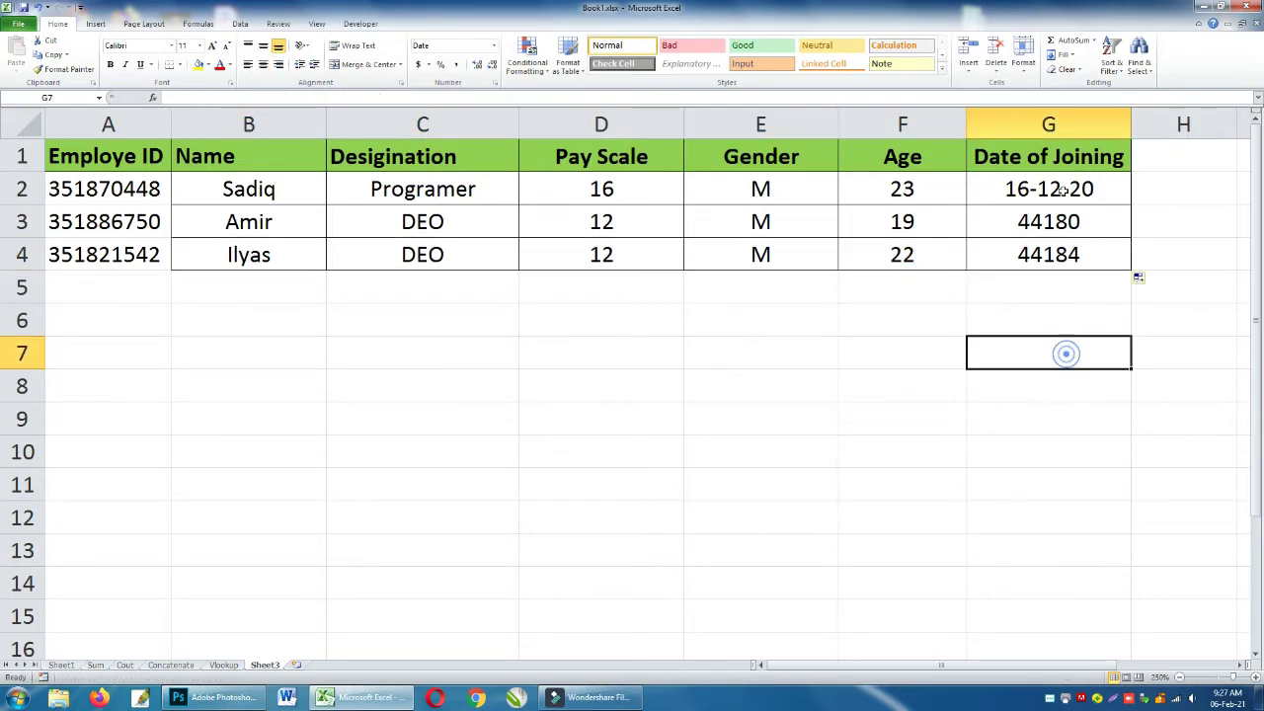
Apply the Date format to column G so joining dates read 16-12-20, 15-12-20 and 19-12-20.
{"action": "right_click", "coordinate": [1068, 126]}
{"action": "left_click", "coordinate": [1112, 261]}
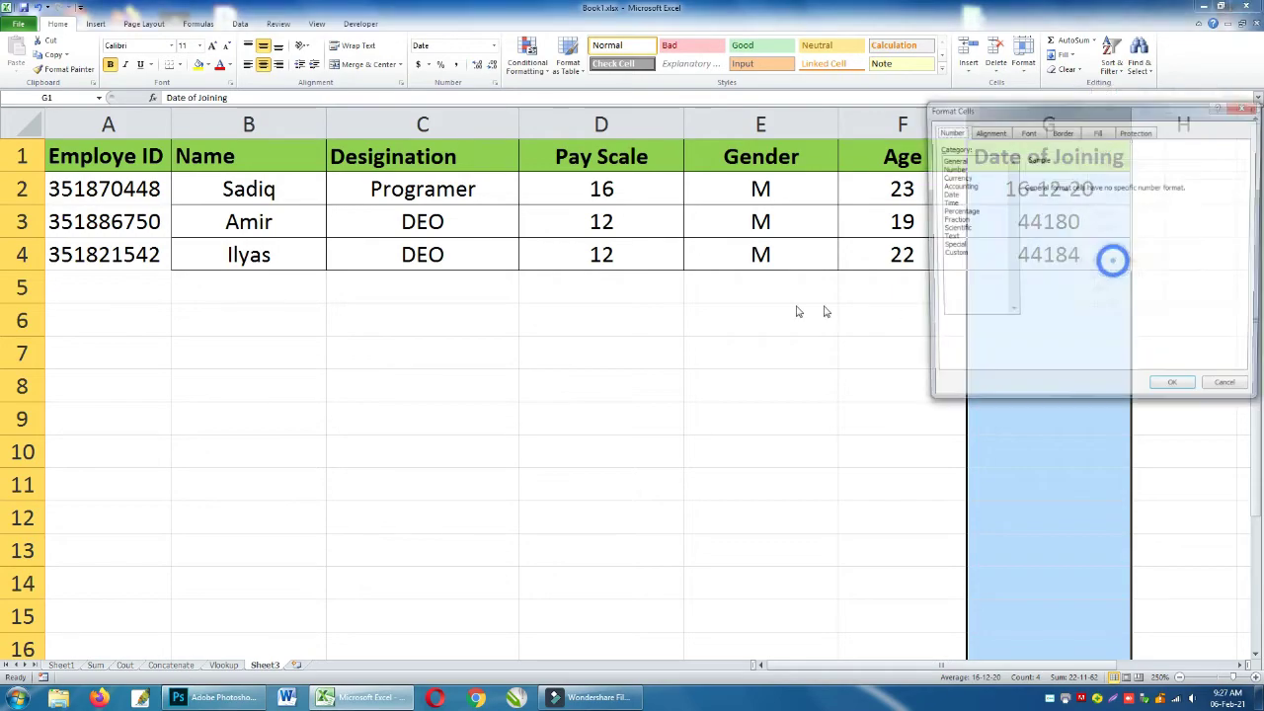
{"action": "left_click", "coordinate": [954, 197]}
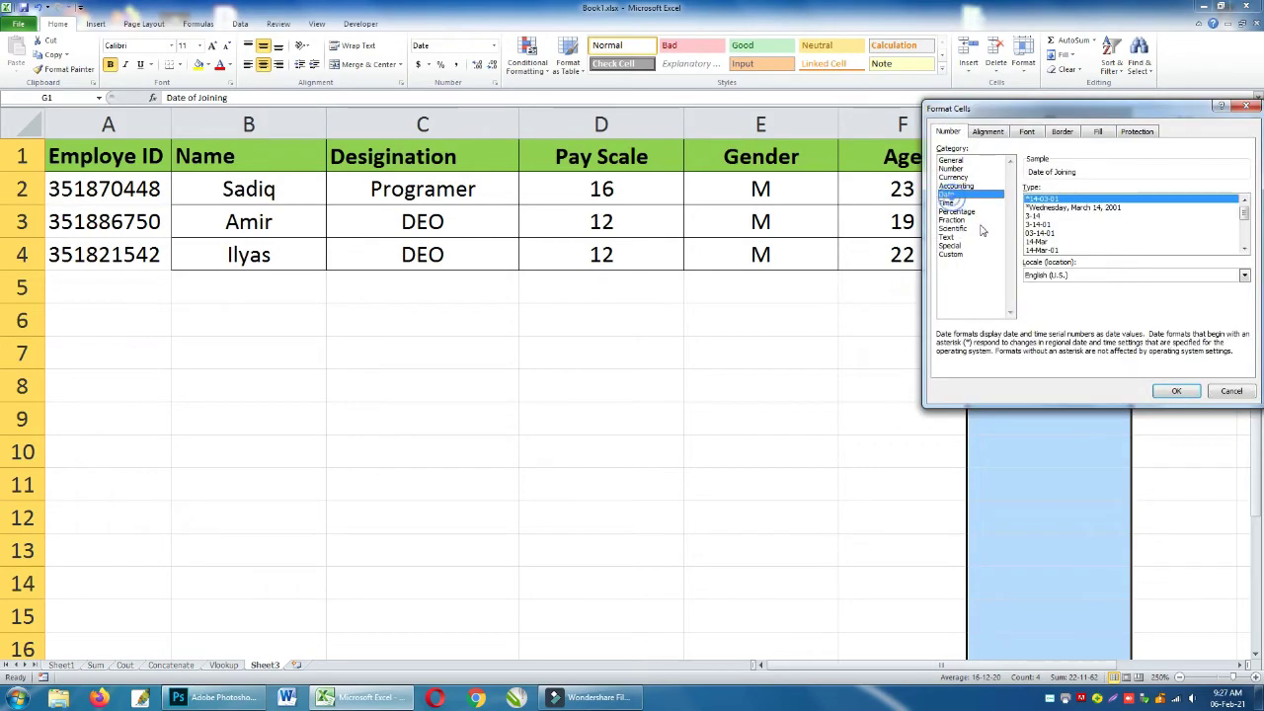
{"action": "left_click", "coordinate": [1164, 391]}
{"action": "left_click", "coordinate": [1106, 318]}
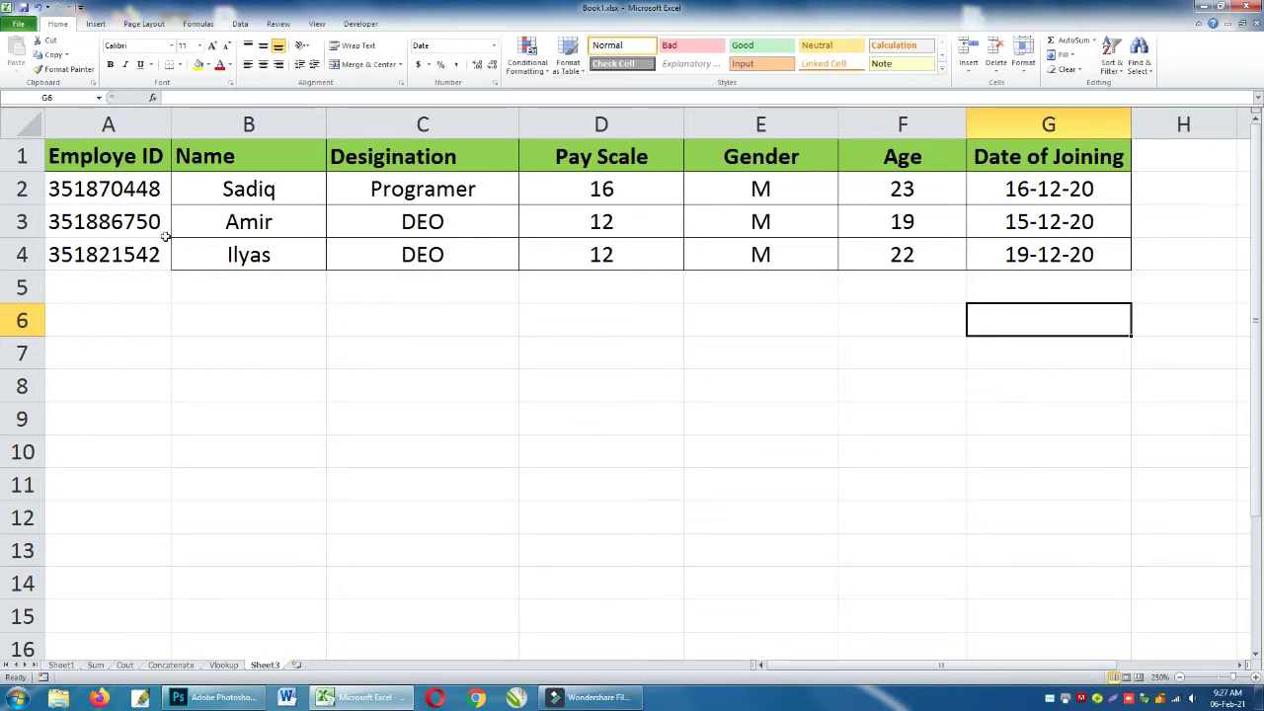
Copy the Employee ID from Vlookup!A11 into Sheet3's A4, then return to the Vlookup sheet.
{"action": "left_click", "coordinate": [219, 665]}
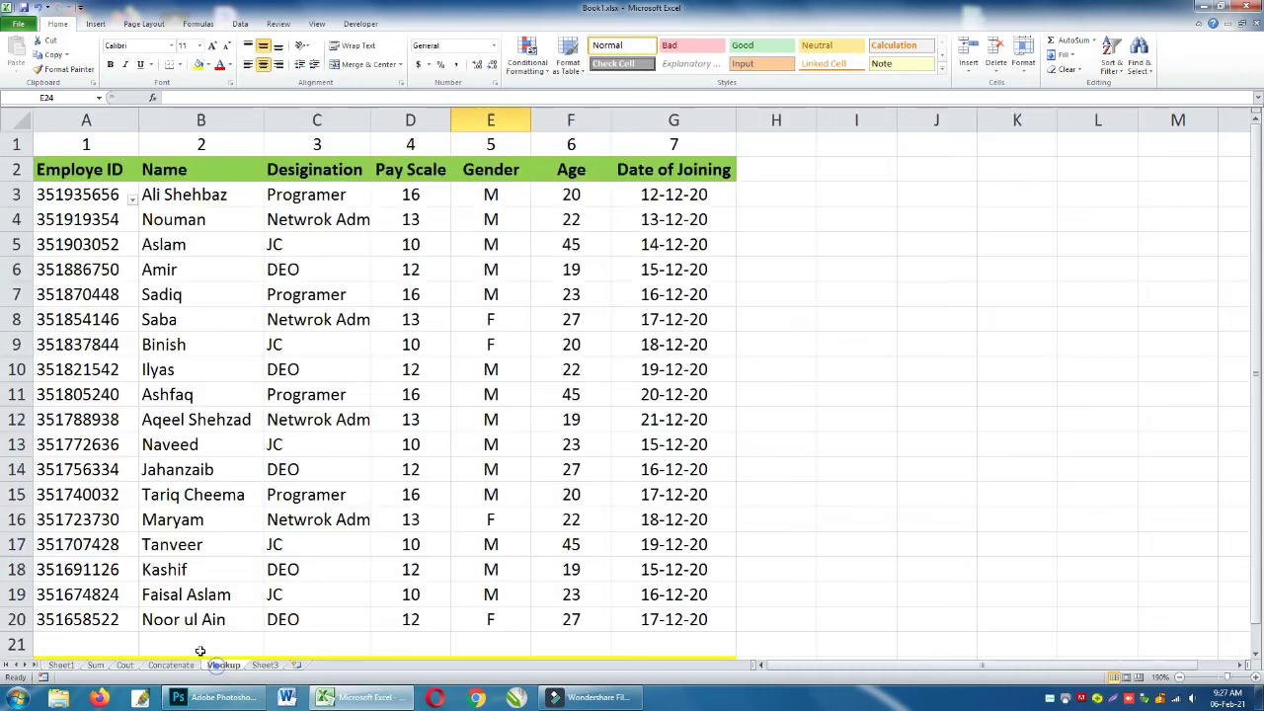
{"action": "left_click", "coordinate": [103, 385]}
{"action": "key", "text": "ctrl+c"}
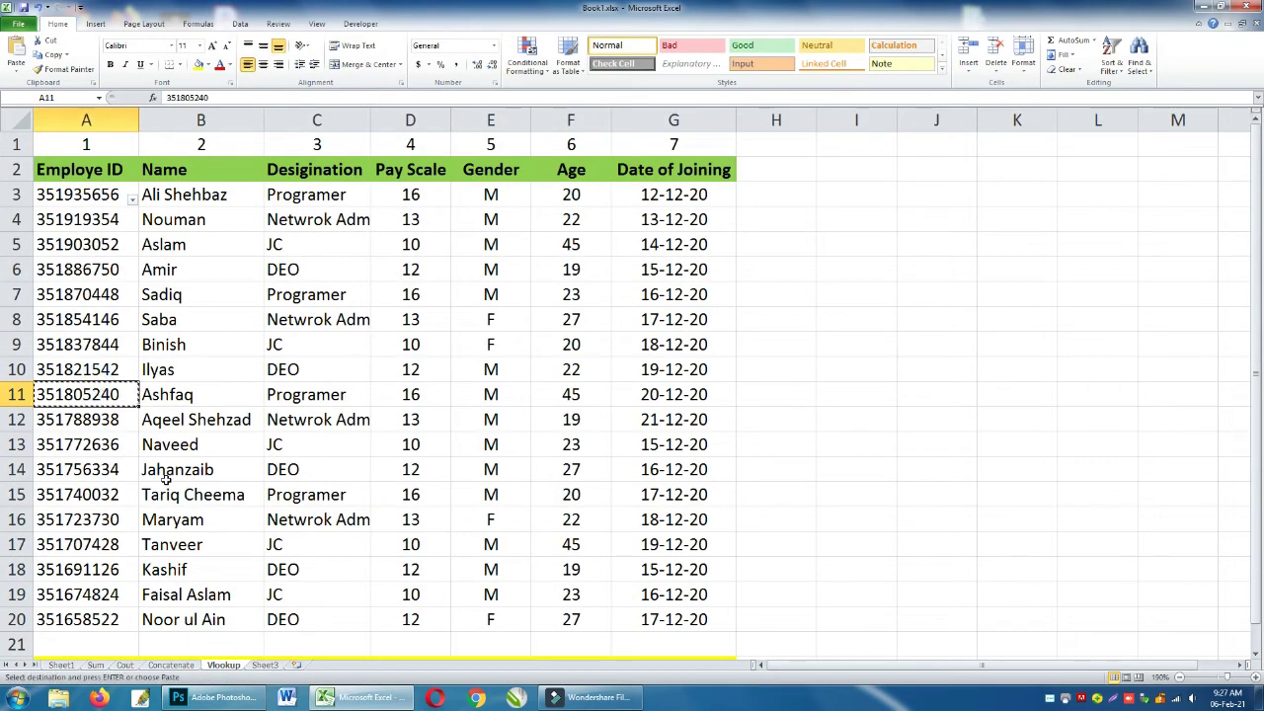
{"action": "left_click", "coordinate": [265, 665]}
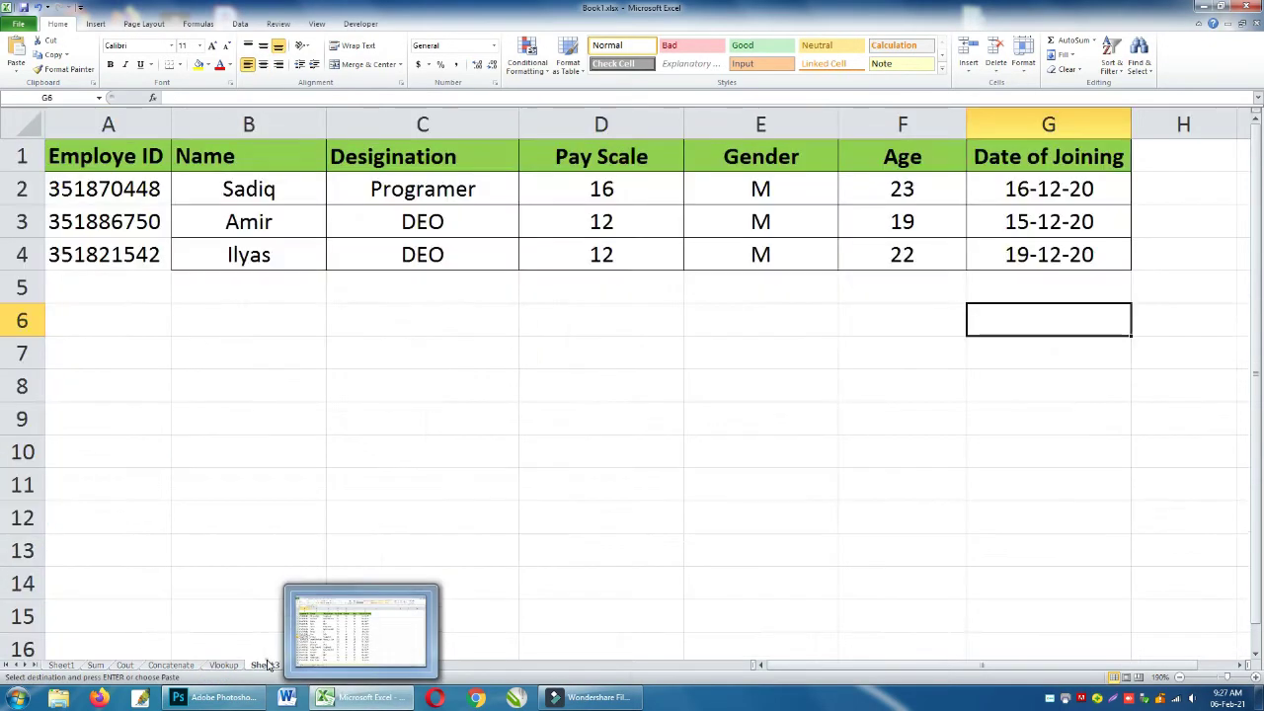
{"action": "left_click", "coordinate": [112, 255]}
{"action": "key", "text": "ctrl+v"}
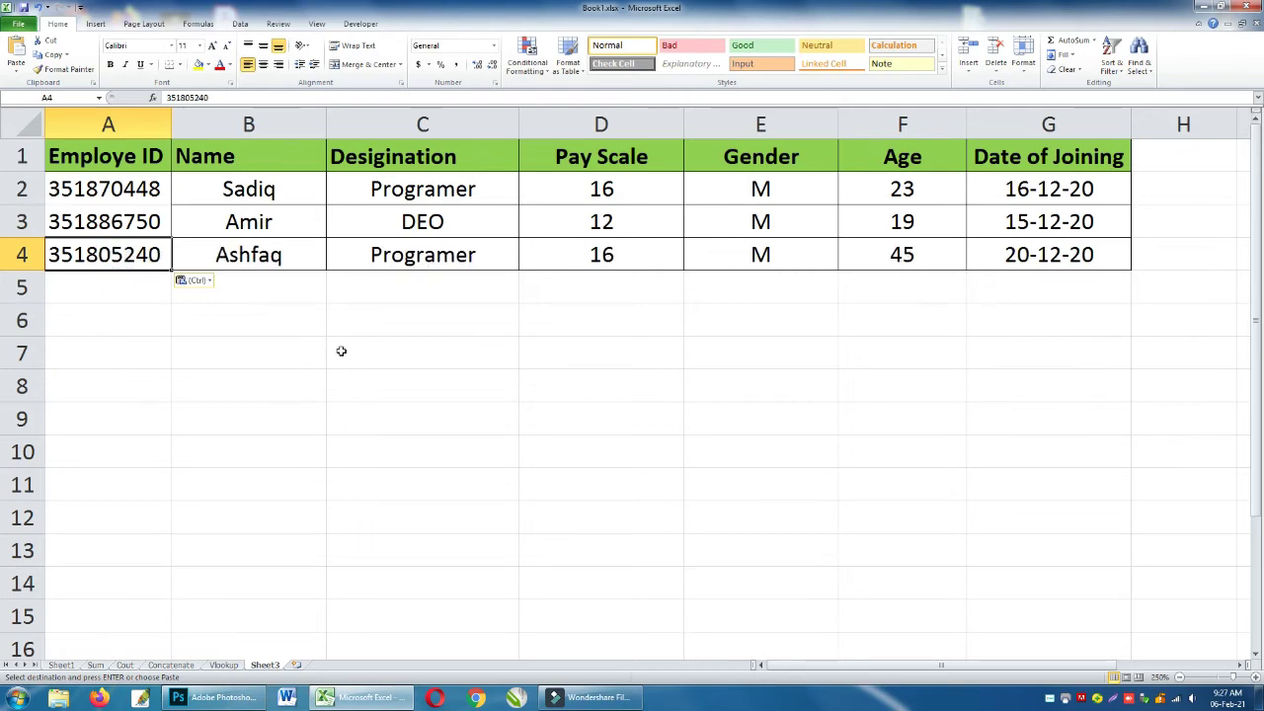
{"action": "left_click", "coordinate": [340, 350]}
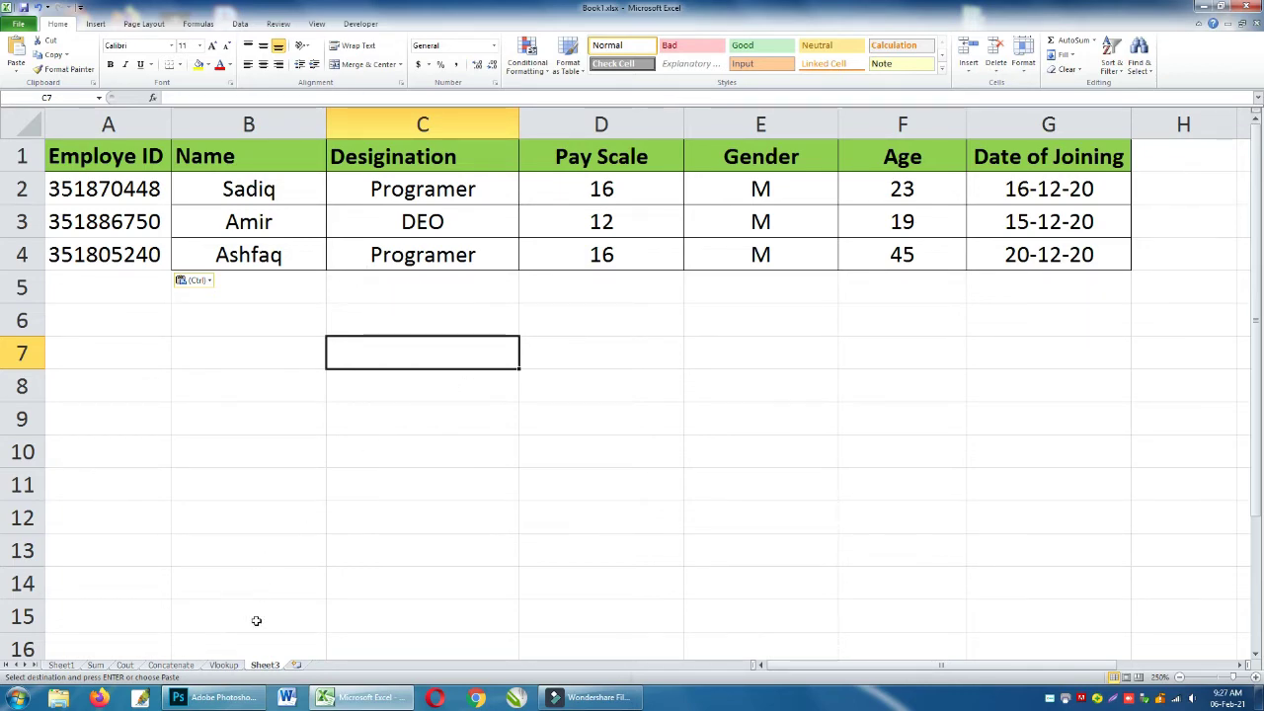
{"action": "left_click", "coordinate": [229, 667]}
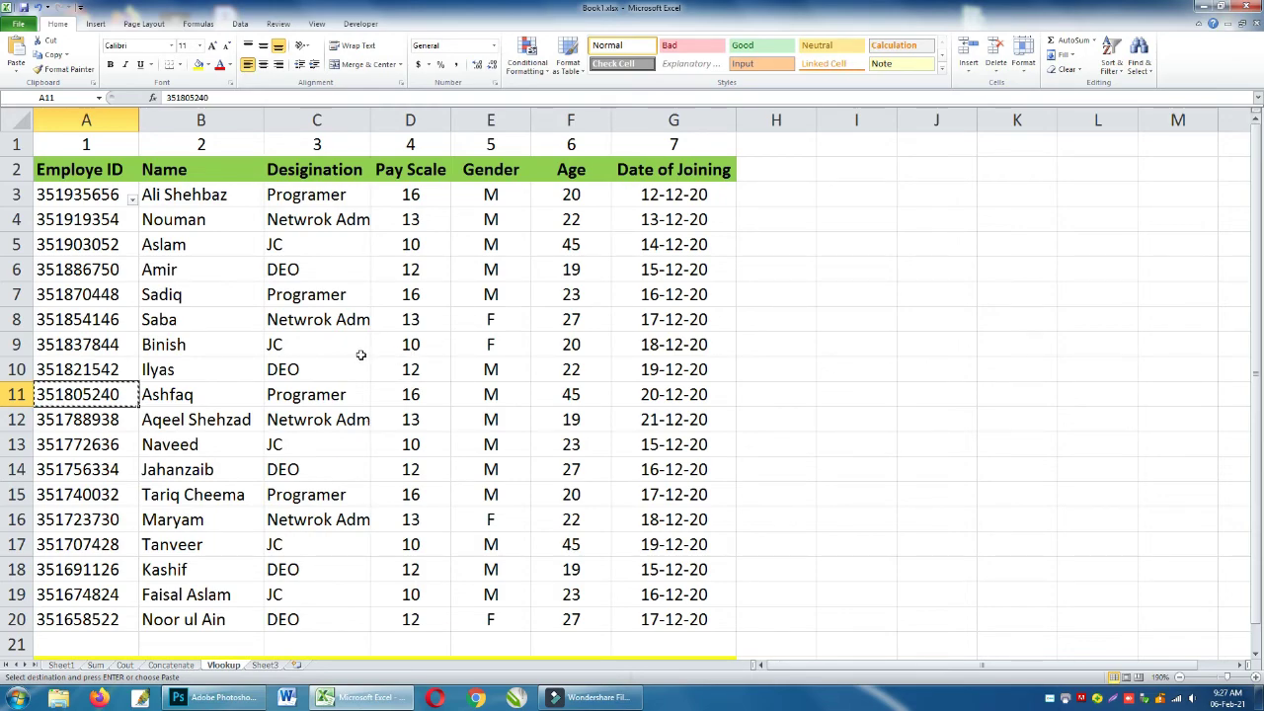
Clear the copy marquee and return to Sheet3, where all three employee lookup rows are filled.
{"action": "key", "text": "Escape"}
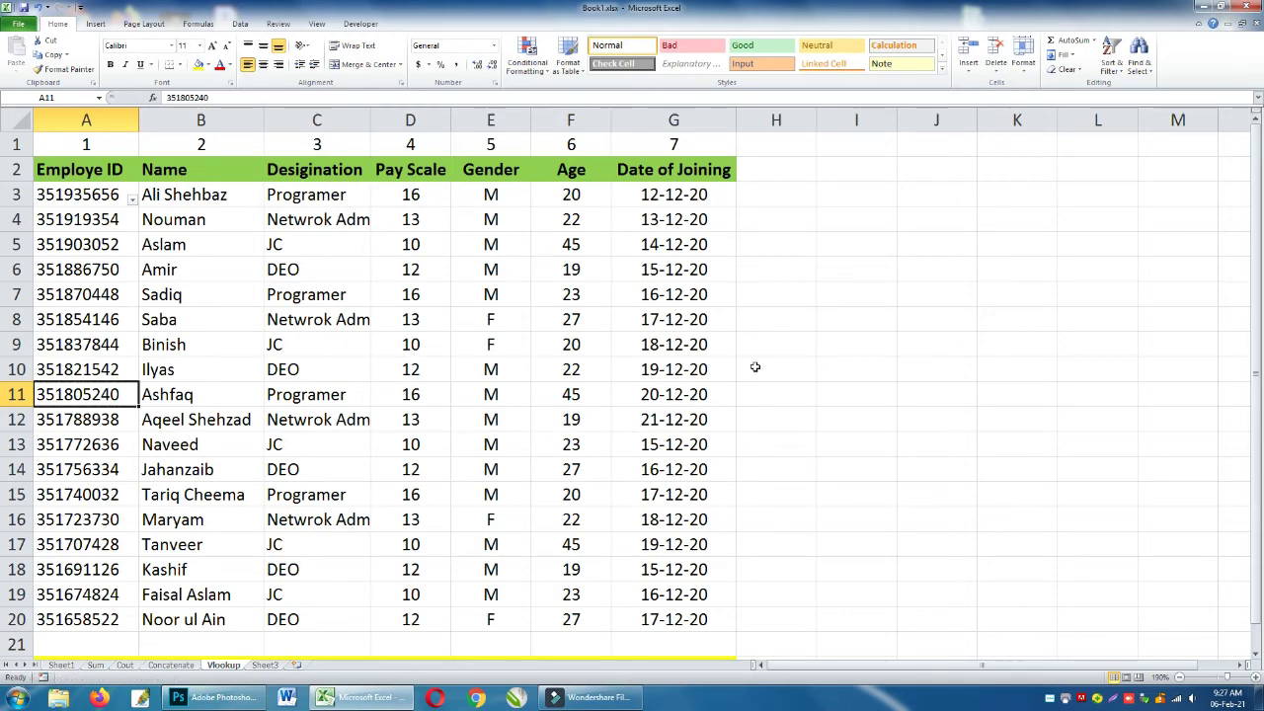
{"action": "left_click", "coordinate": [754, 367]}
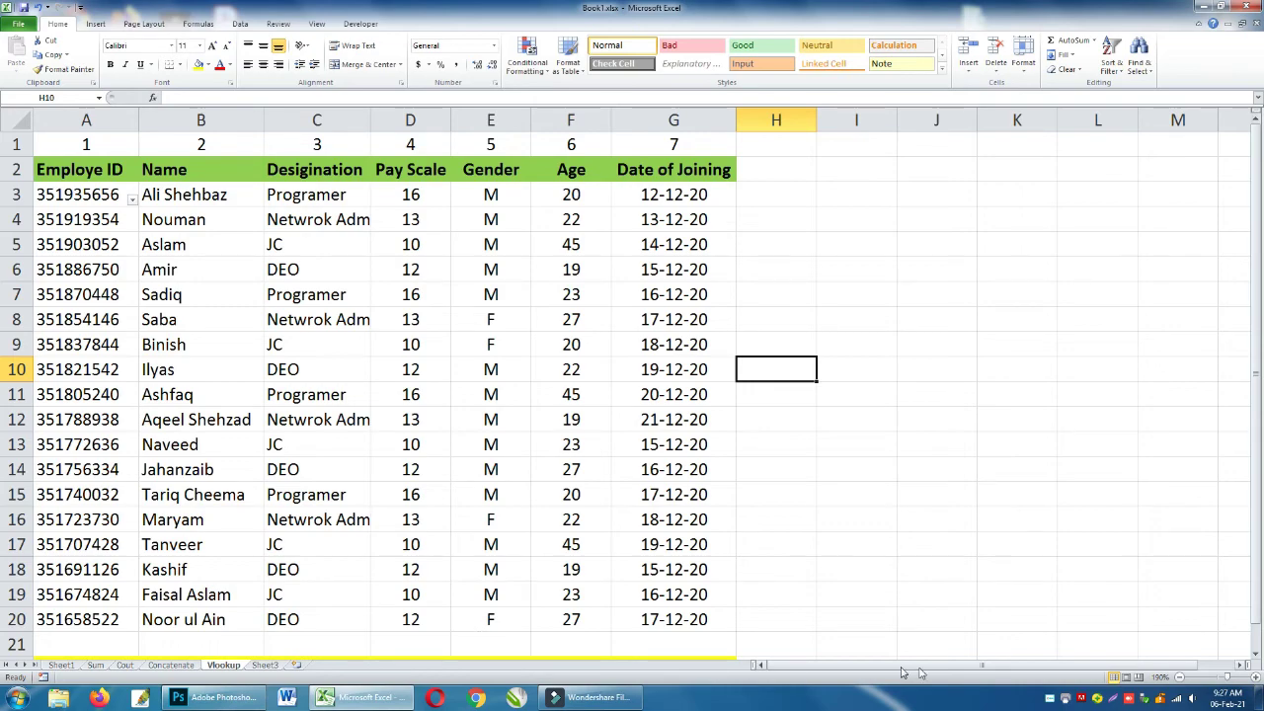
{"action": "left_click_drag", "start_coordinate": [918, 666], "coordinate": [1054, 666]}
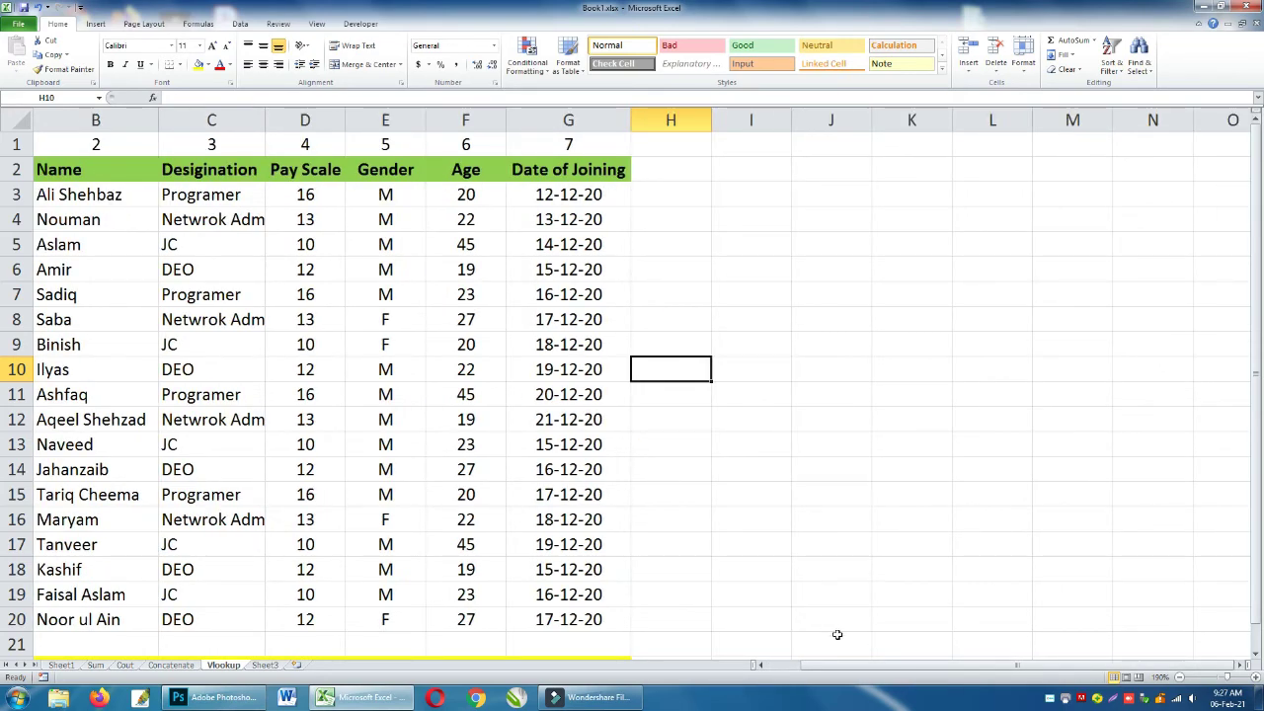
{"action": "left_click_drag", "start_coordinate": [857, 668], "coordinate": [846, 666]}
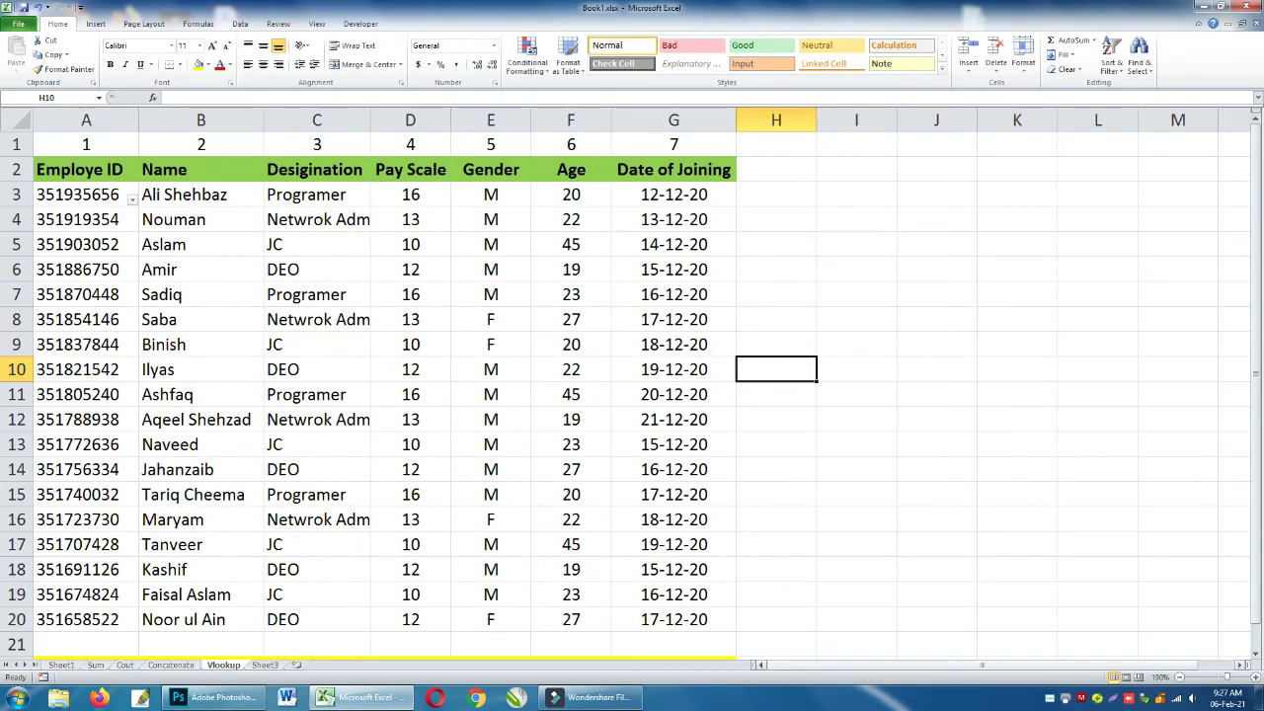
{"action": "mouse_move", "coordinate": [596, 691]}
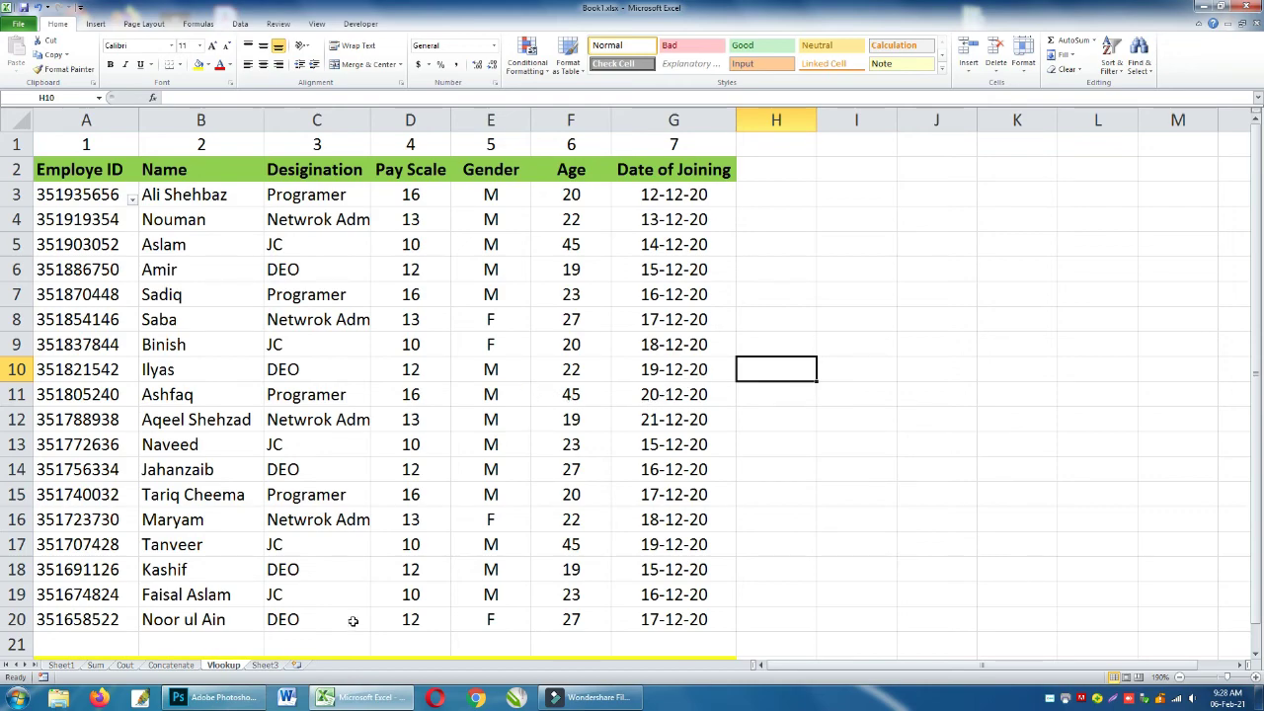
{"action": "left_click", "coordinate": [264, 665]}
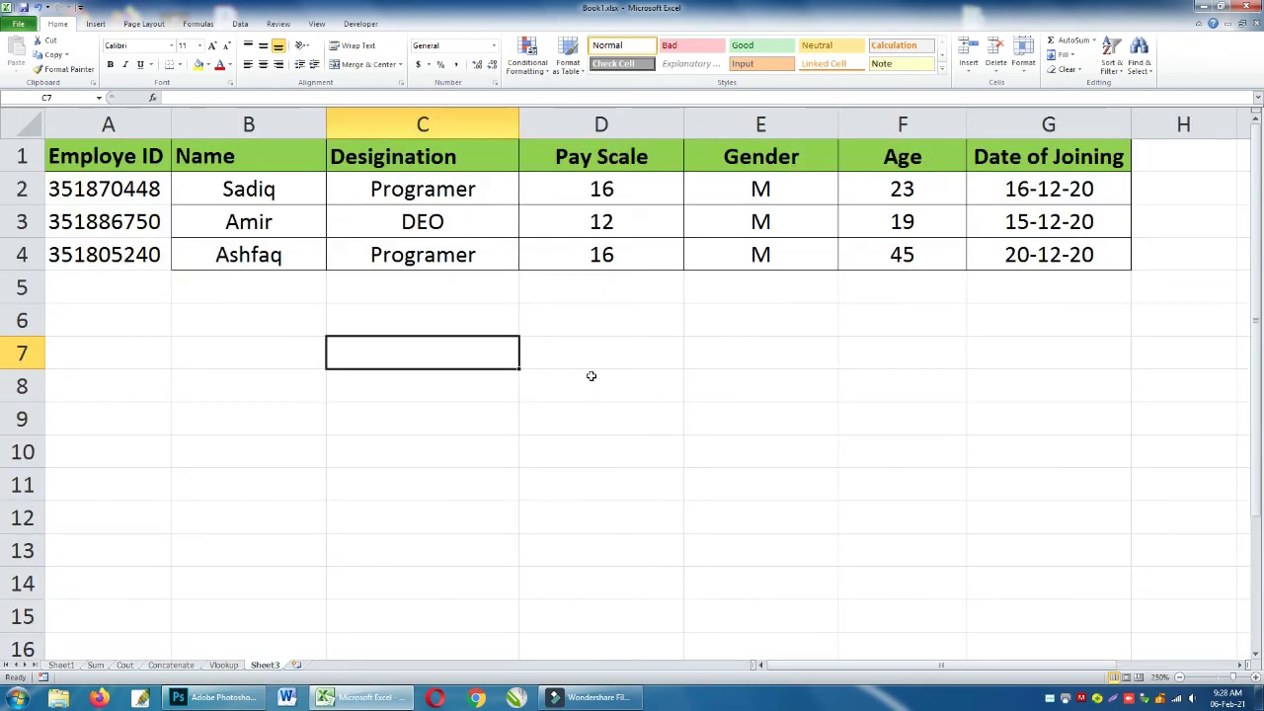